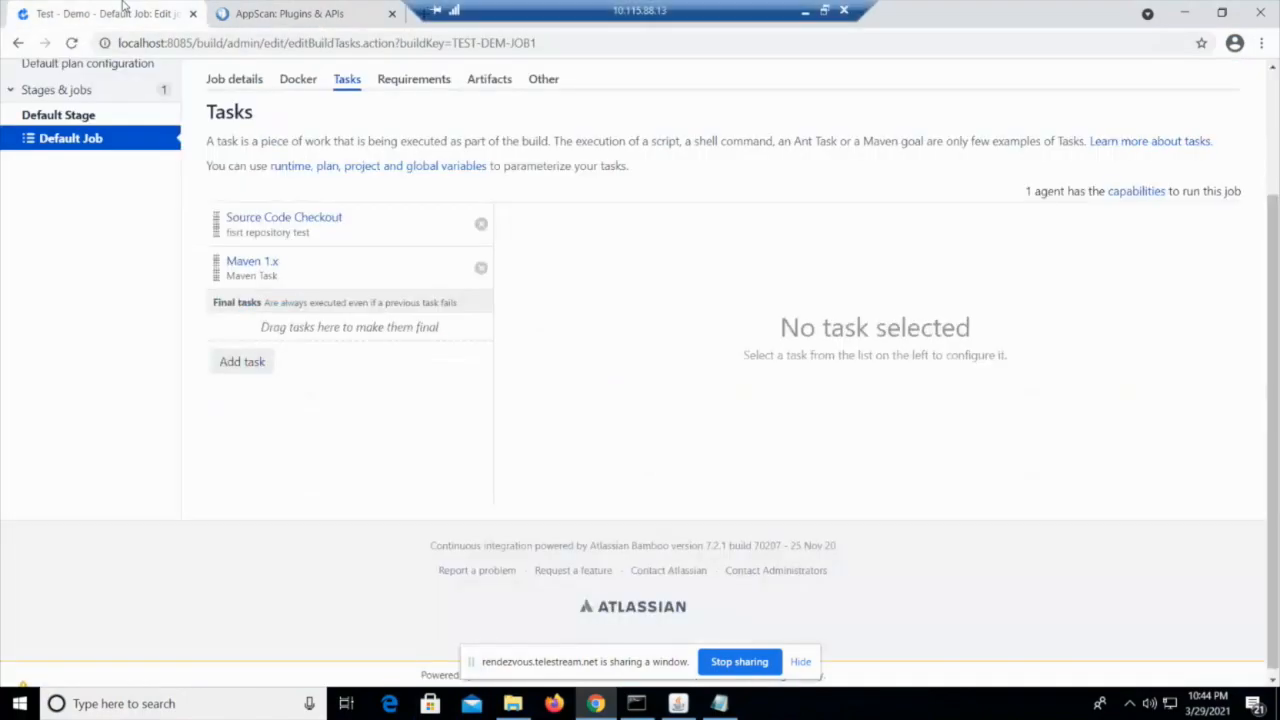
# Open the Bamboo plugin from AppScan on Cloud's CI/CD plugins in a new browser tab, and return to the Bamboo job configuration
pyautogui.scroll(1, 658, 481)
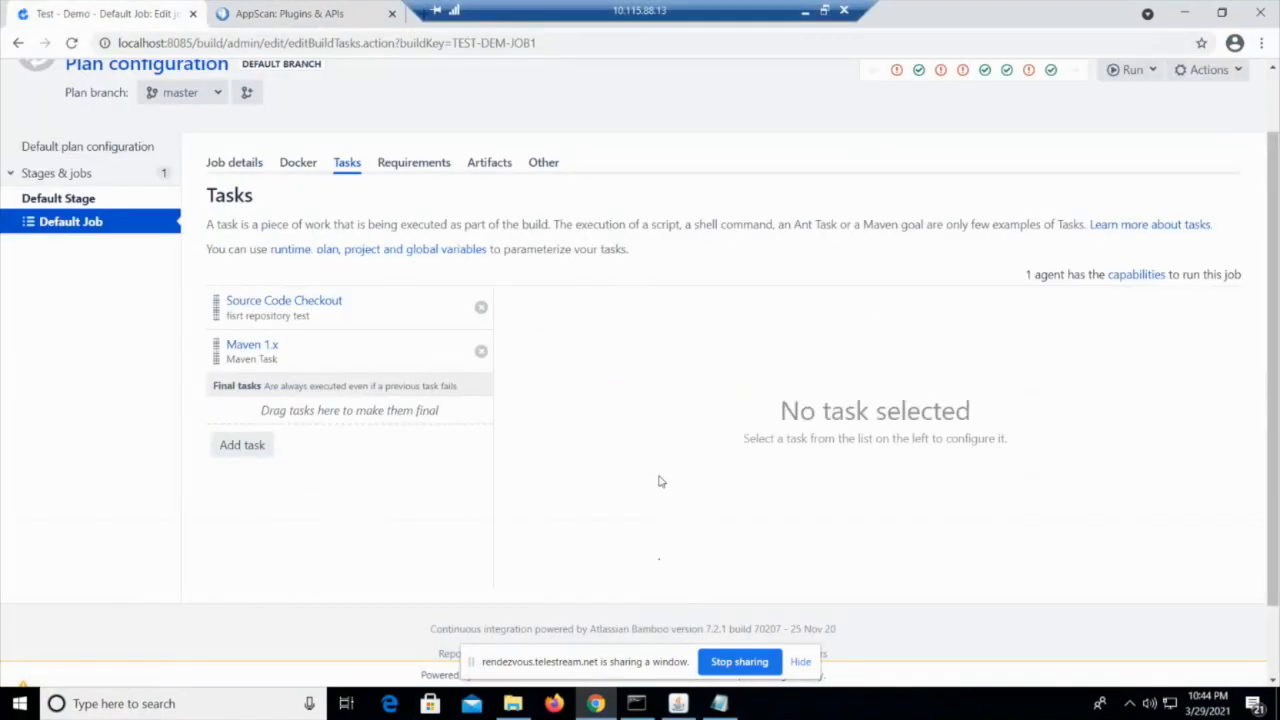
pyautogui.click(320, 14)
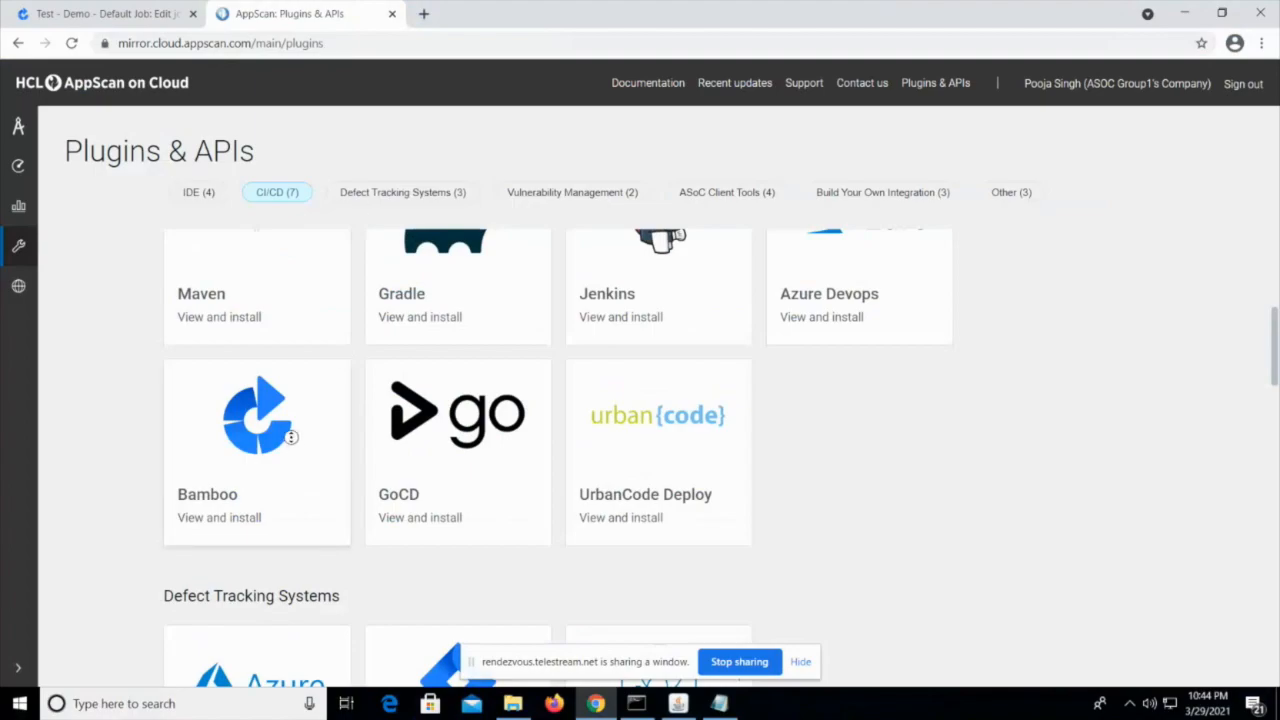
pyautogui.rightClick(278, 432)
pyautogui.click(303, 452)
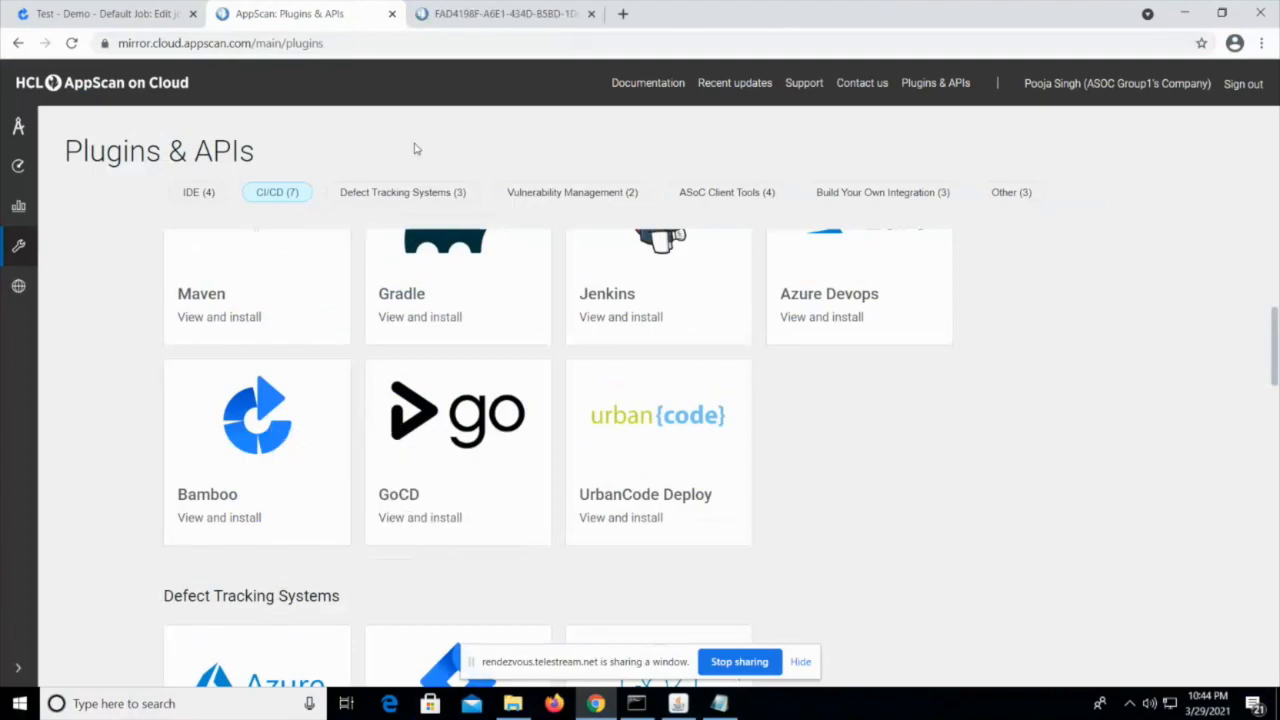
pyautogui.click(137, 12)
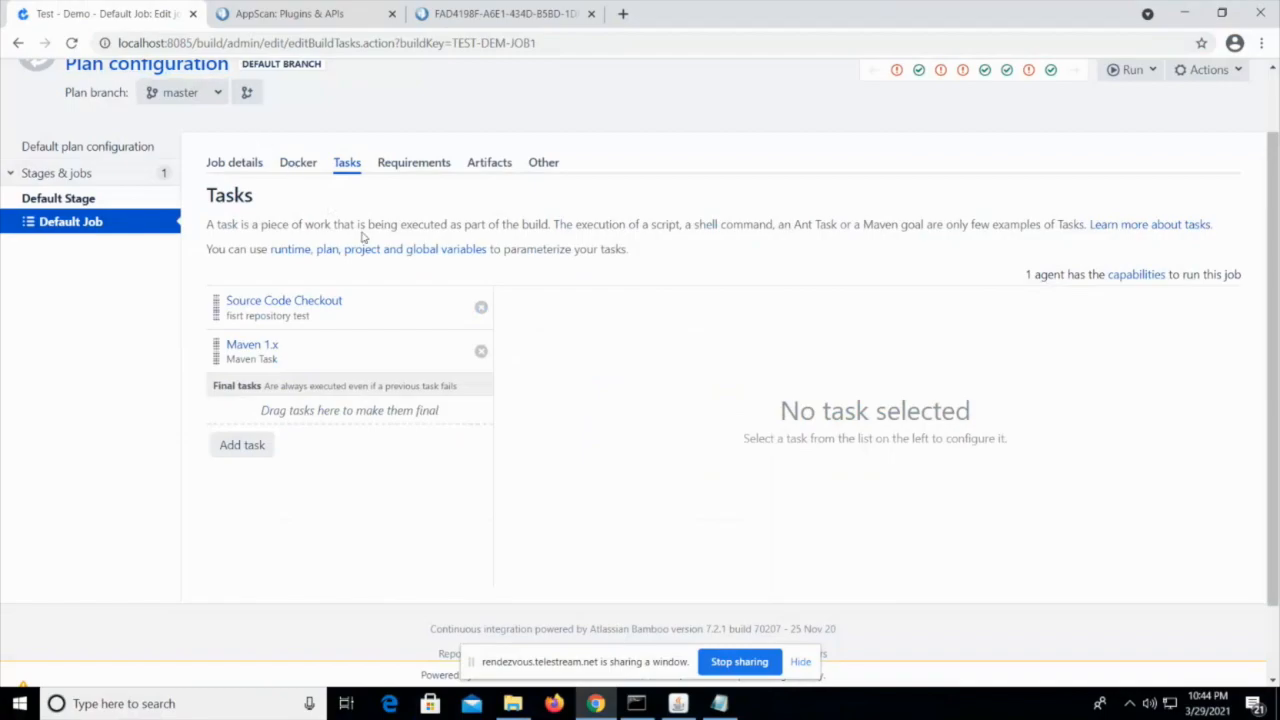
# Hide the screen-sharing notice that covers part of the job's task page
pyautogui.scroll(-1, 658, 490)
pyautogui.scroll(1, 660, 496)
pyautogui.scroll(1, 753, 474)
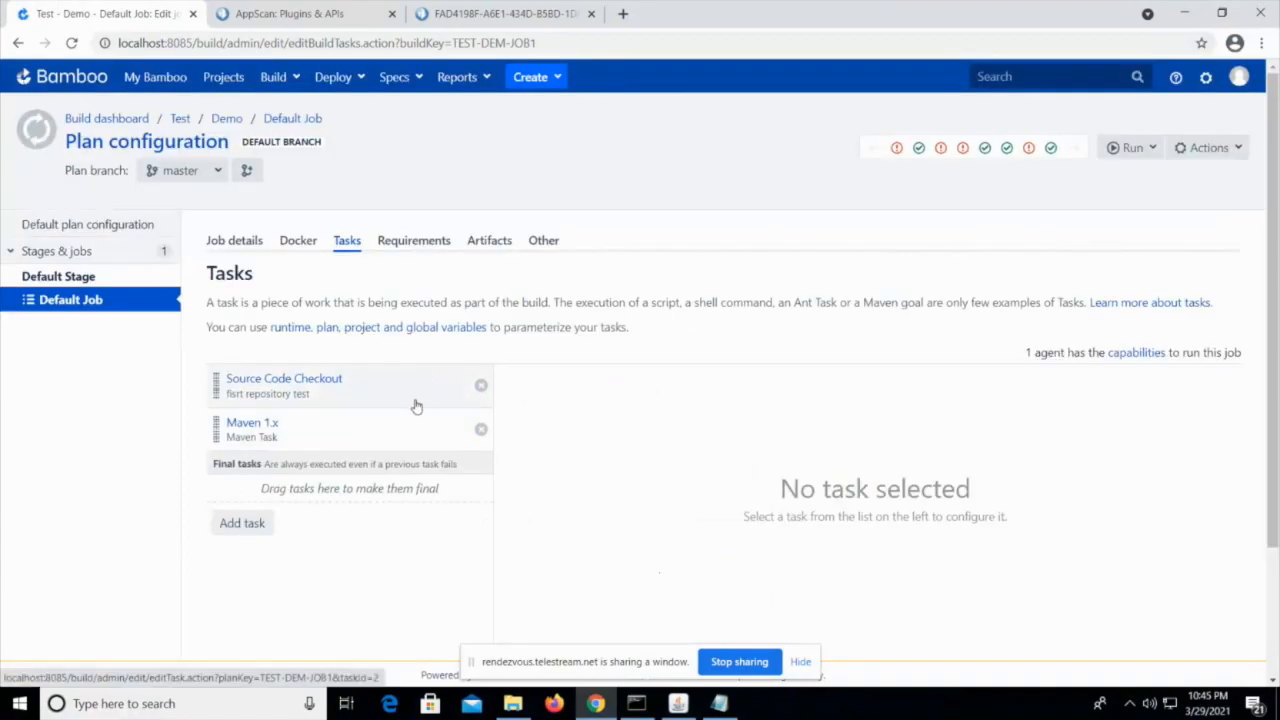
pyautogui.click(800, 664)
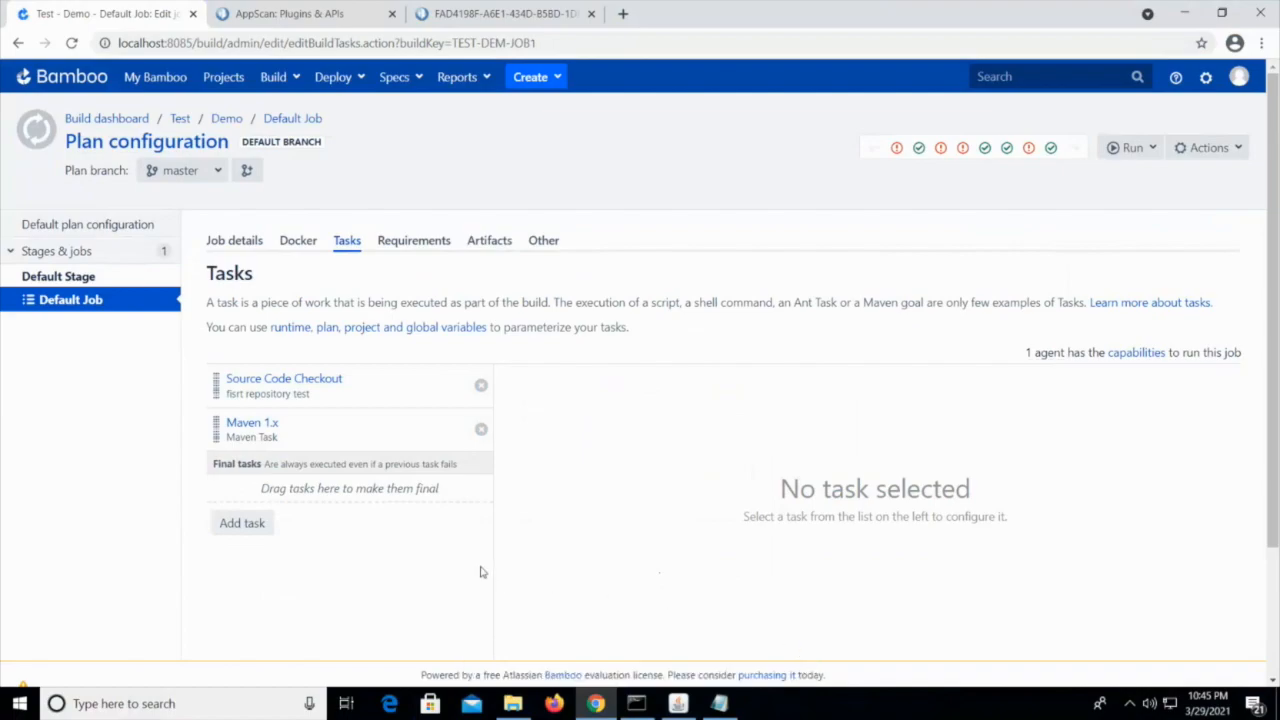
# Add an AppScan Security Scan task to the Default Job
pyautogui.scroll(-1, 566, 538)
pyautogui.scroll(1, 566, 538)
pyautogui.scroll(-1, 631, 531)
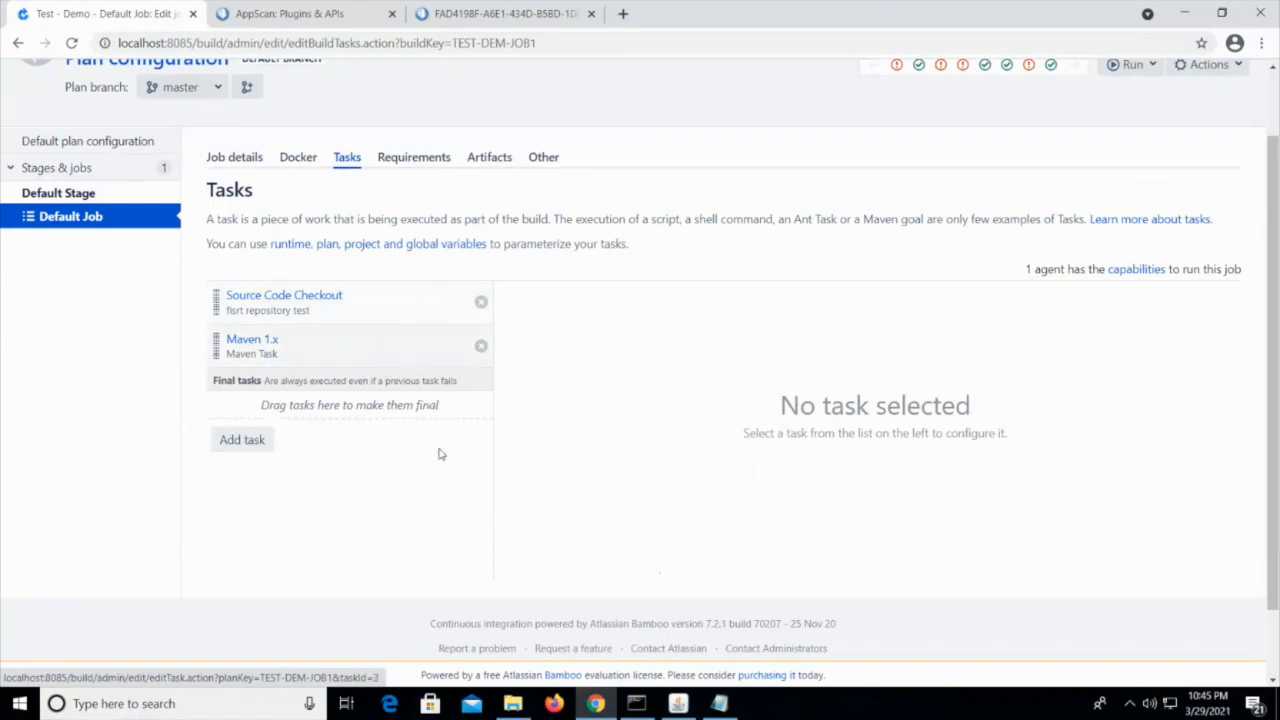
pyautogui.click(242, 445)
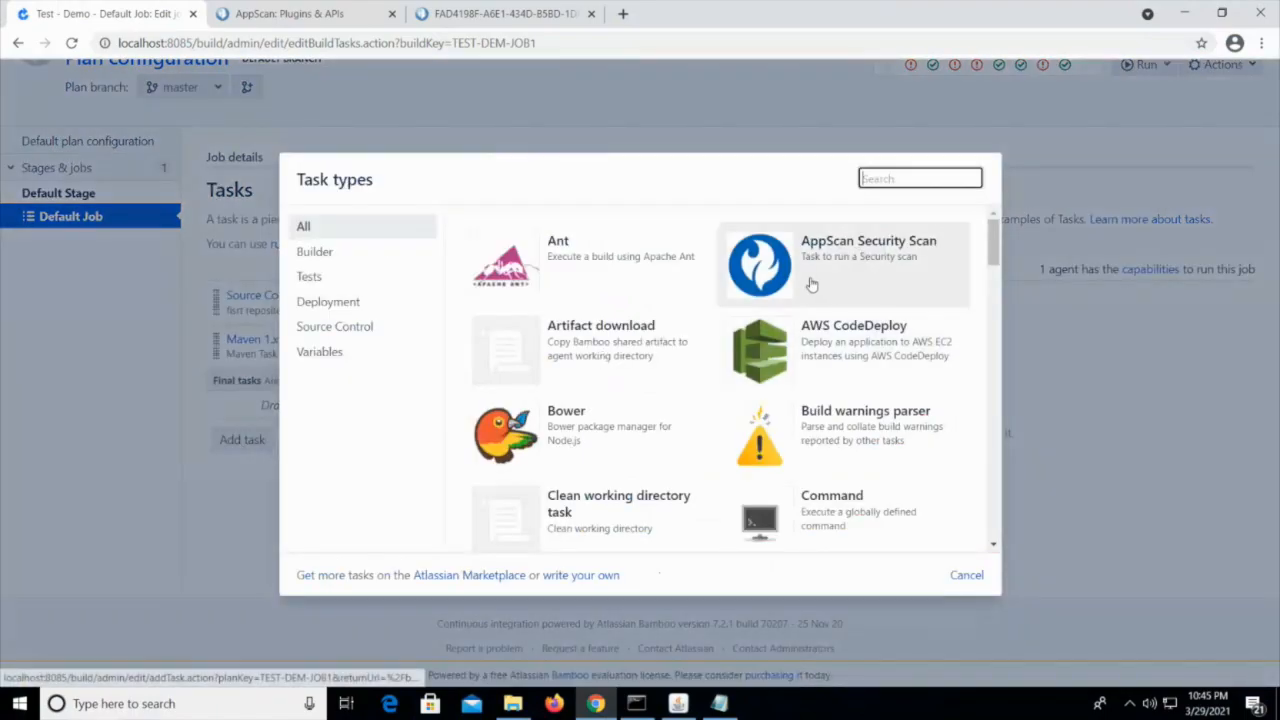
pyautogui.click(871, 273)
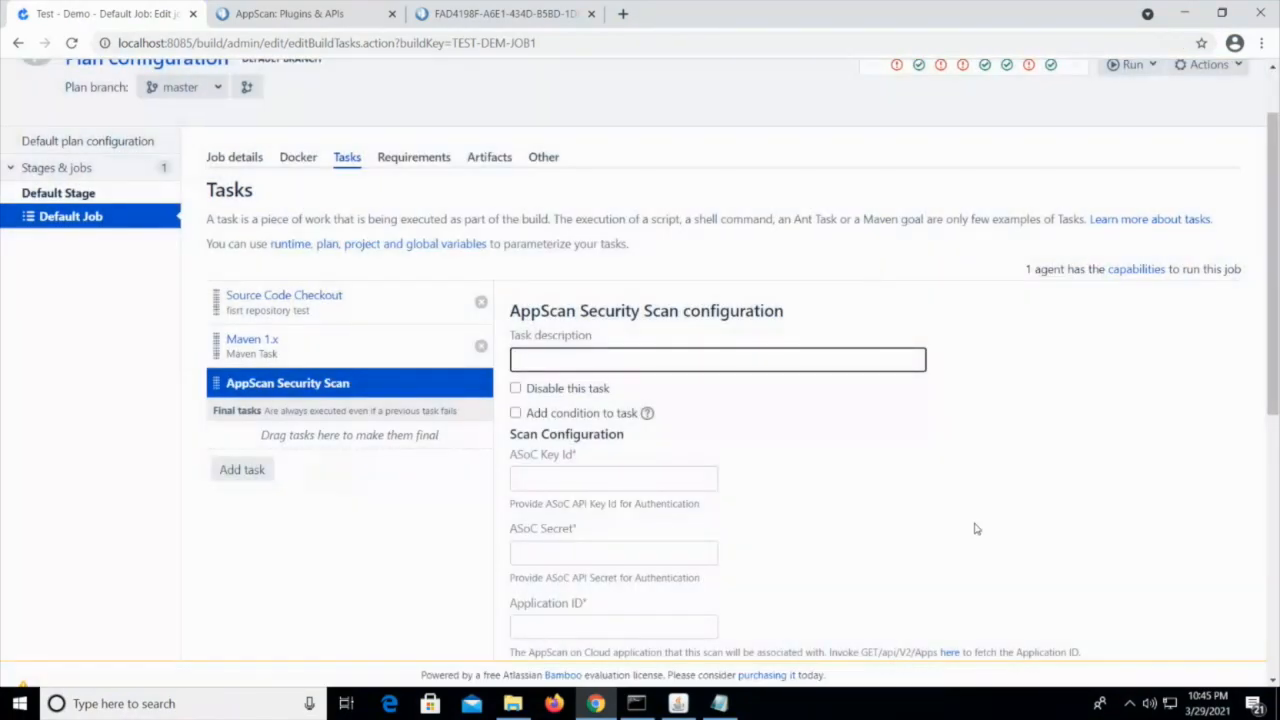
# Review the AppScan Security Scan configuration fields and set the task description to "AppScan Security Scan Task"
pyautogui.scroll(-3, 976, 528)
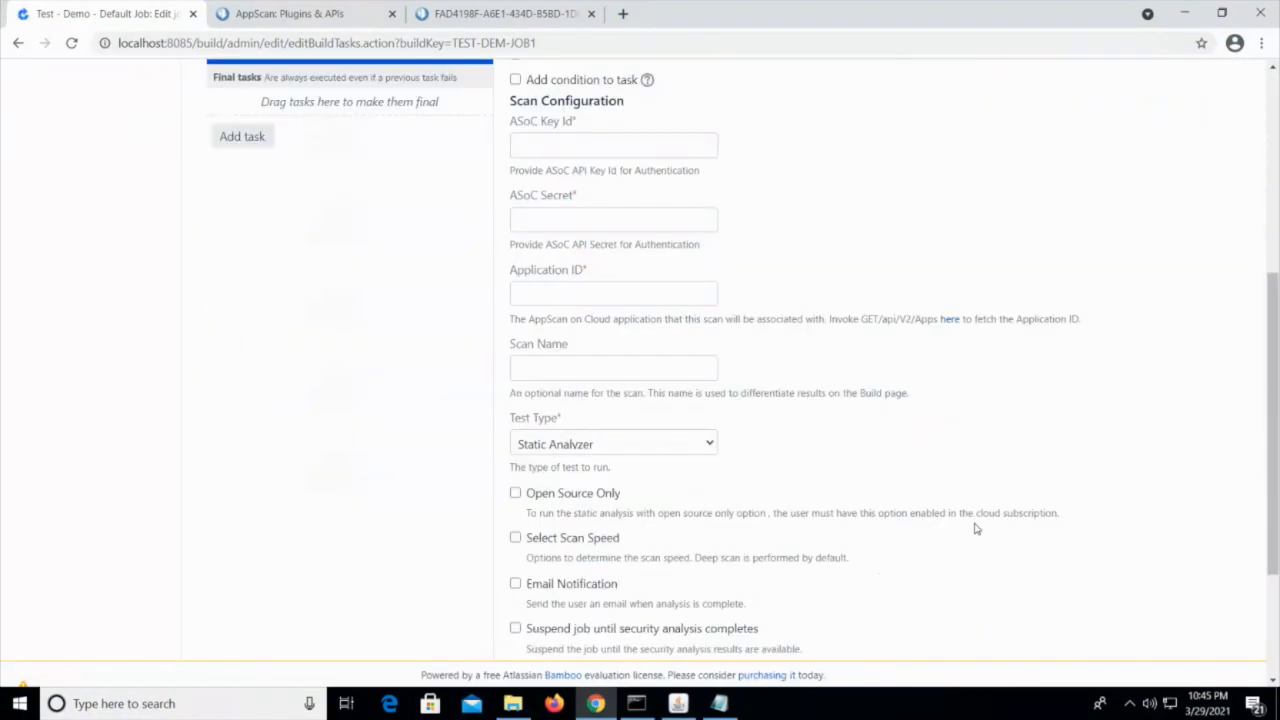
pyautogui.scroll(-2, 976, 528)
pyautogui.scroll(3, 976, 528)
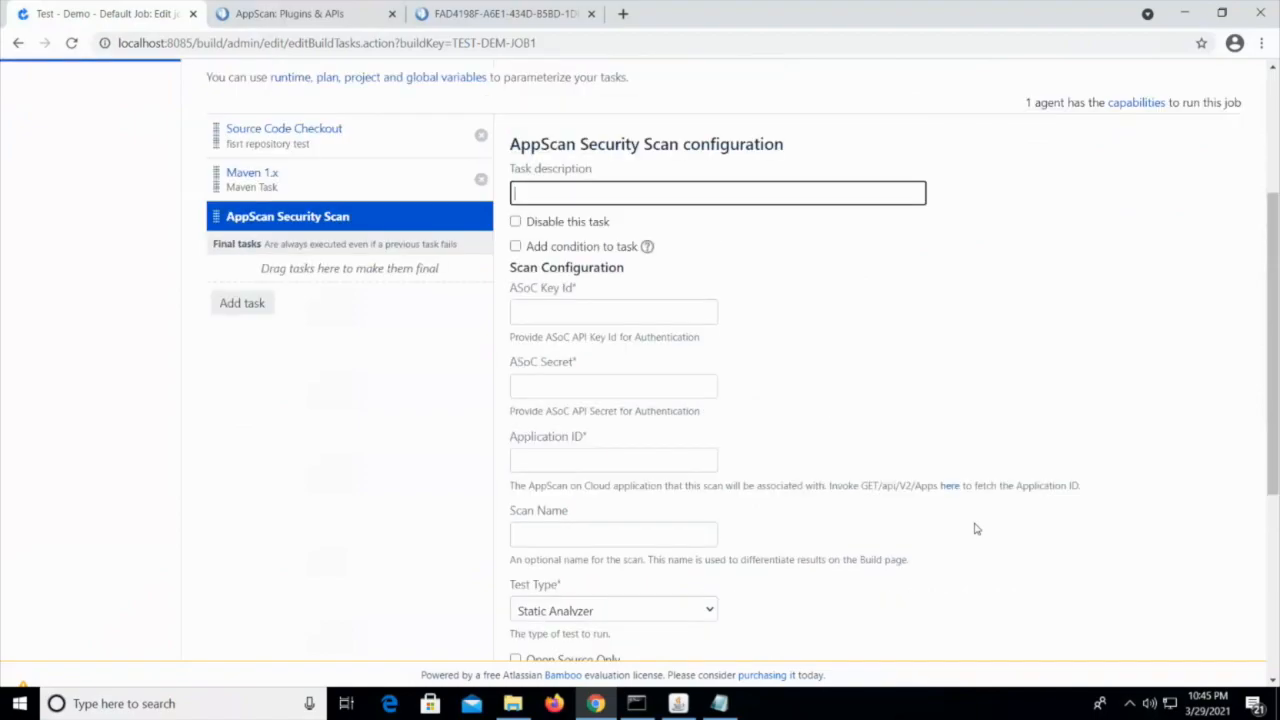
pyautogui.scroll(1, 976, 528)
pyautogui.scroll(-2, 976, 528)
pyautogui.scroll(3, 976, 528)
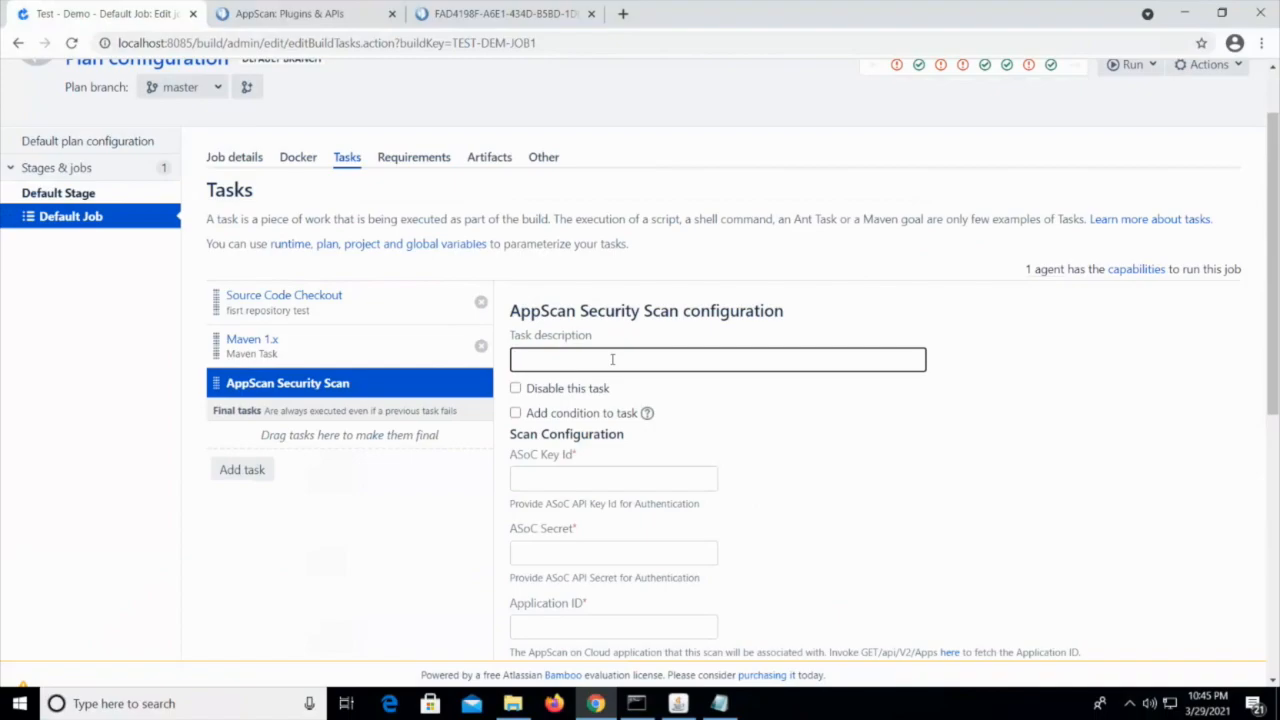
pyautogui.write('AppScan Security Scan Task')
# Copy the Mirror key ID from ASoCCredentials.txt in Notepad and paste it as the task's ASoC Key Id
pyautogui.scroll(-1, 685, 504)
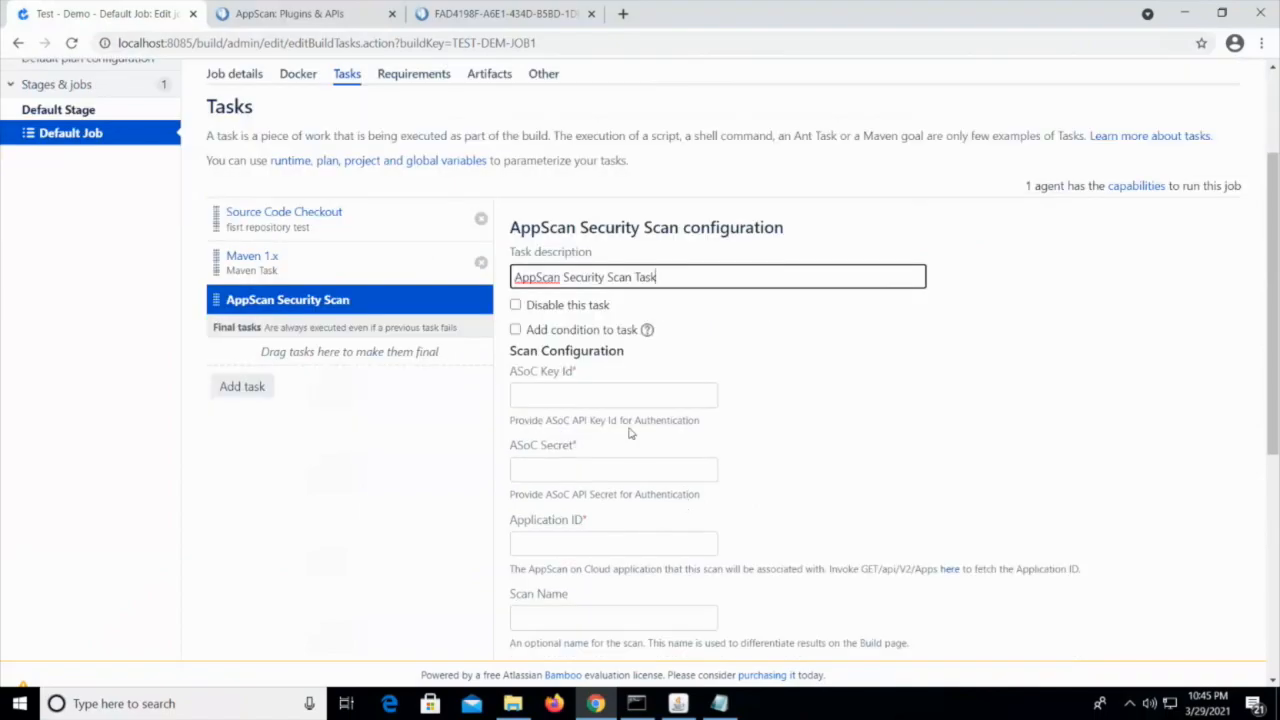
pyautogui.click(568, 398)
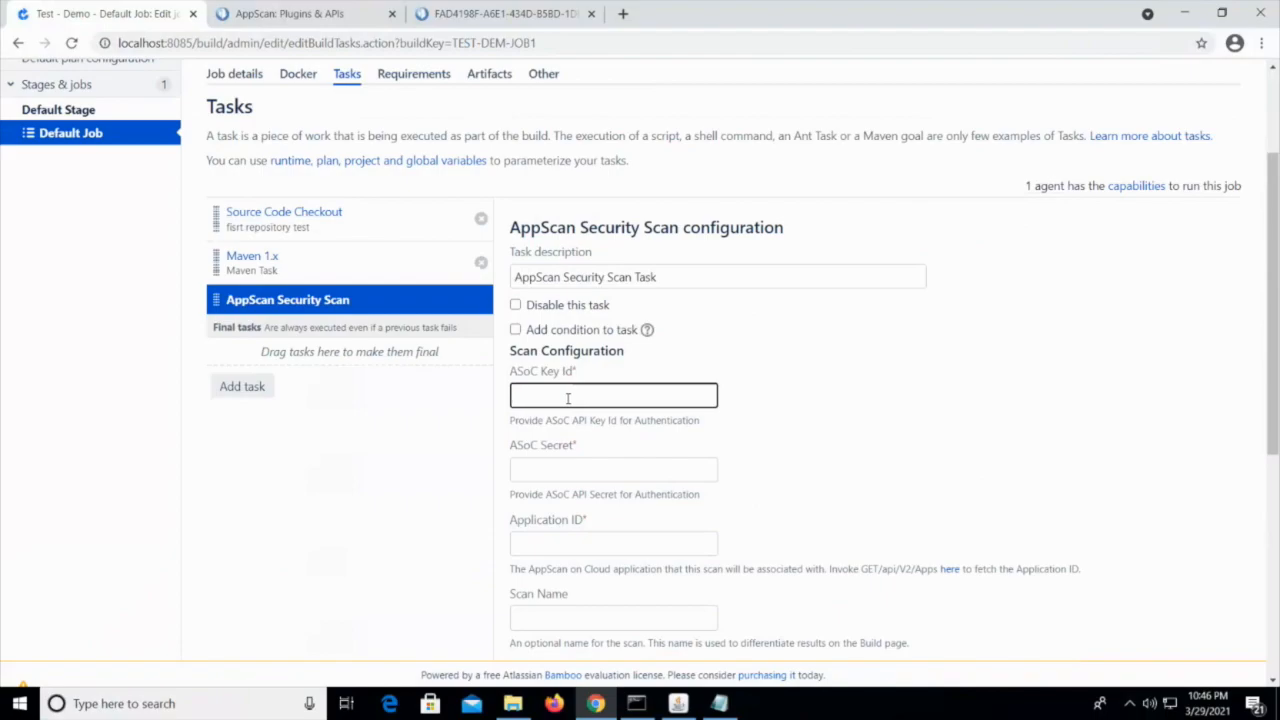
pyautogui.click(625, 466)
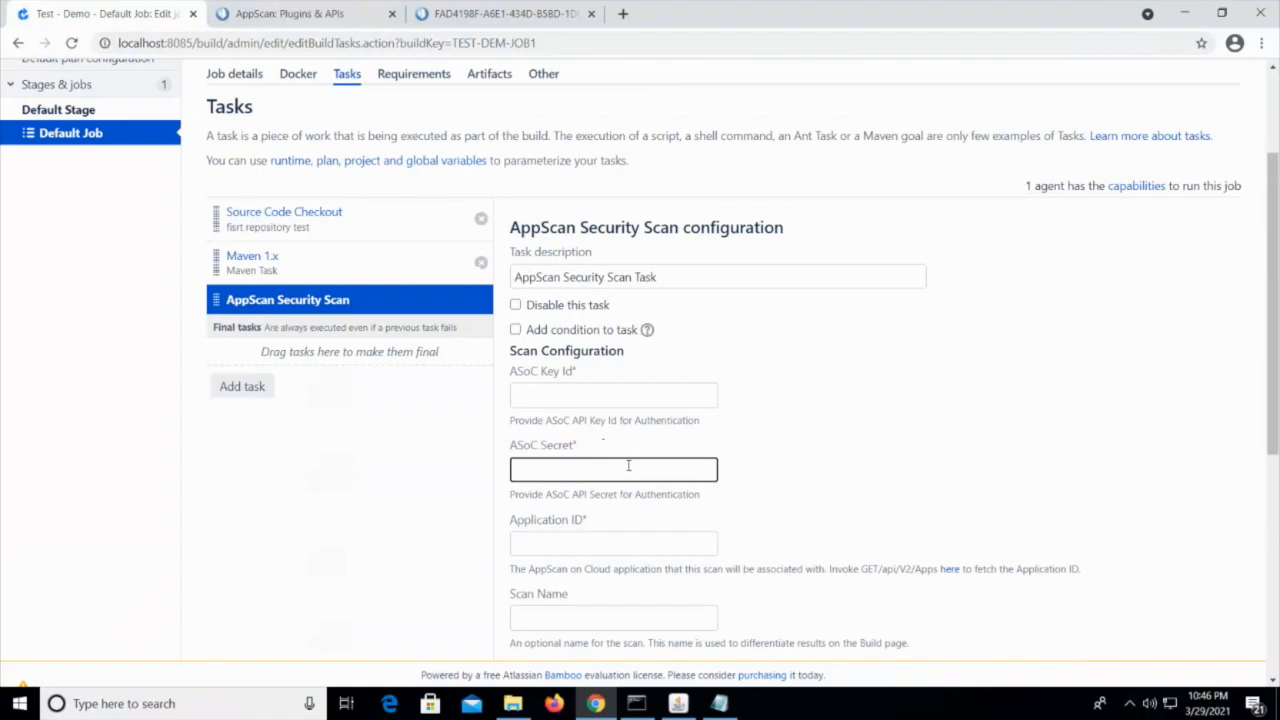
pyautogui.scroll(-1, 866, 487)
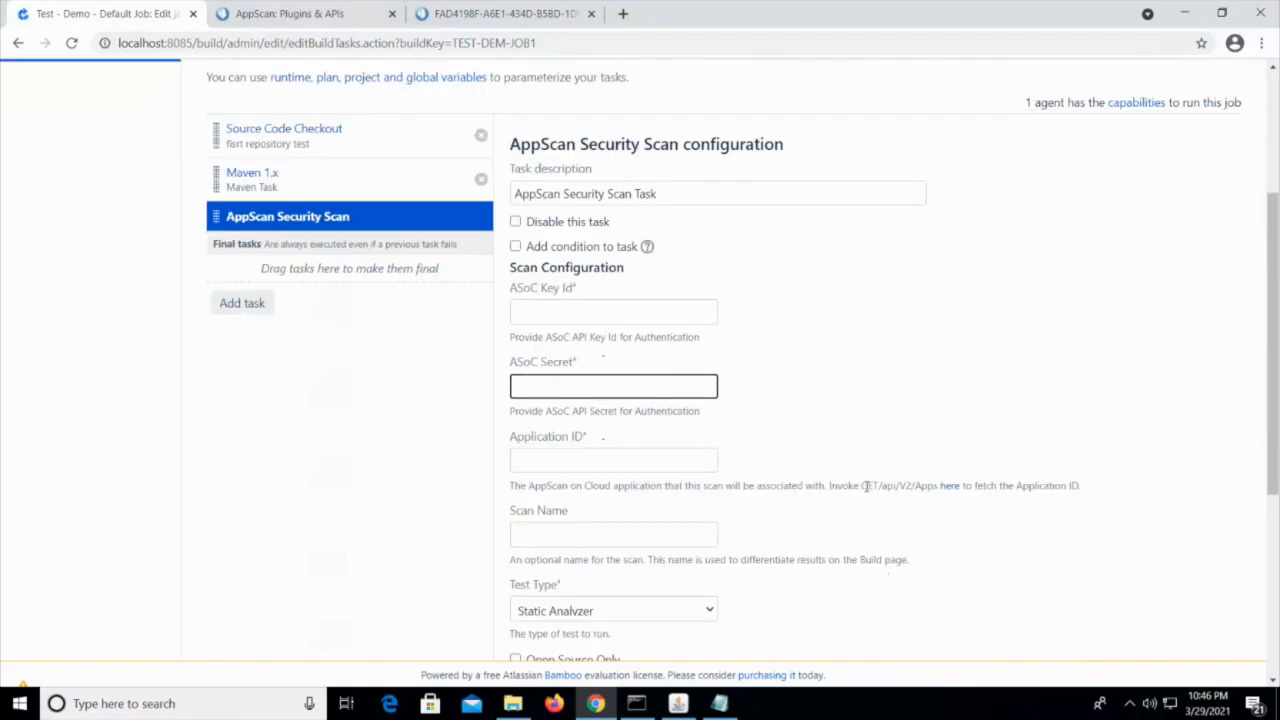
pyautogui.scroll(1, 866, 487)
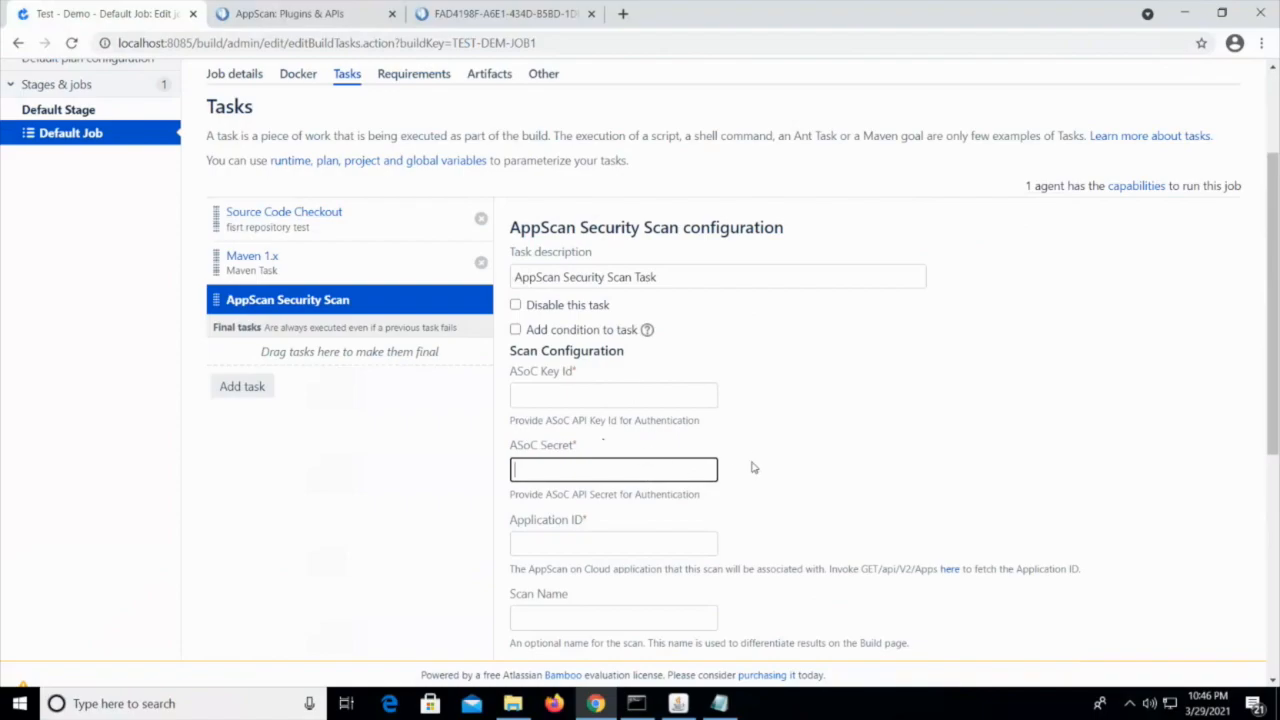
pyautogui.click(719, 703)
pyautogui.click(707, 366)
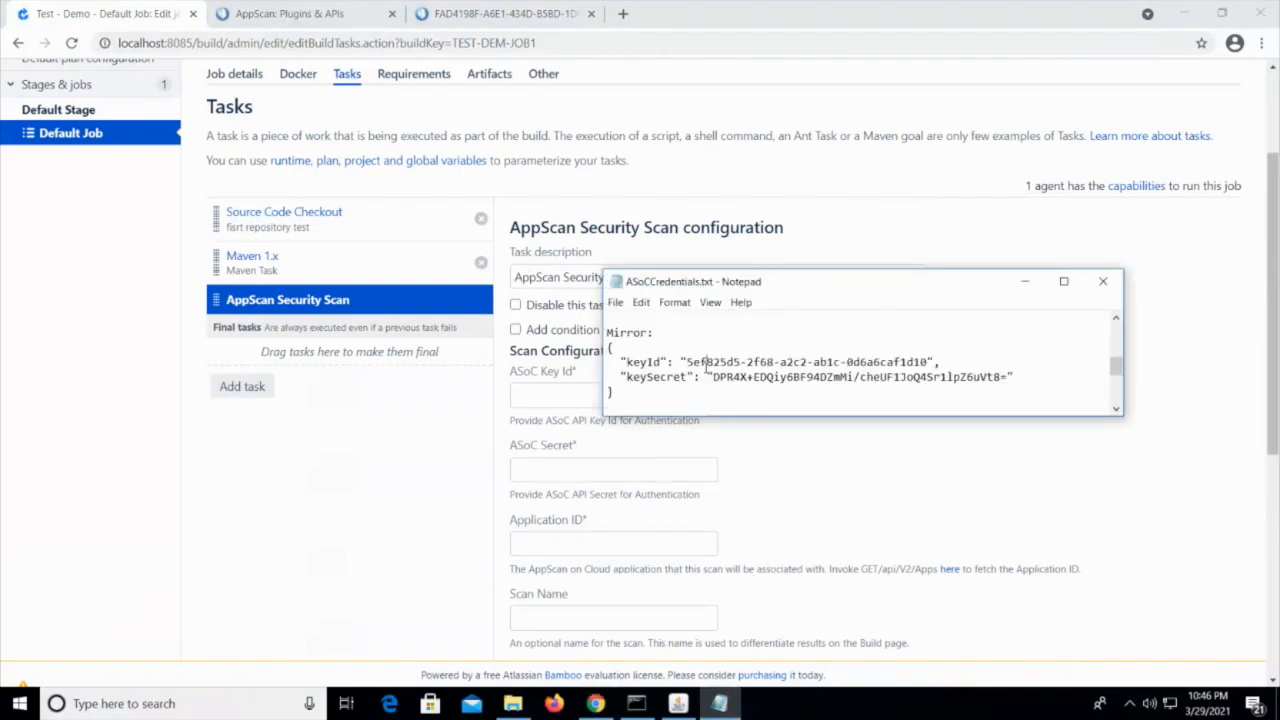
pyautogui.moveTo(686, 362); pyautogui.dragTo(929, 361)
pyautogui.hotkey('ctrl', 'c')
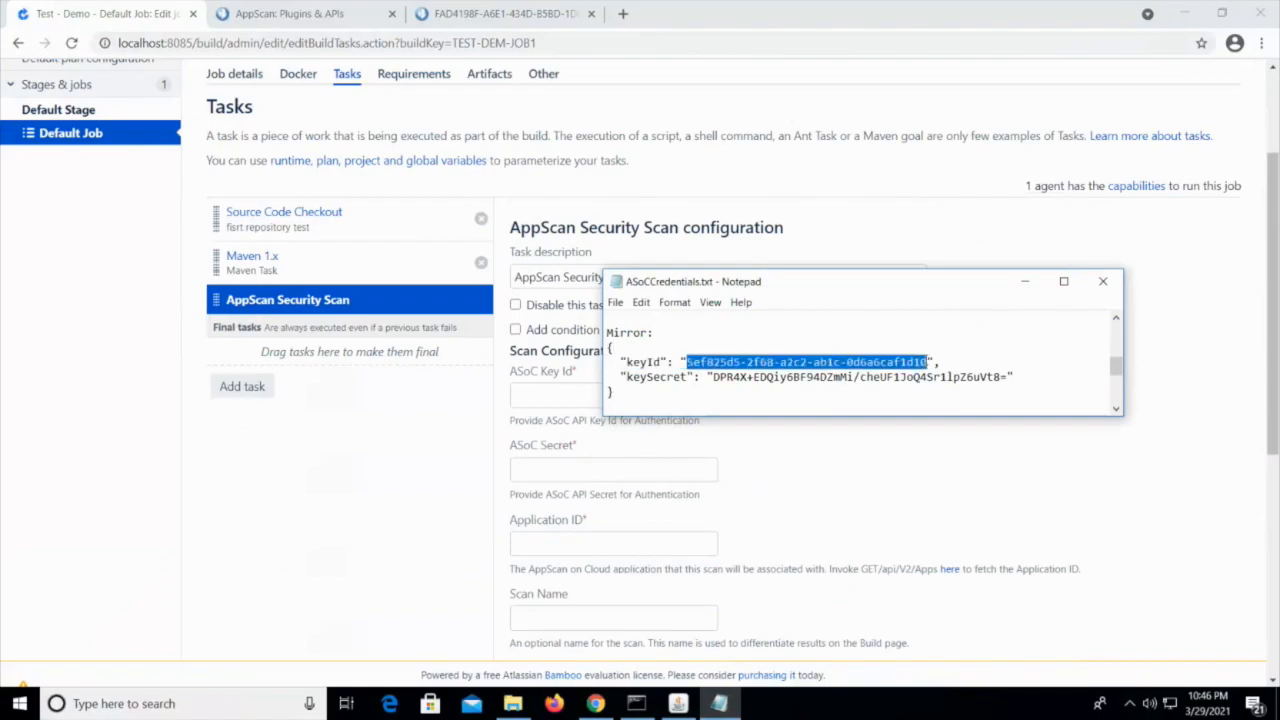
pyautogui.click(565, 395)
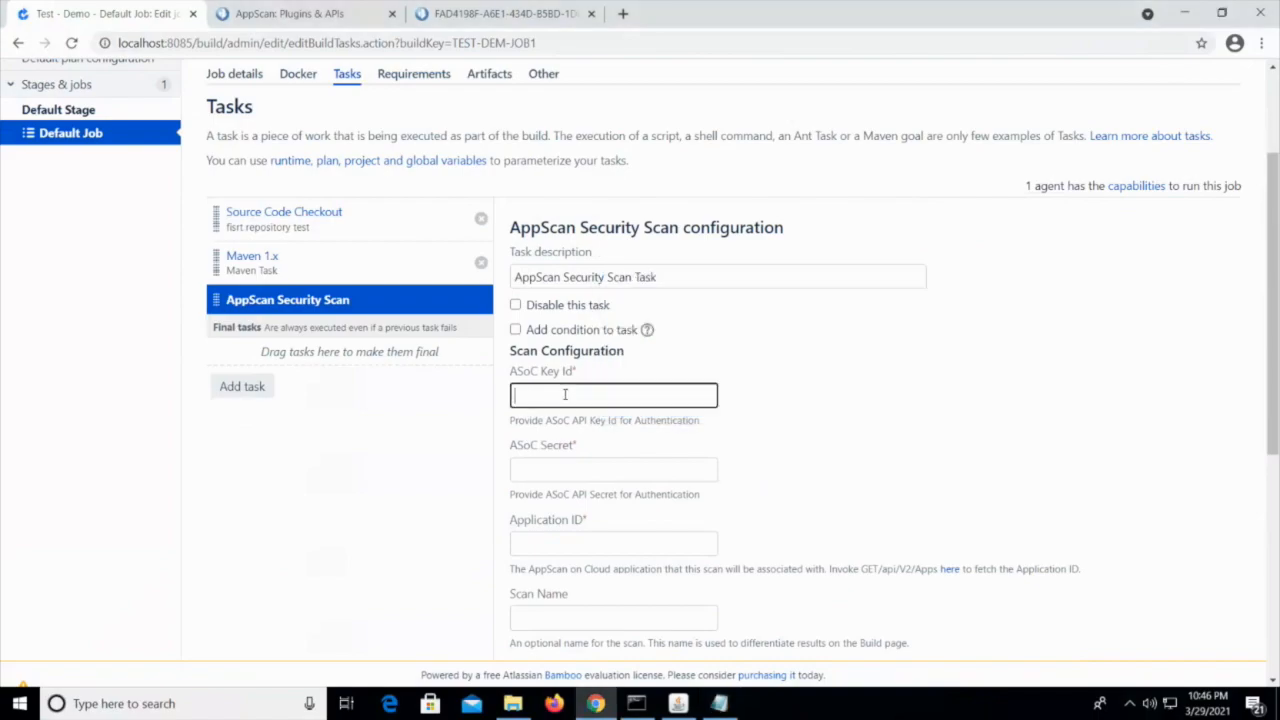
pyautogui.hotkey('ctrl', 'v')
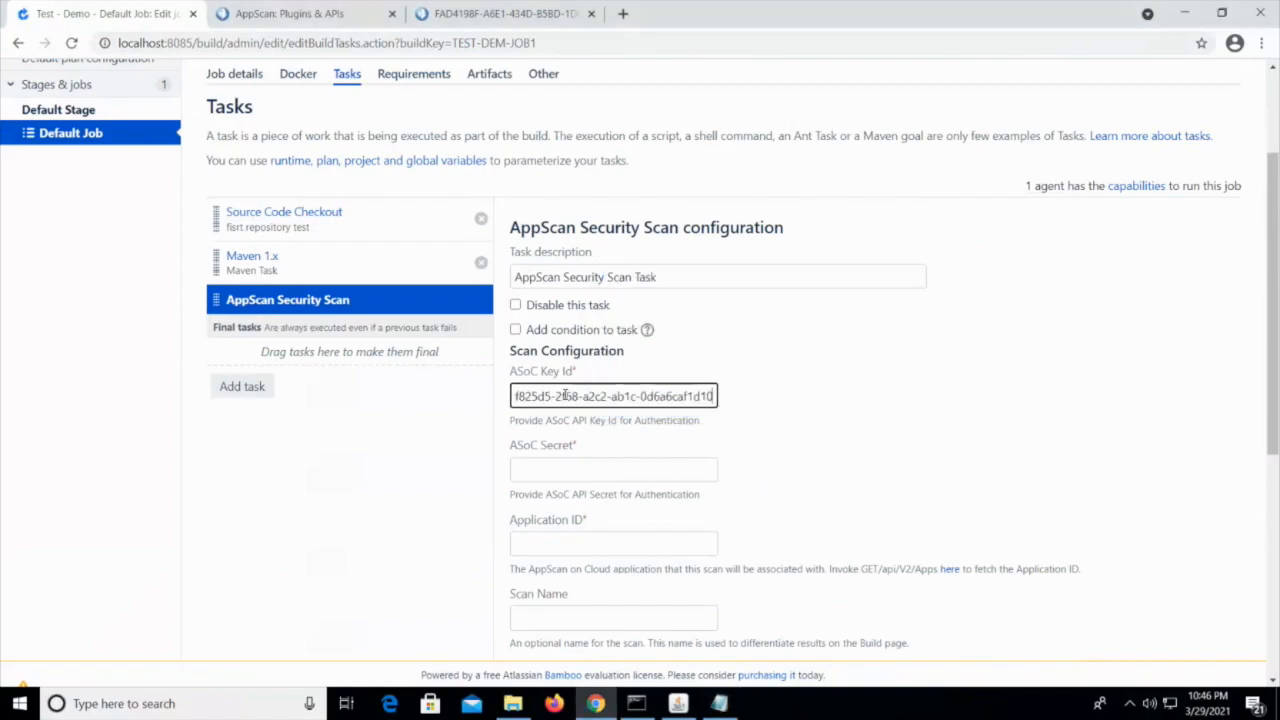
# Copy the Mirror key secret from ASoCCredentials.txt in Notepad and paste it as the task's ASoC Secret
pyautogui.click(719, 703)
pyautogui.moveTo(714, 378); pyautogui.dragTo(1005, 383)
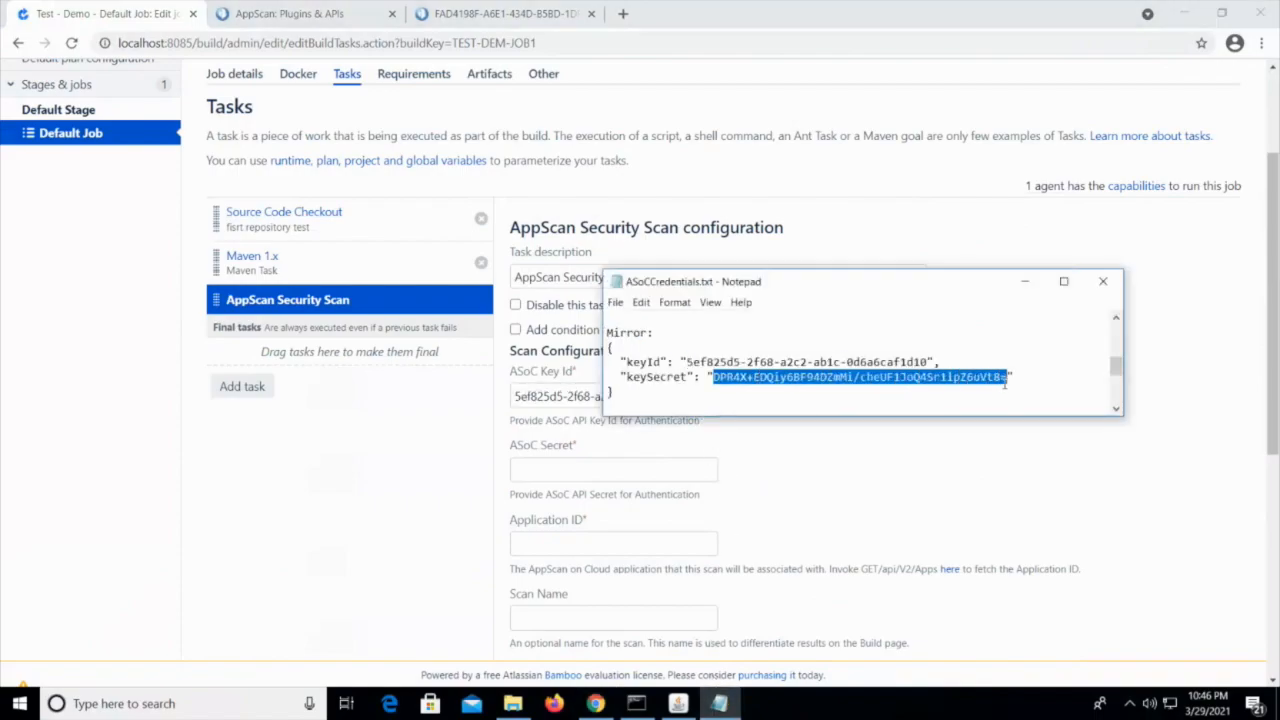
pyautogui.click(598, 470)
pyautogui.hotkey('ctrl', 'v')
# Switch to AppScan on Cloud and open the Bamboo_App application page to get the ID for the task's Application ID field
pyautogui.scroll(-2, 872, 508)
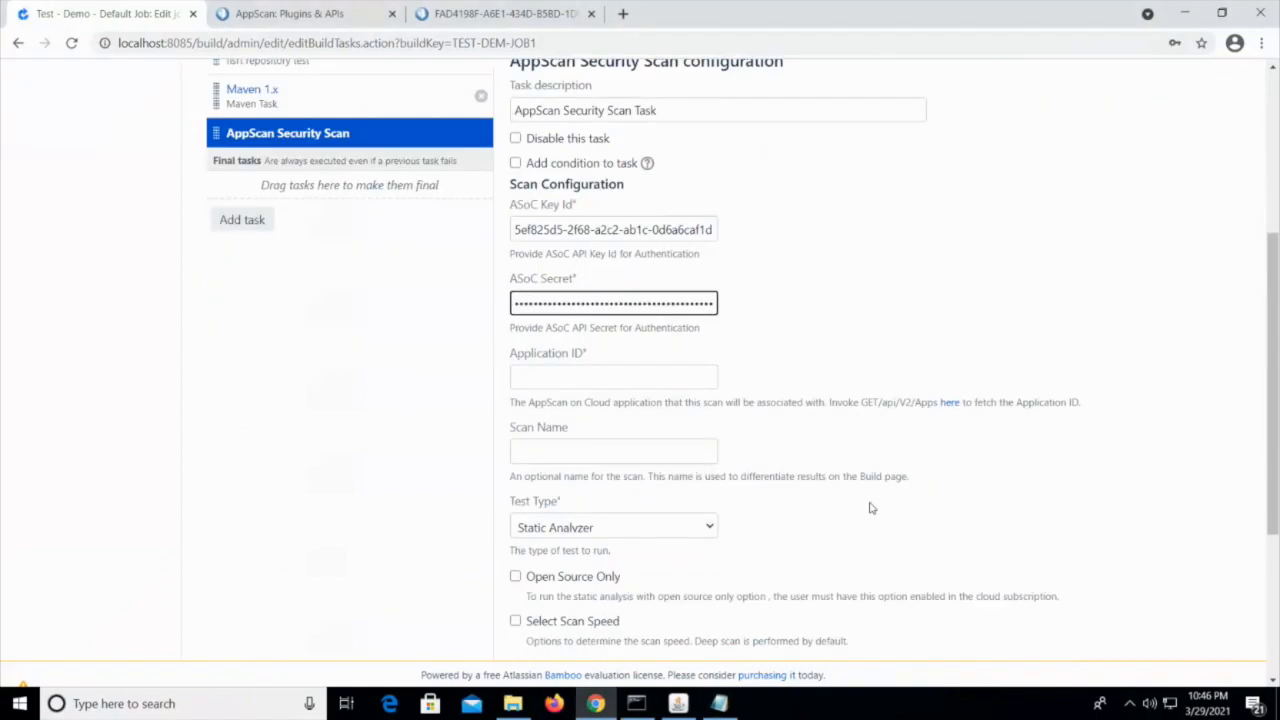
pyautogui.scroll(-1, 872, 508)
pyautogui.click(616, 288)
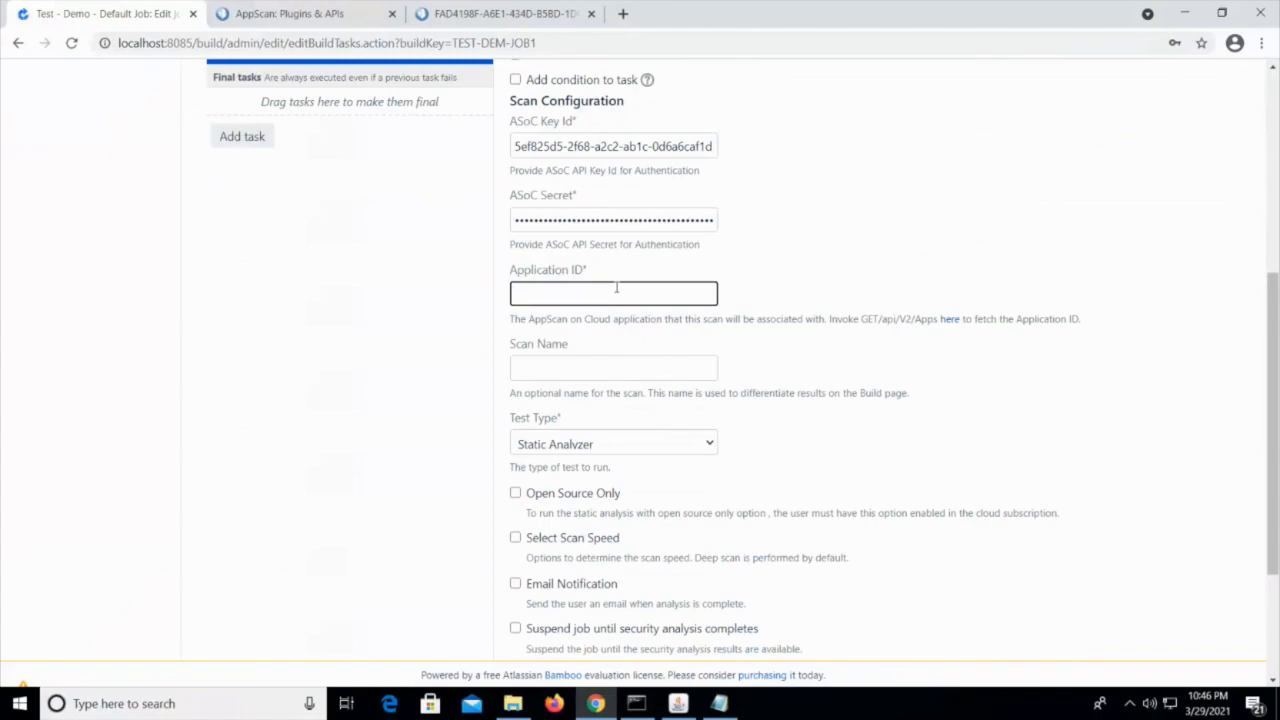
pyautogui.click(294, 14)
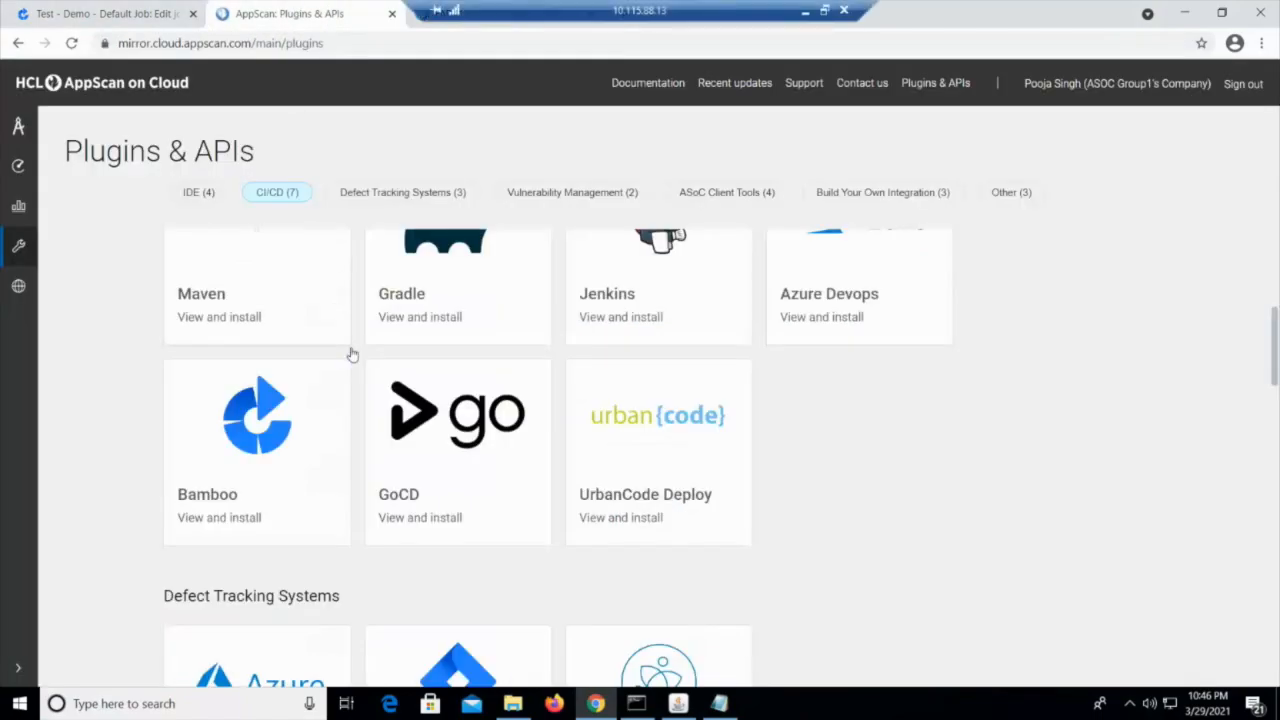
pyautogui.scroll(3, 98, 220)
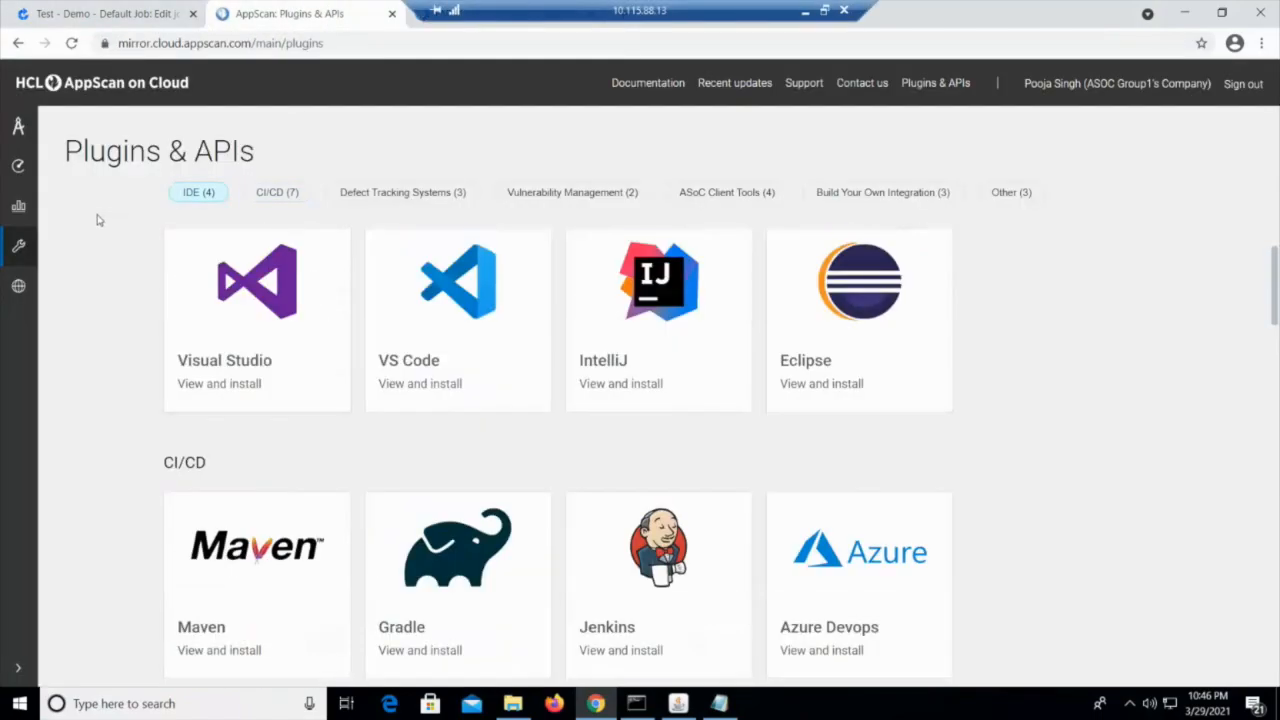
pyautogui.click(18, 126)
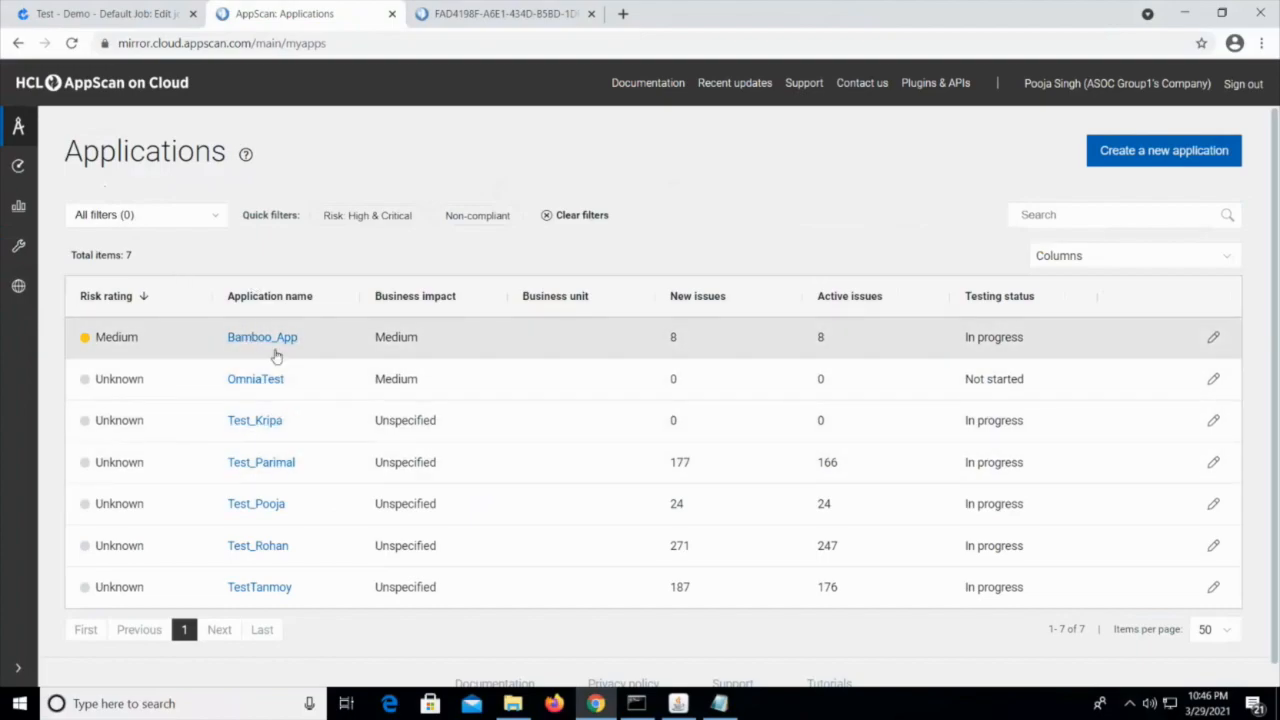
pyautogui.click(266, 338)
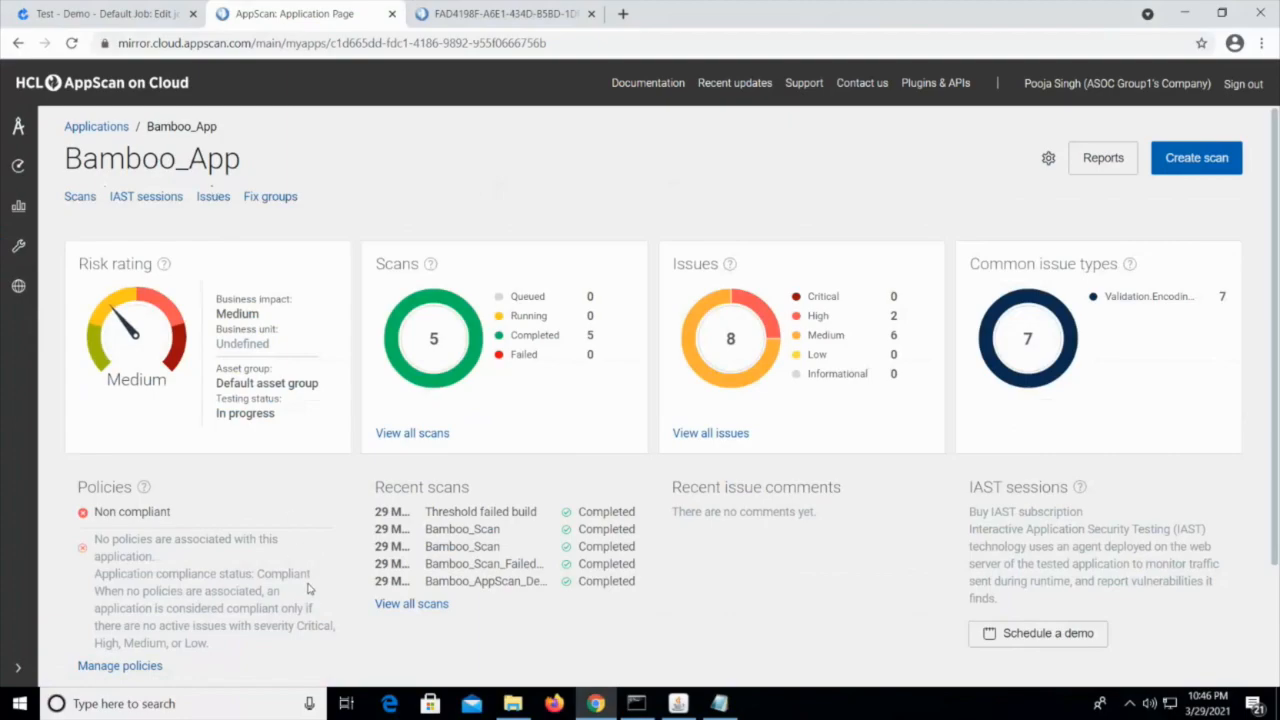
# Copy Bamboo_App's application ID from the page address and paste it as the Bamboo task's Application ID
pyautogui.scroll(-2, 309, 588)
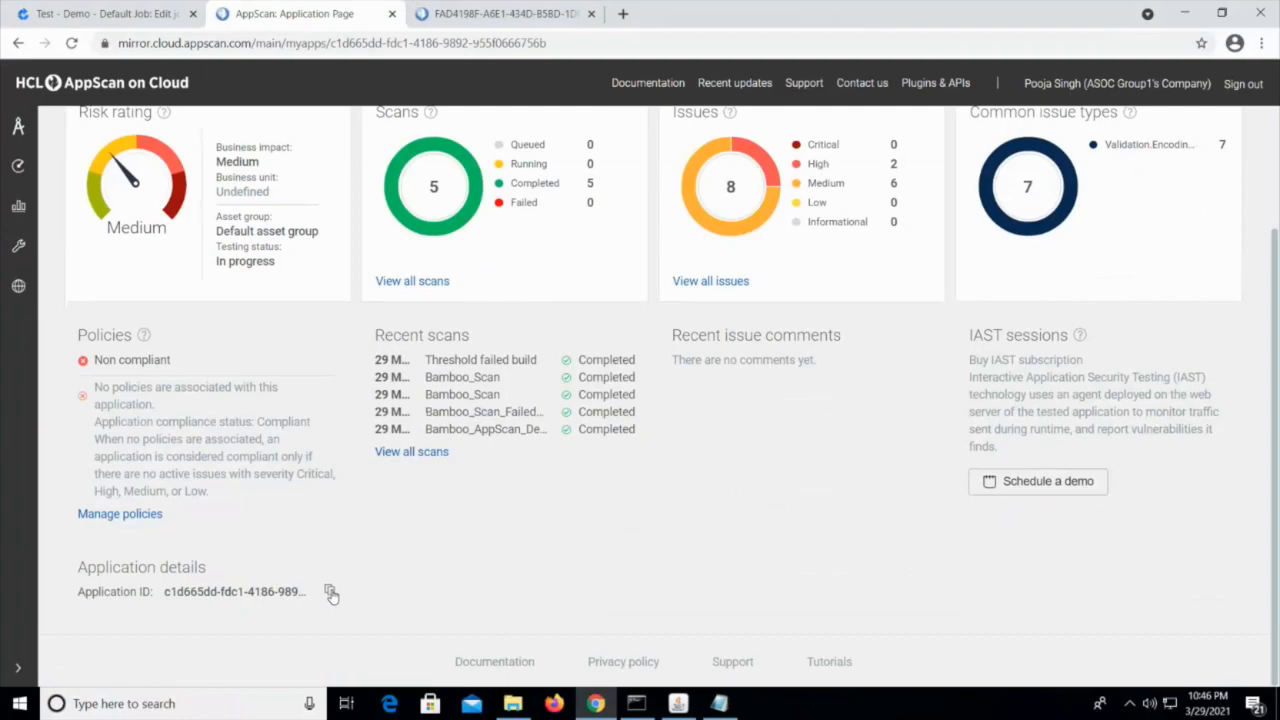
pyautogui.moveTo(587, 35); pyautogui.dragTo(335, 63)
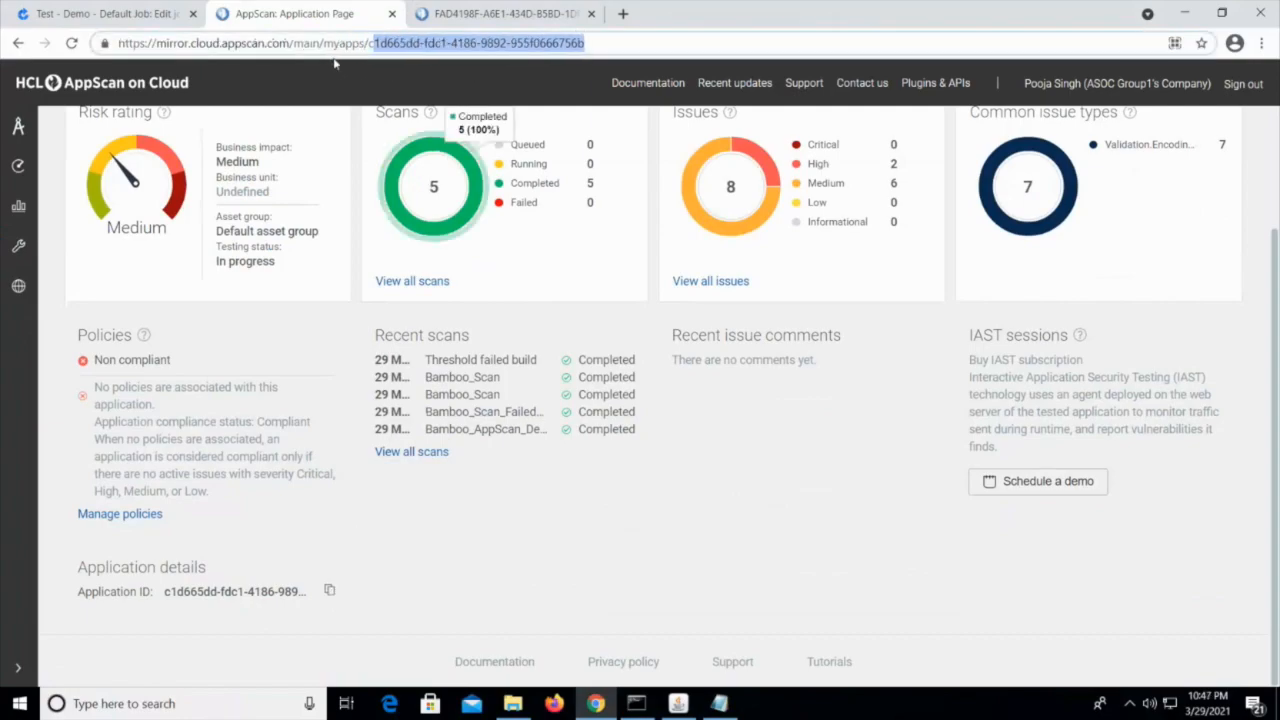
pyautogui.click(100, 13)
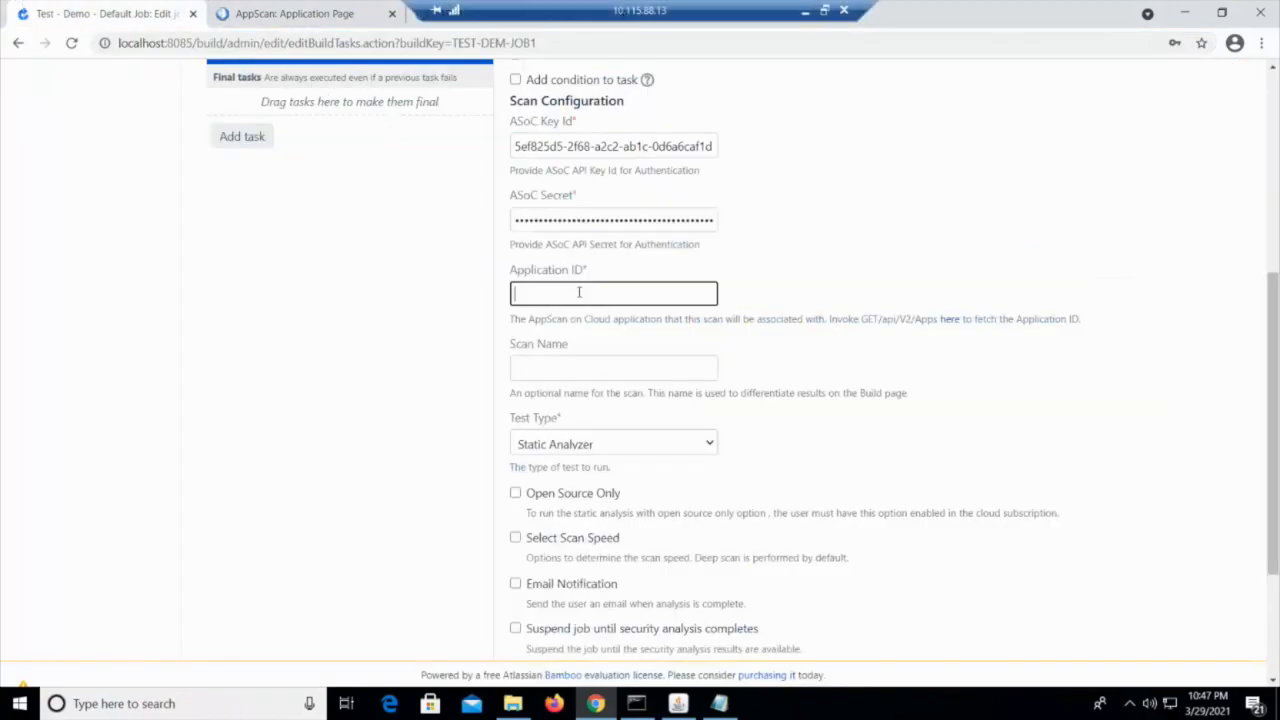
pyautogui.hotkey('ctrl', 'v')
# Name the scan "Bamboo_Scan" in the AppScan Security Scan task
pyautogui.scroll(-1, 559, 277)
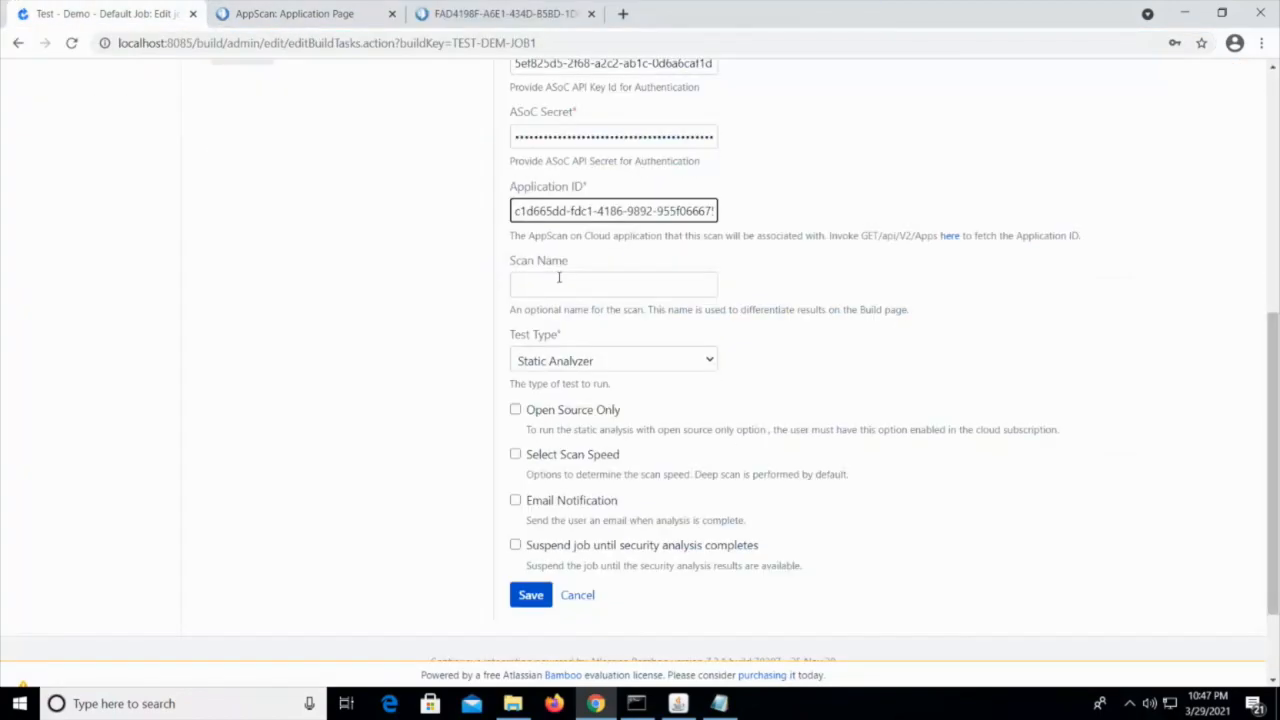
pyautogui.click(559, 280)
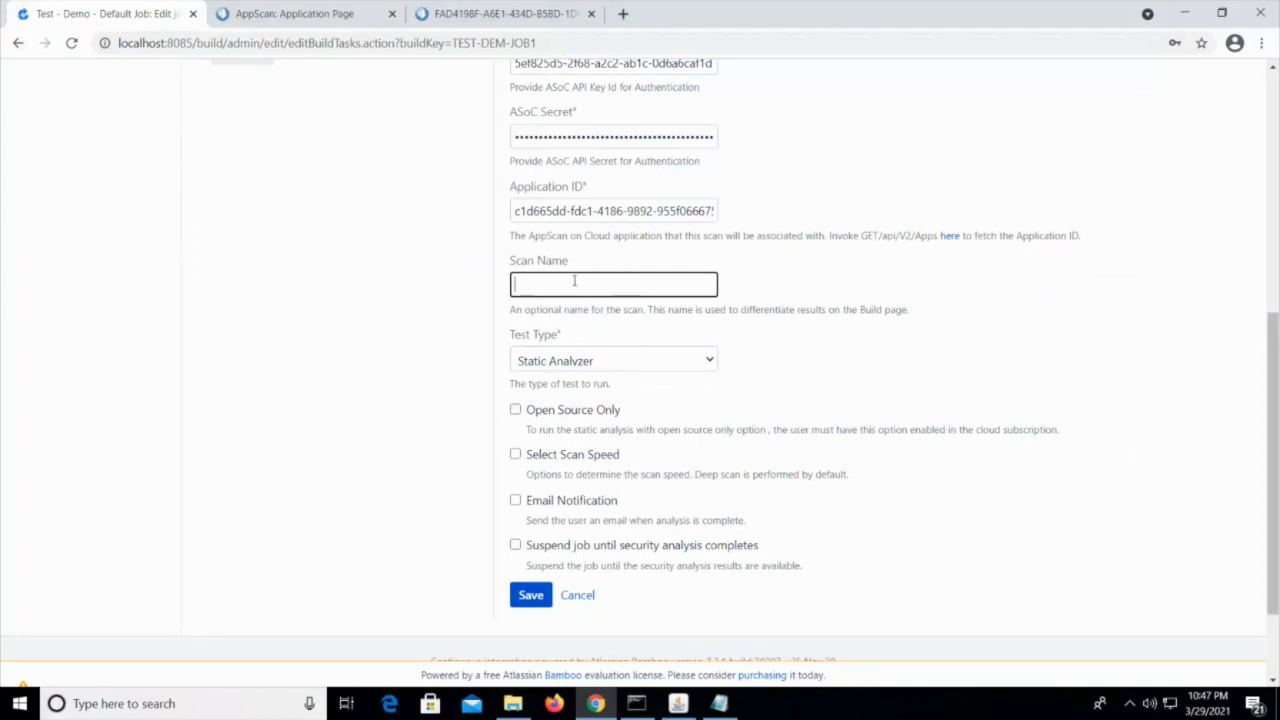
pyautogui.write('Bamboo Scan')
# Set the scan's Test Type to Static Analyzer in the AppScan Security Scan task
pyautogui.scroll(-1, 666, 466)
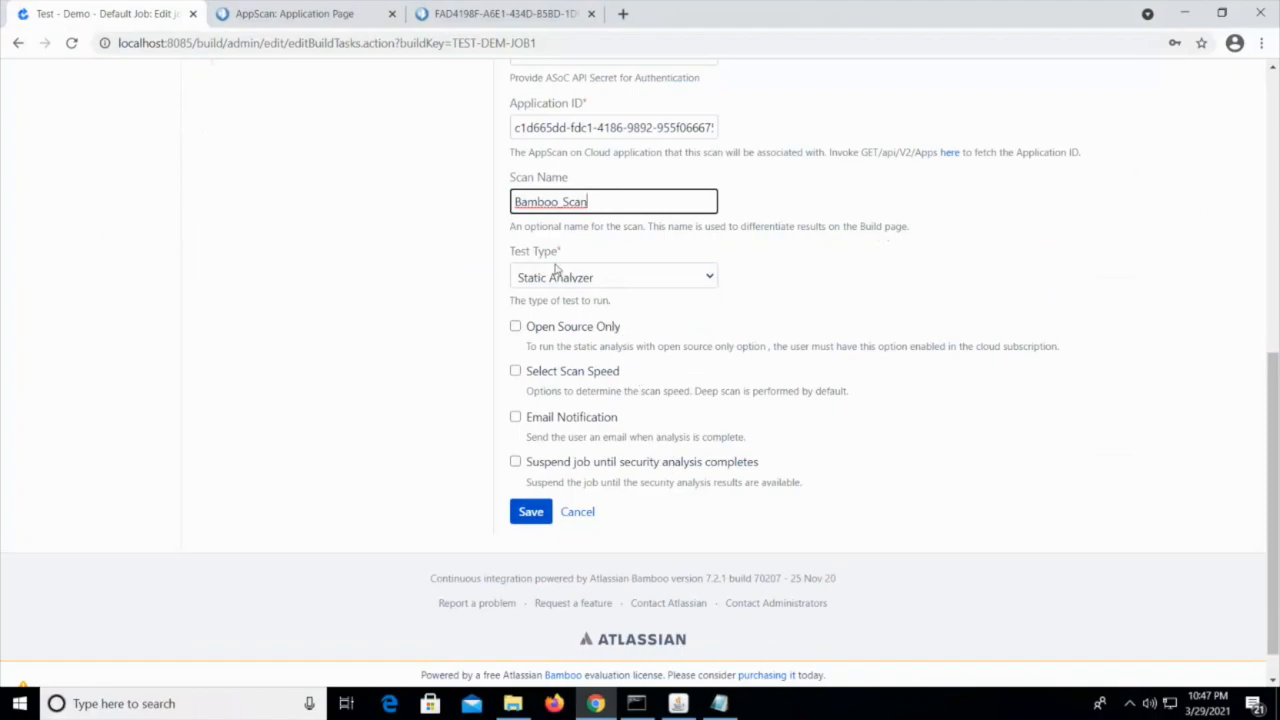
pyautogui.click(592, 278)
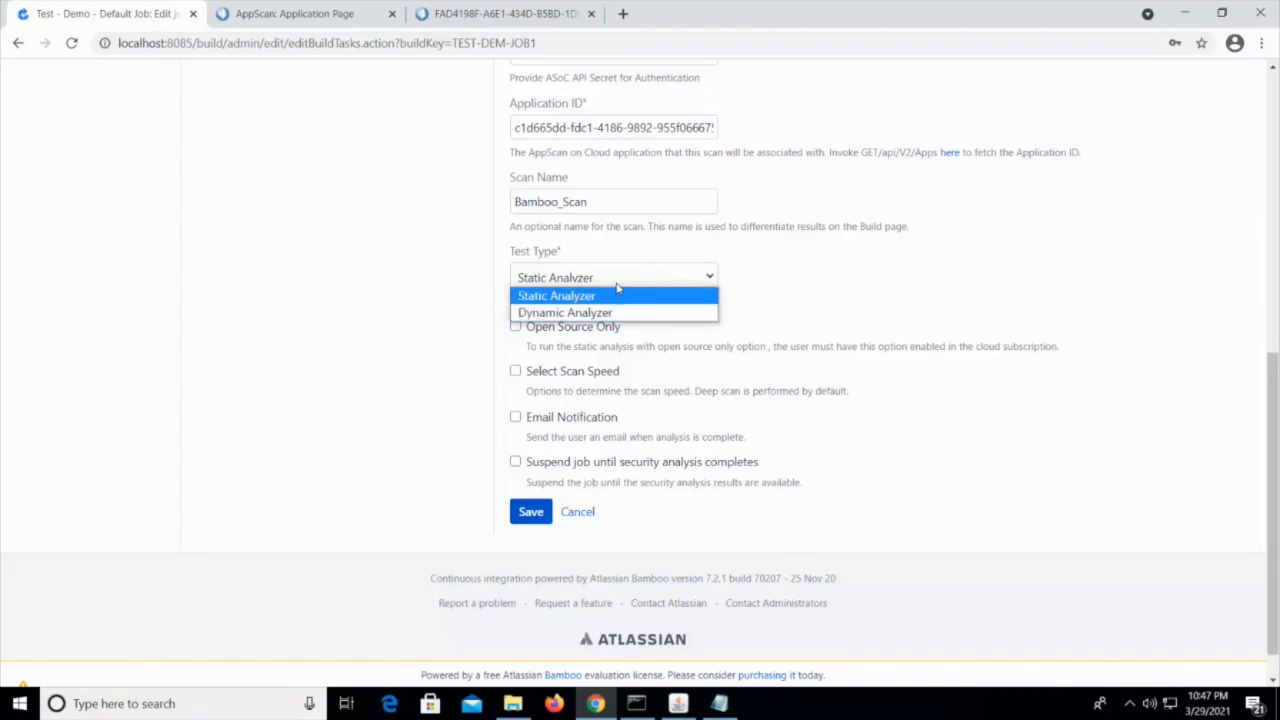
pyautogui.click(600, 297)
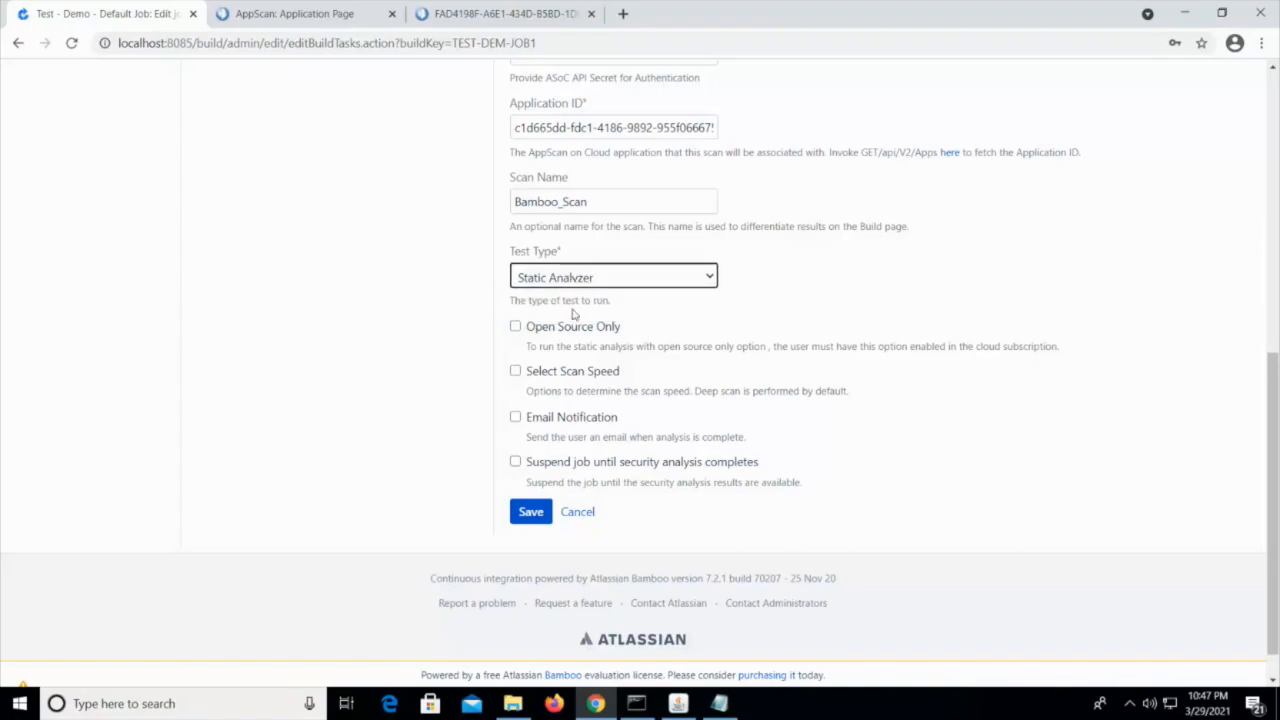
# Enable Select Scan Speed for the task and choose the Simple scan
pyautogui.scroll(-1, 614, 385)
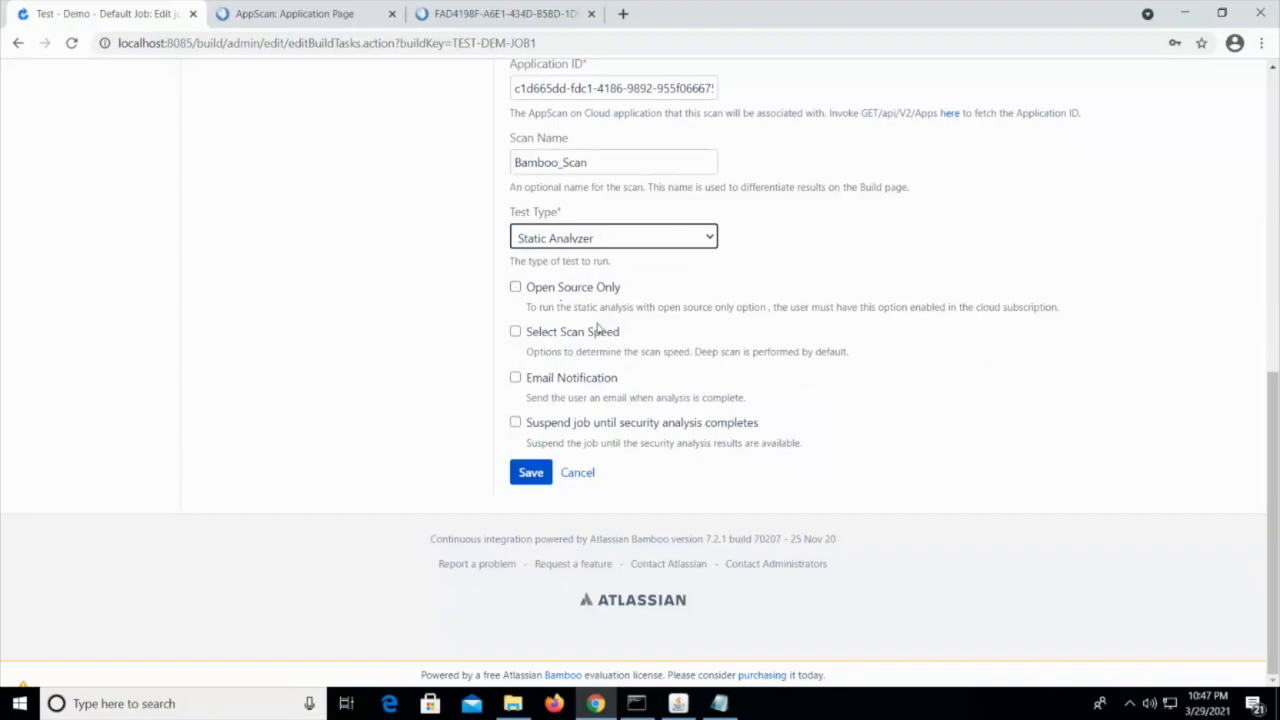
pyautogui.click(515, 332)
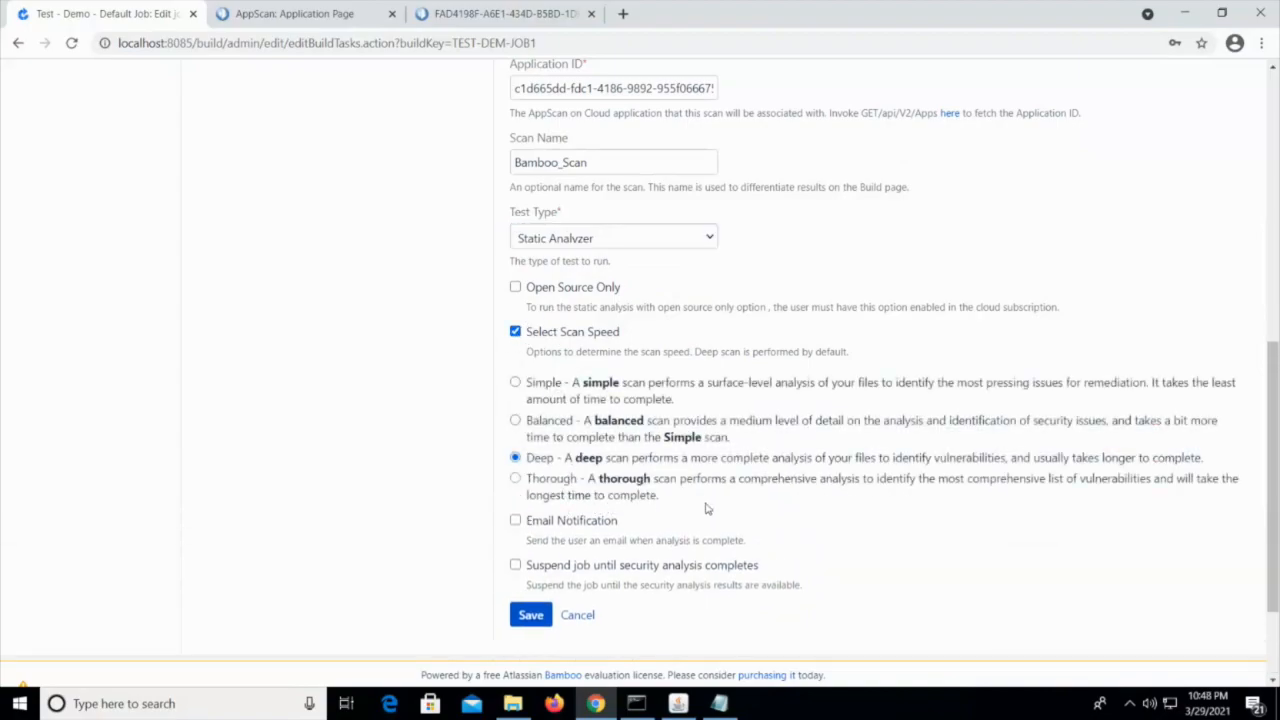
pyautogui.scroll(-1, 706, 509)
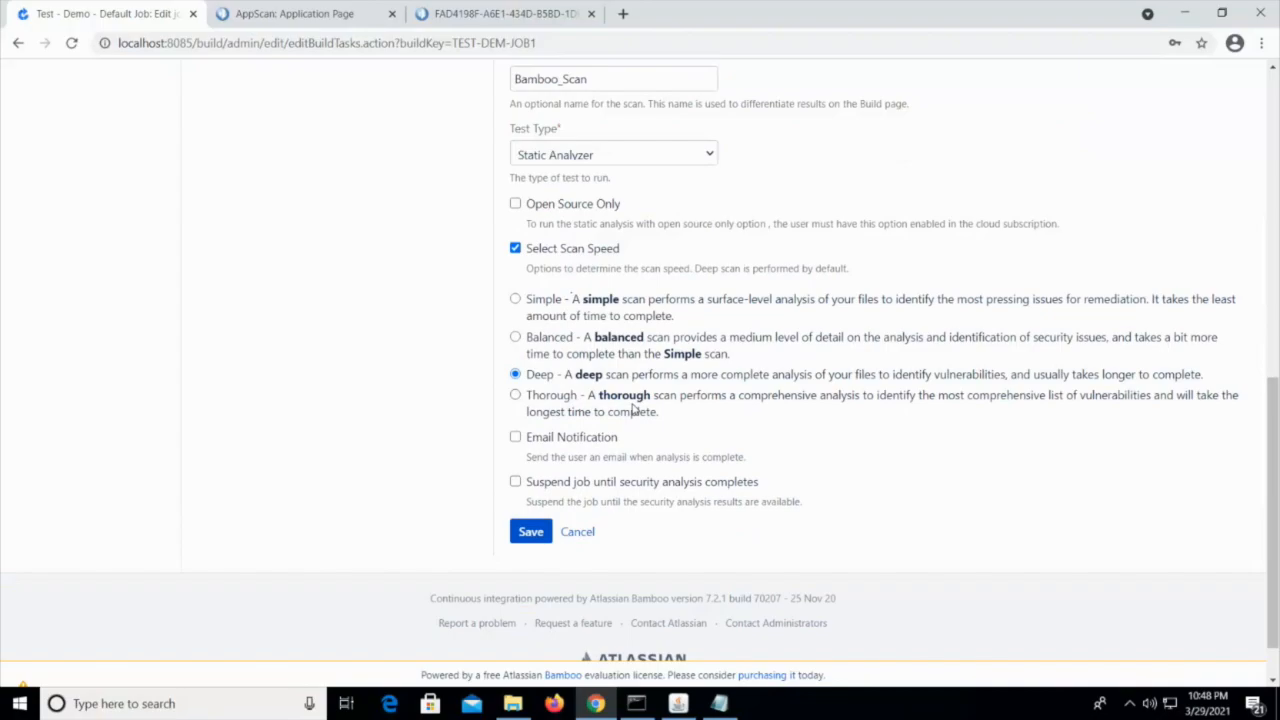
pyautogui.click(516, 300)
# Turn off Email Notification and enable Suspend job until security analysis completes
pyautogui.scroll(-1, 604, 459)
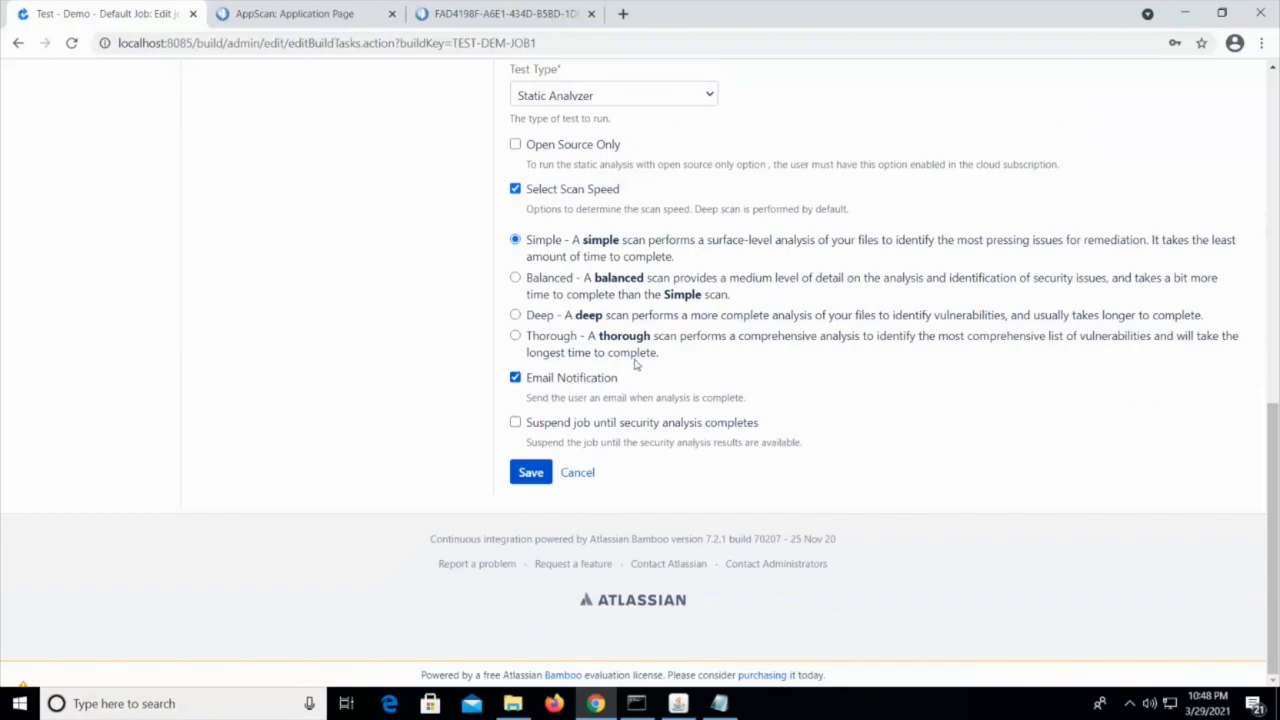
pyautogui.scroll(5, 684, 357)
pyautogui.scroll(-3, 686, 453)
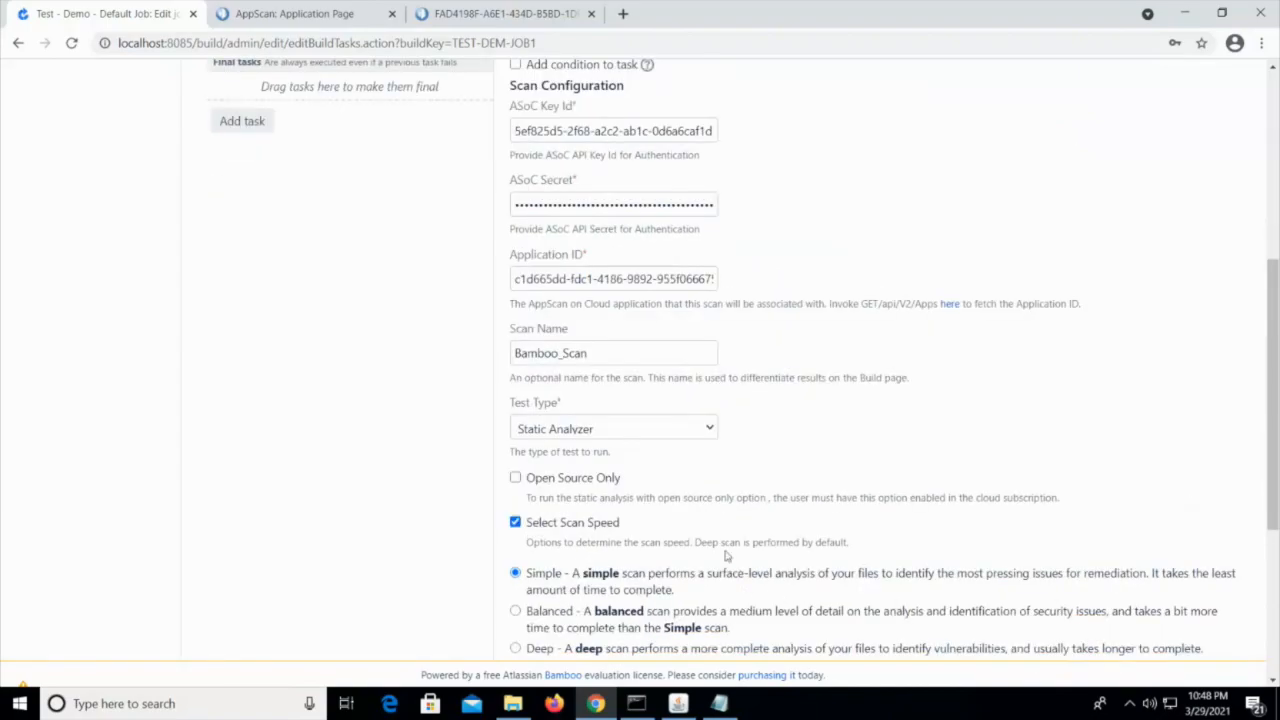
pyautogui.scroll(-1, 718, 474)
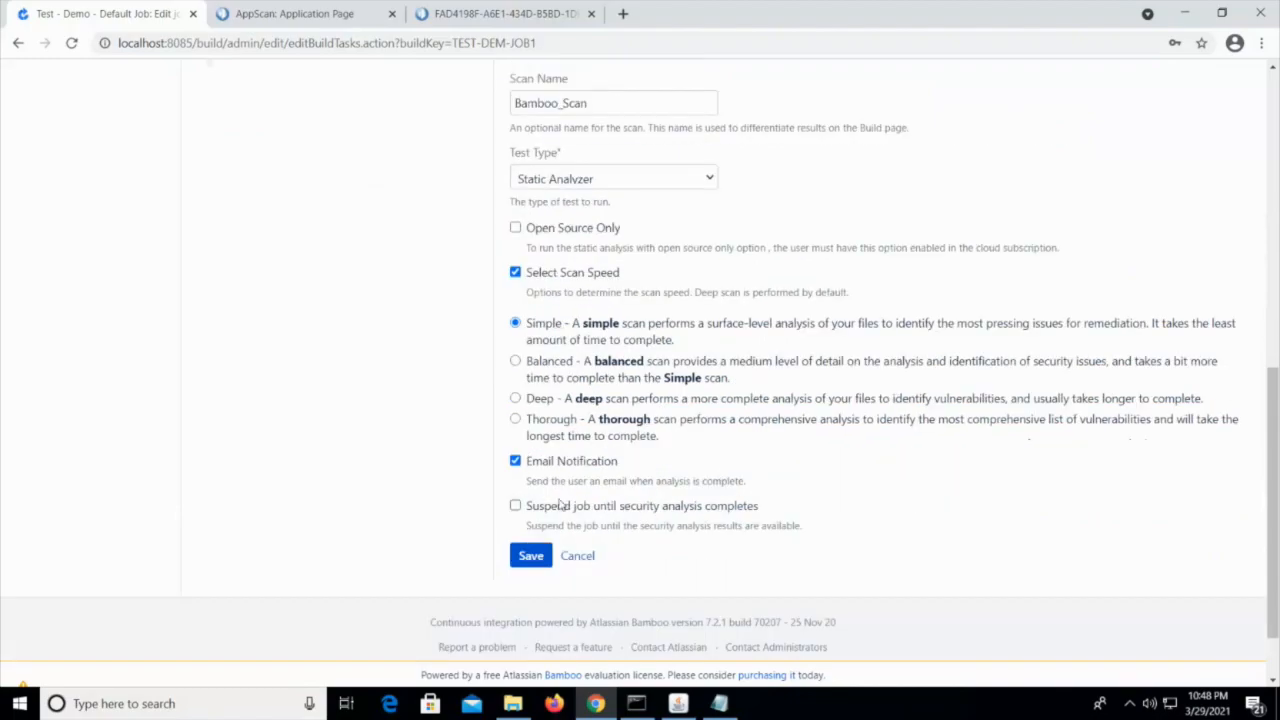
pyautogui.click(515, 461)
pyautogui.scroll(-1, 598, 488)
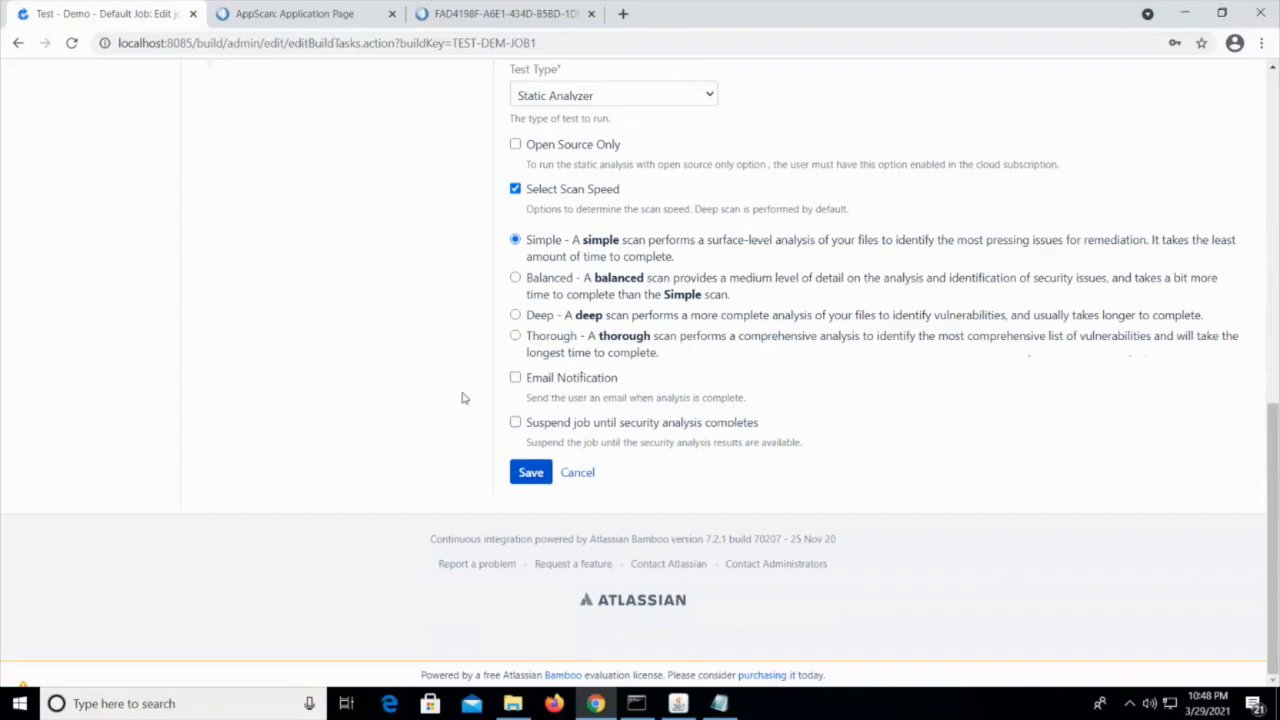
pyautogui.click(515, 422)
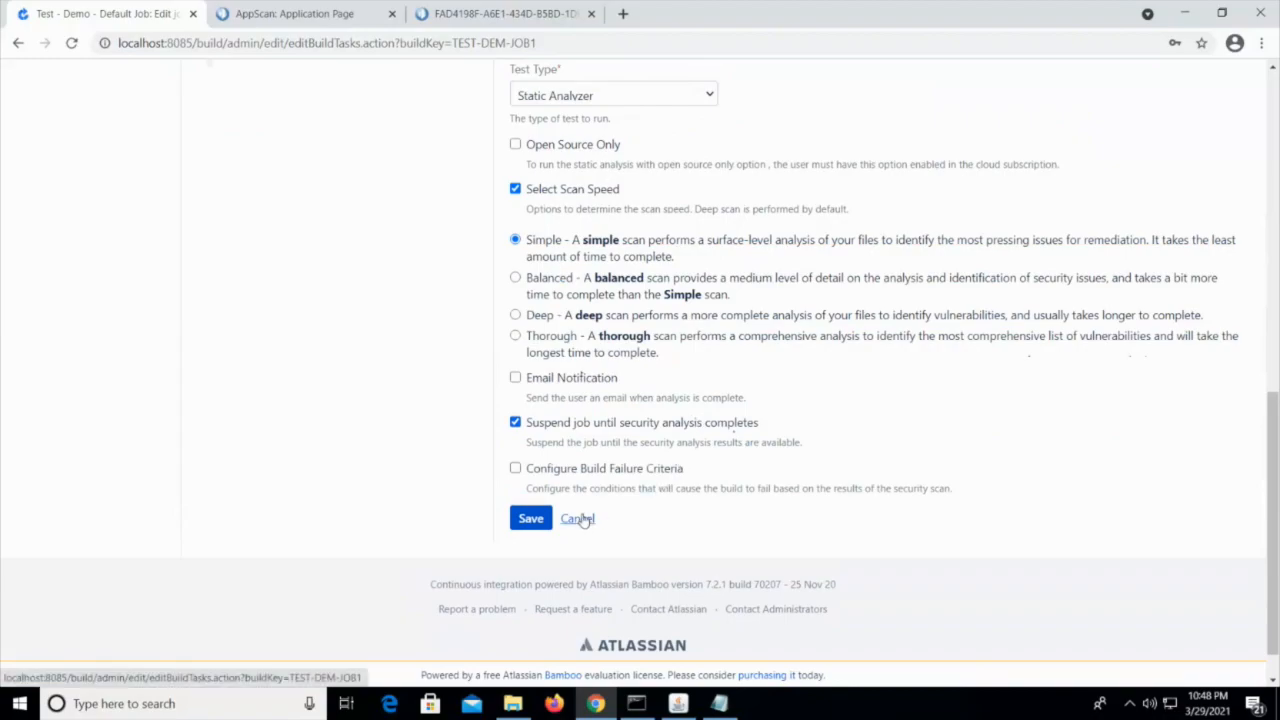
# Enable Configure Build Failure Criteria and choose to fail the build if one of the following conditions apply
pyautogui.scroll(-1, 766, 491)
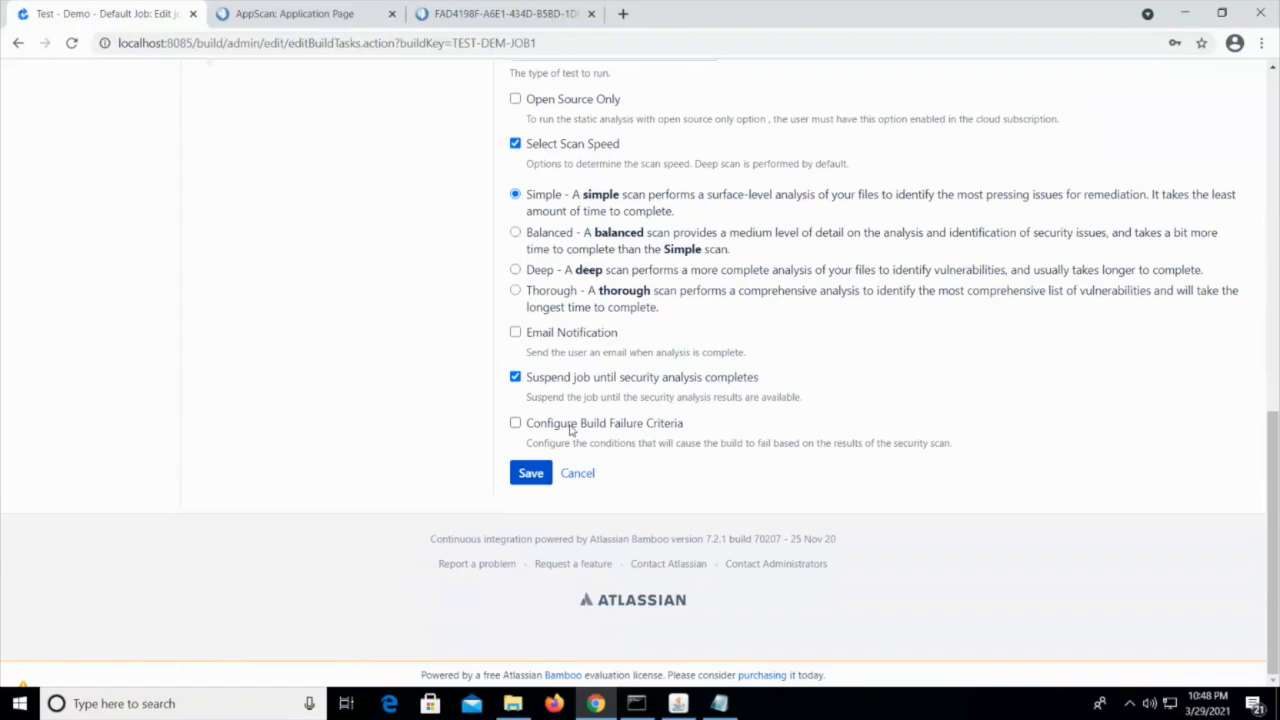
pyautogui.click(515, 423)
pyautogui.scroll(-1, 837, 458)
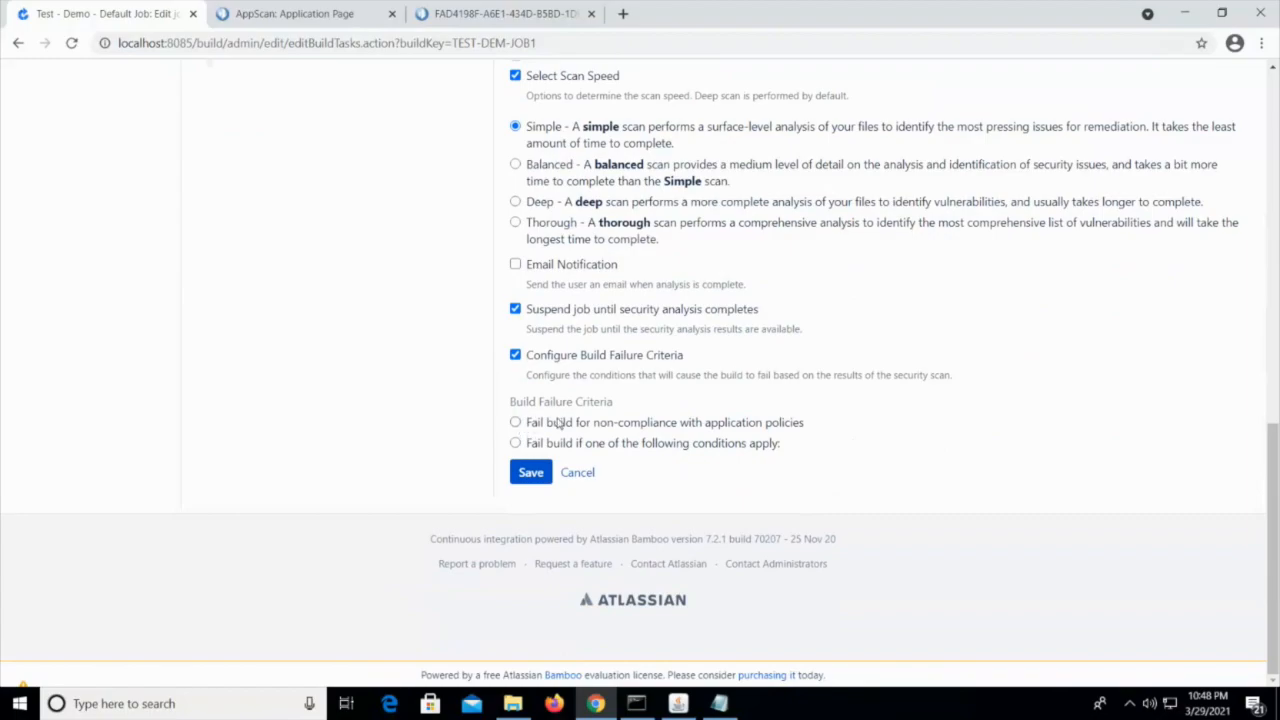
pyautogui.click(517, 423)
pyautogui.click(516, 443)
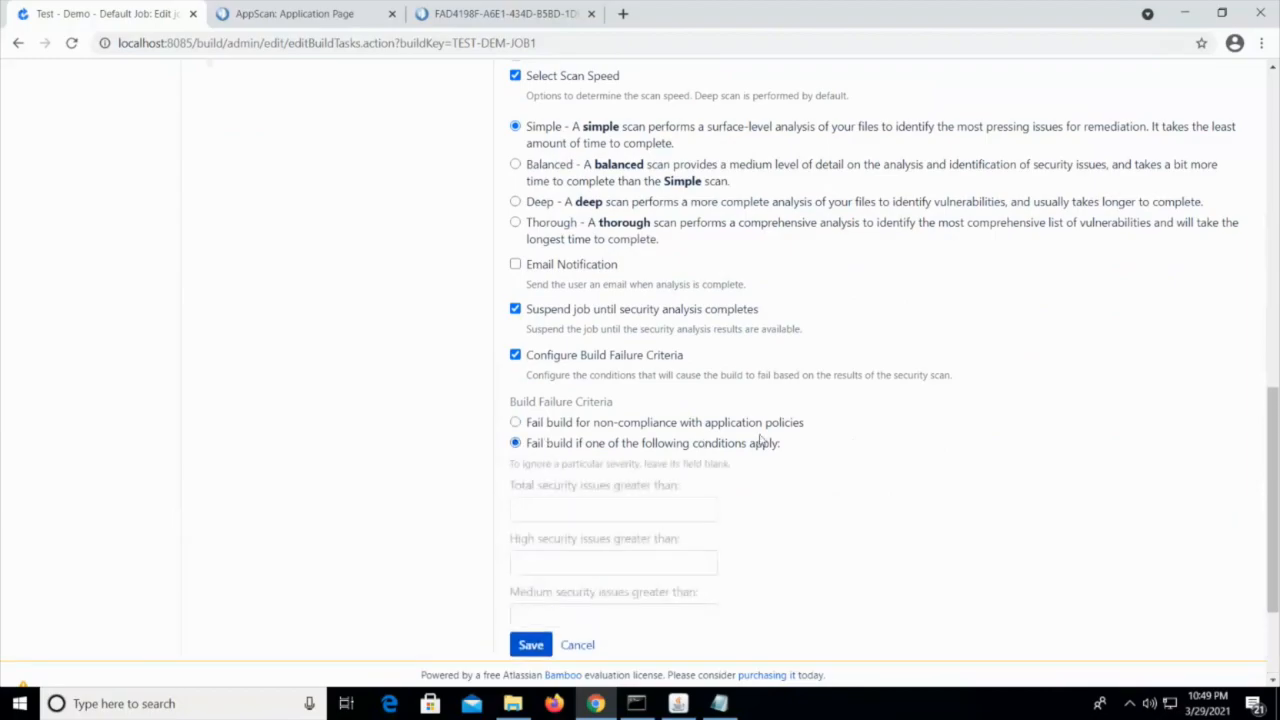
# Go through the total, high, medium and low security issue threshold fields without entering values, and turn off Configure Build Failure Criteria
pyautogui.scroll(-2, 749, 520)
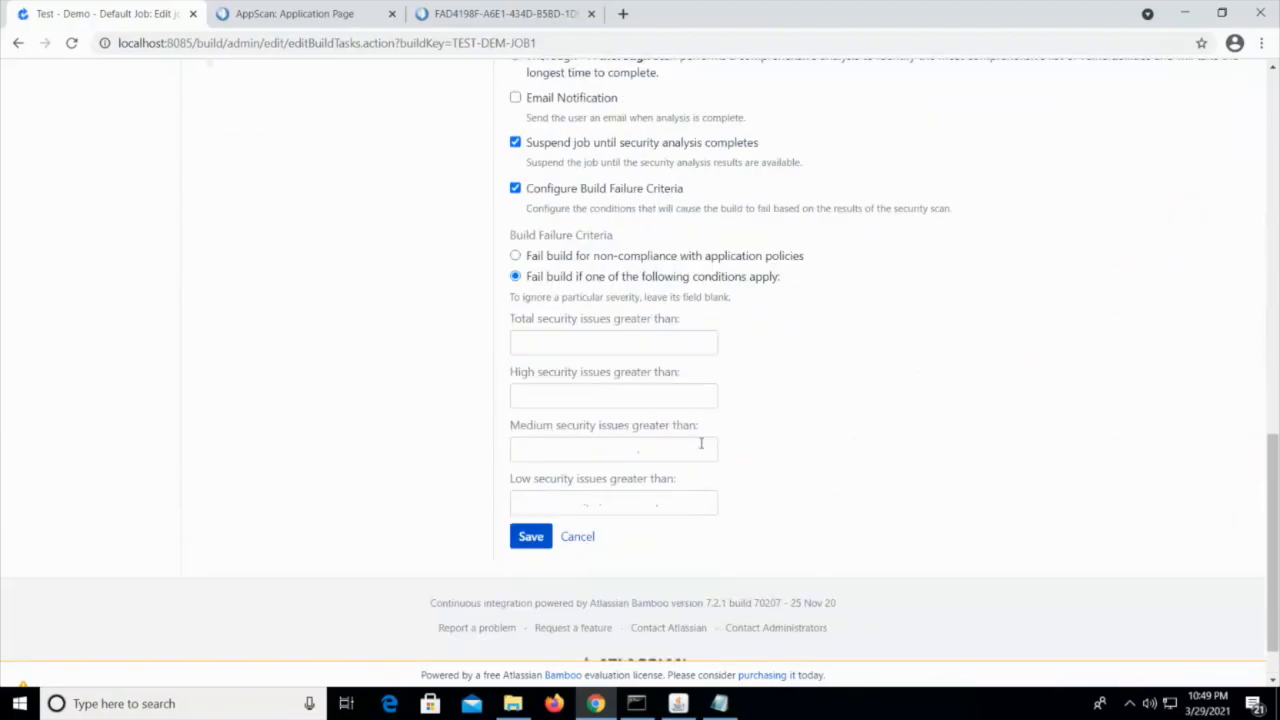
pyautogui.click(644, 342)
pyautogui.click(664, 395)
pyautogui.click(683, 453)
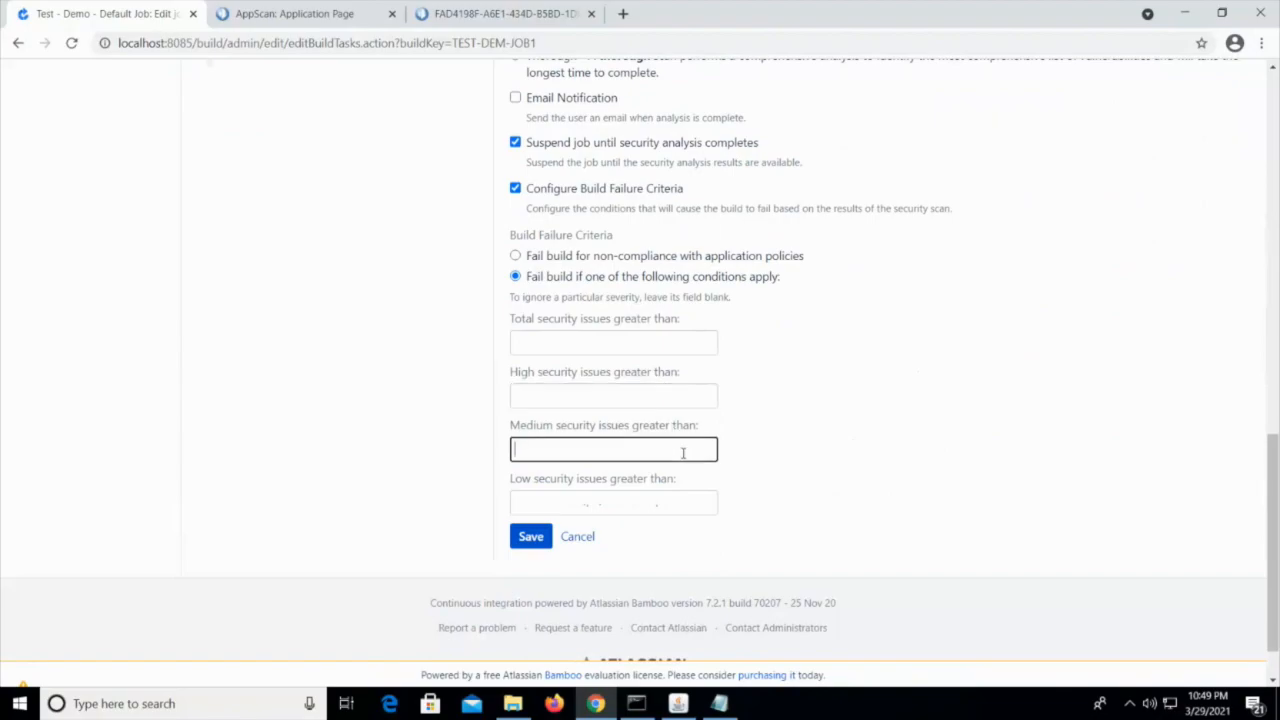
pyautogui.click(672, 507)
pyautogui.click(644, 344)
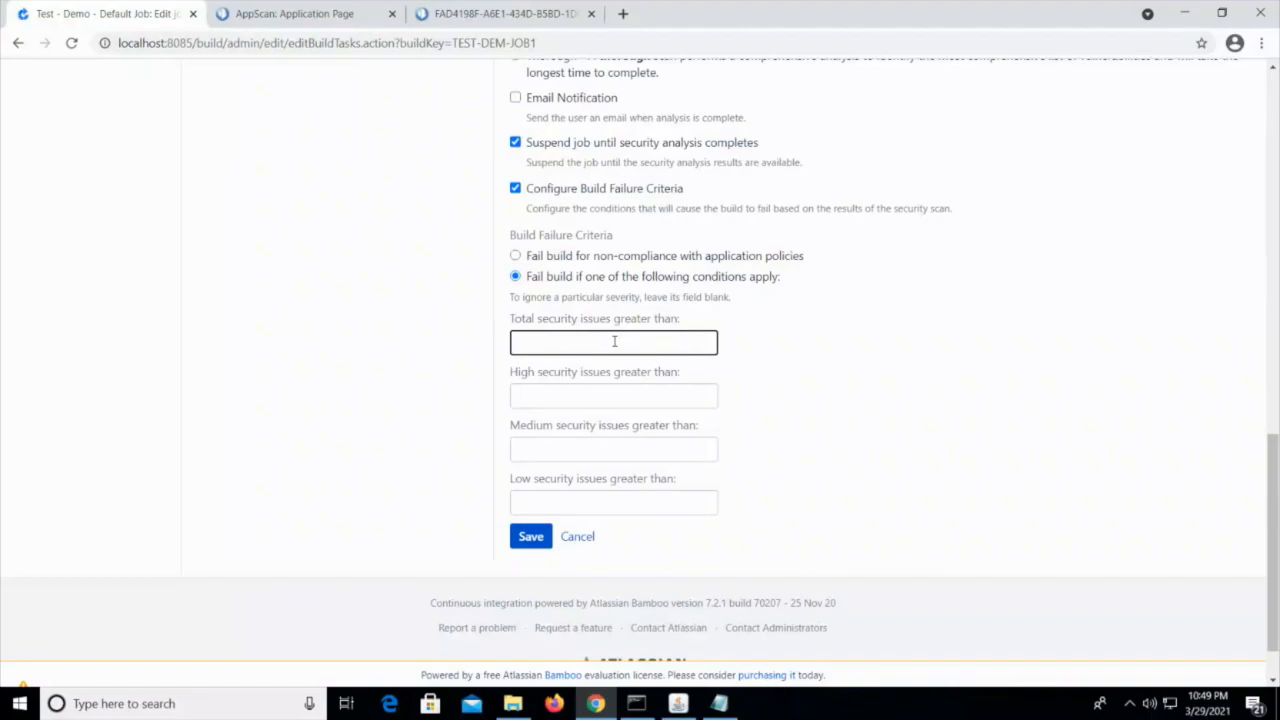
pyautogui.click(646, 397)
pyautogui.click(634, 450)
pyautogui.click(660, 509)
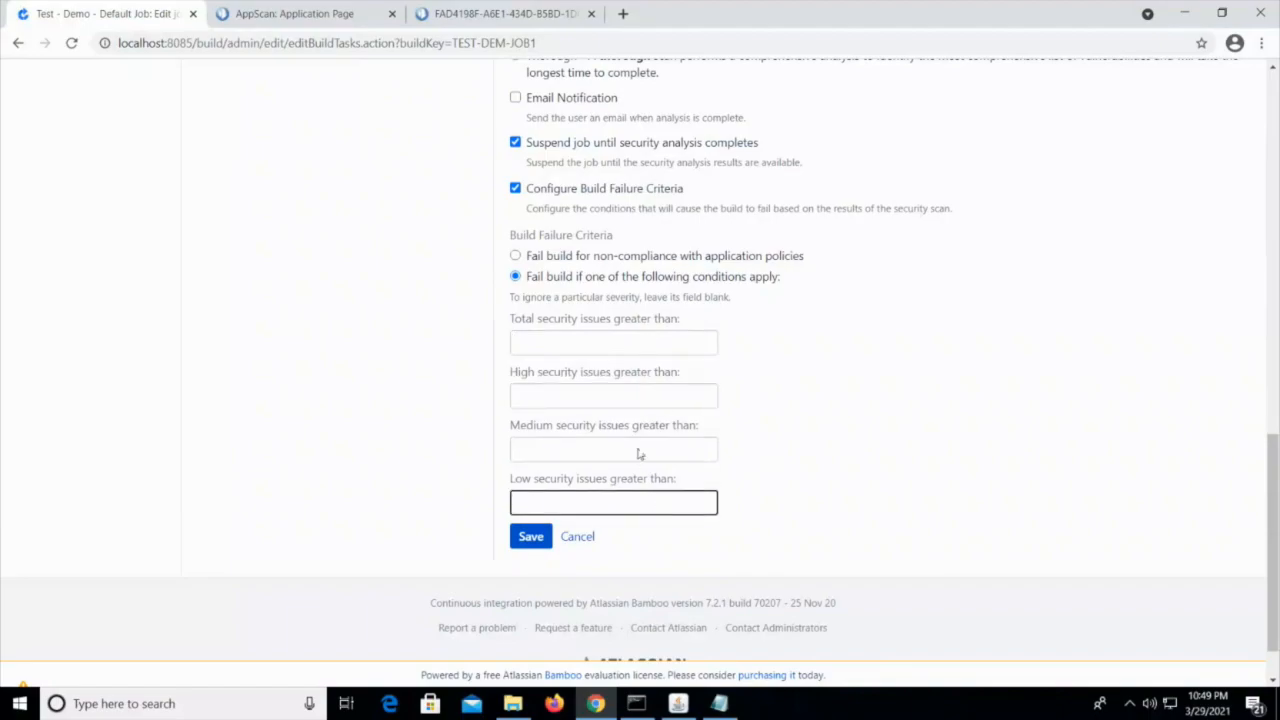
pyautogui.scroll(2, 600, 423)
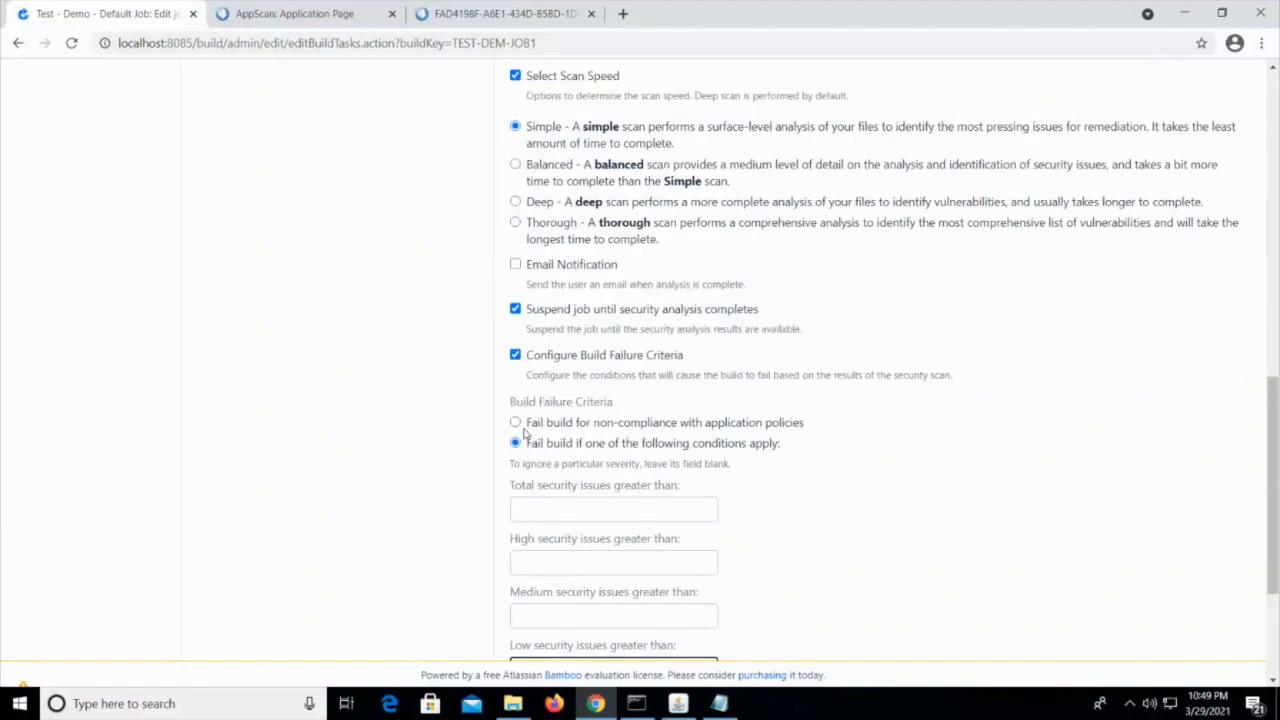
pyautogui.click(515, 356)
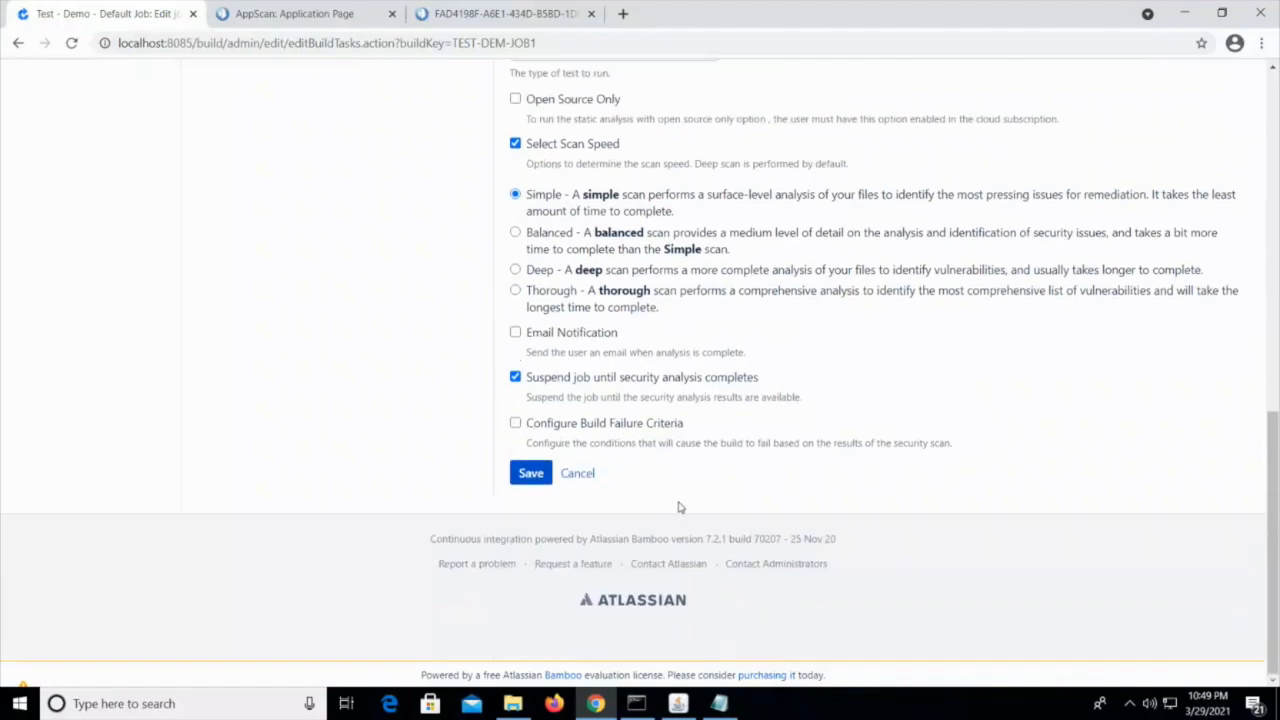
# Save the AppScan Security Scan task and run the Demo plan
pyautogui.scroll(-1, 679, 508)
pyautogui.click(540, 556)
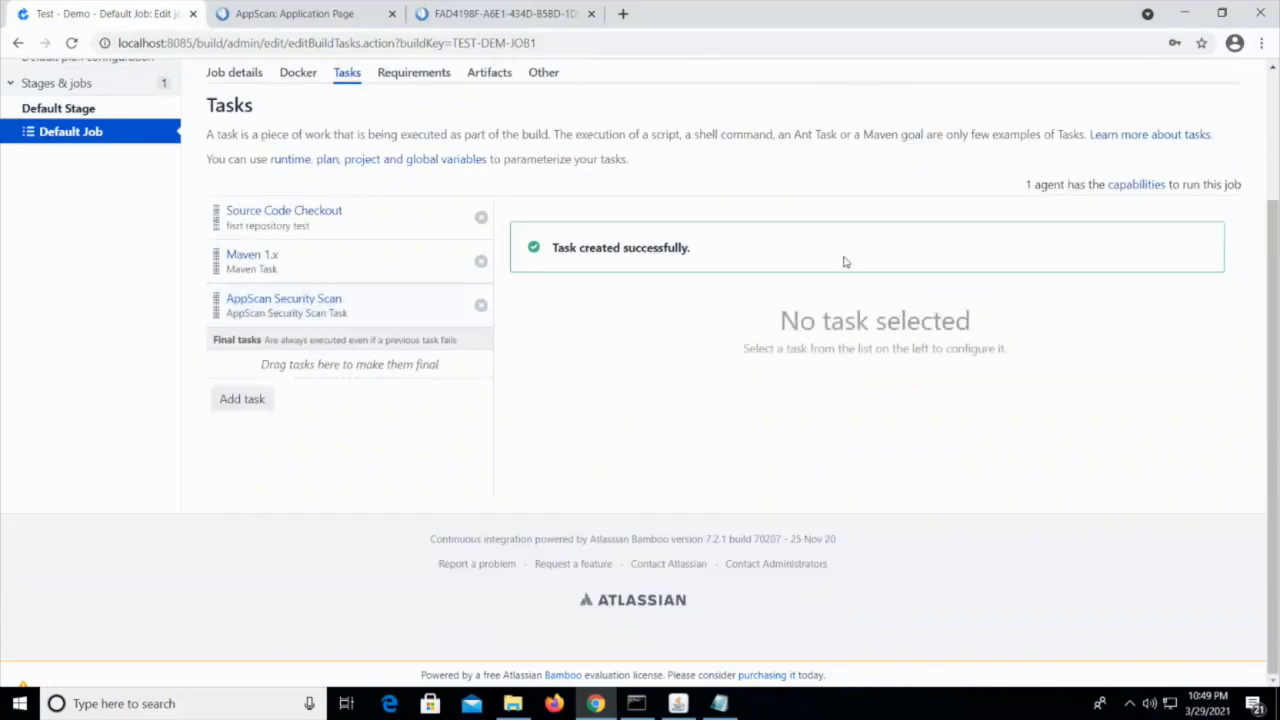
pyautogui.scroll(2, 600, 549)
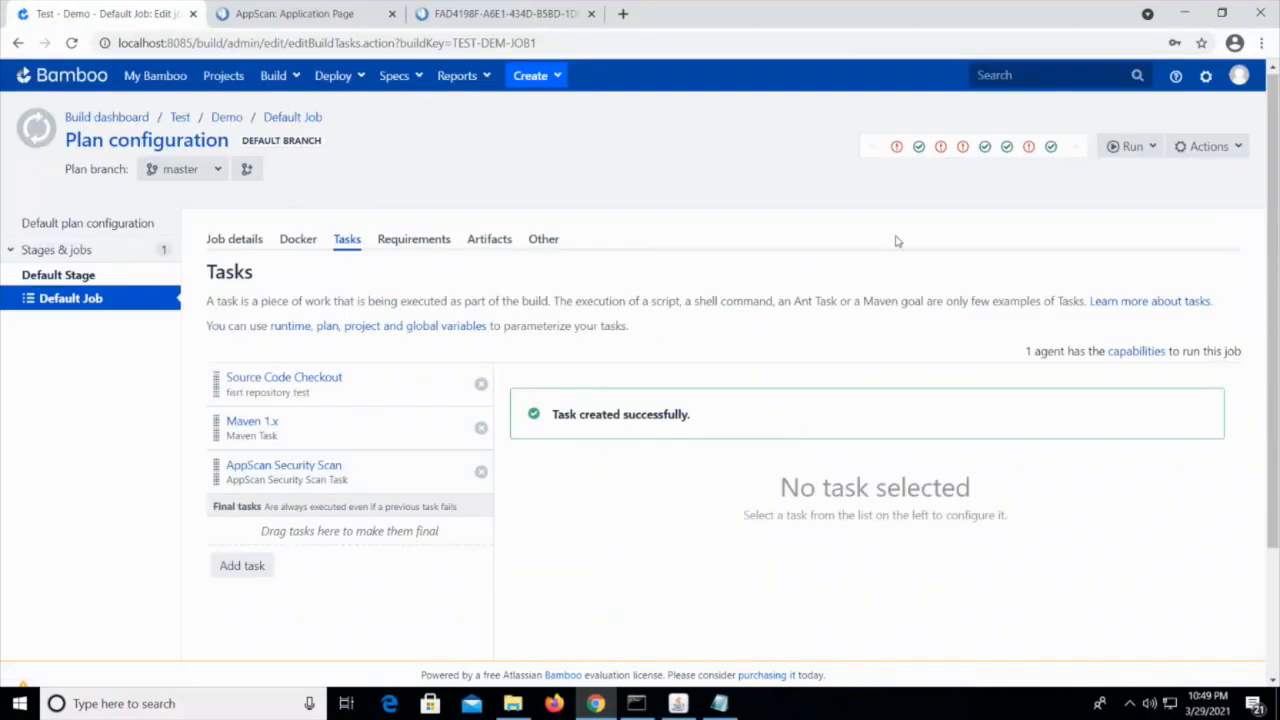
pyautogui.click(1134, 150)
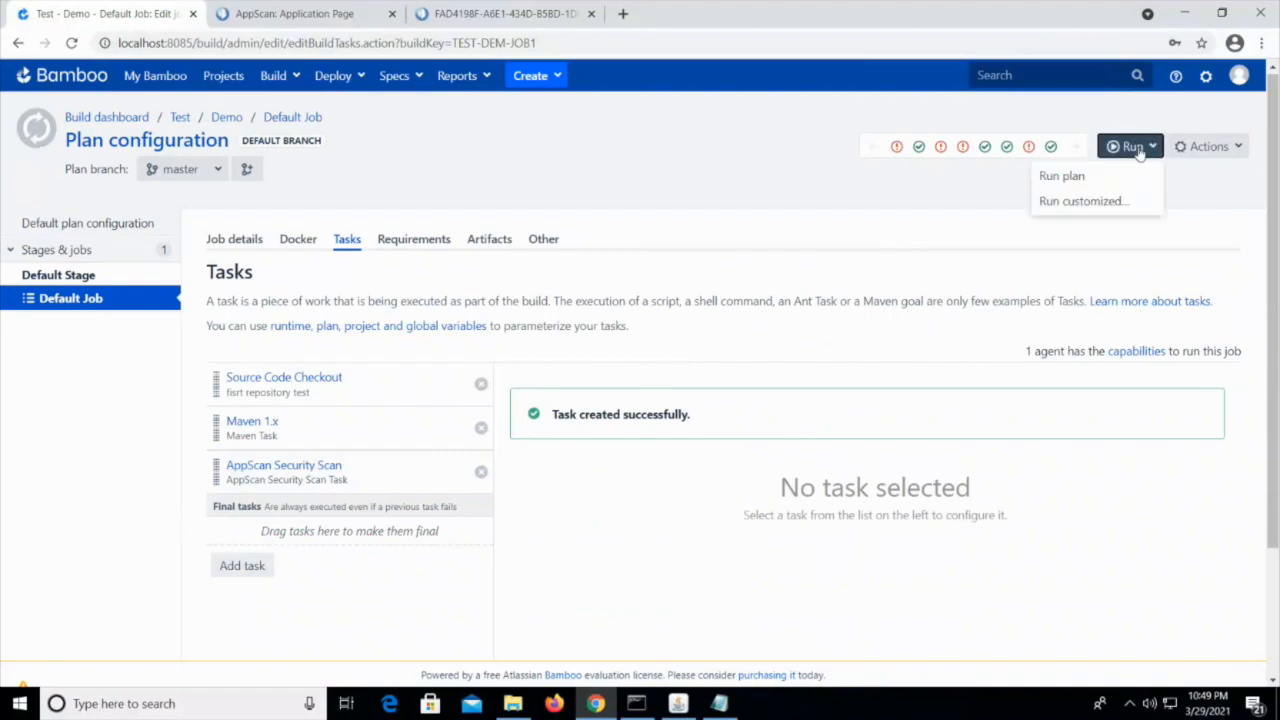
pyautogui.click(1071, 178)
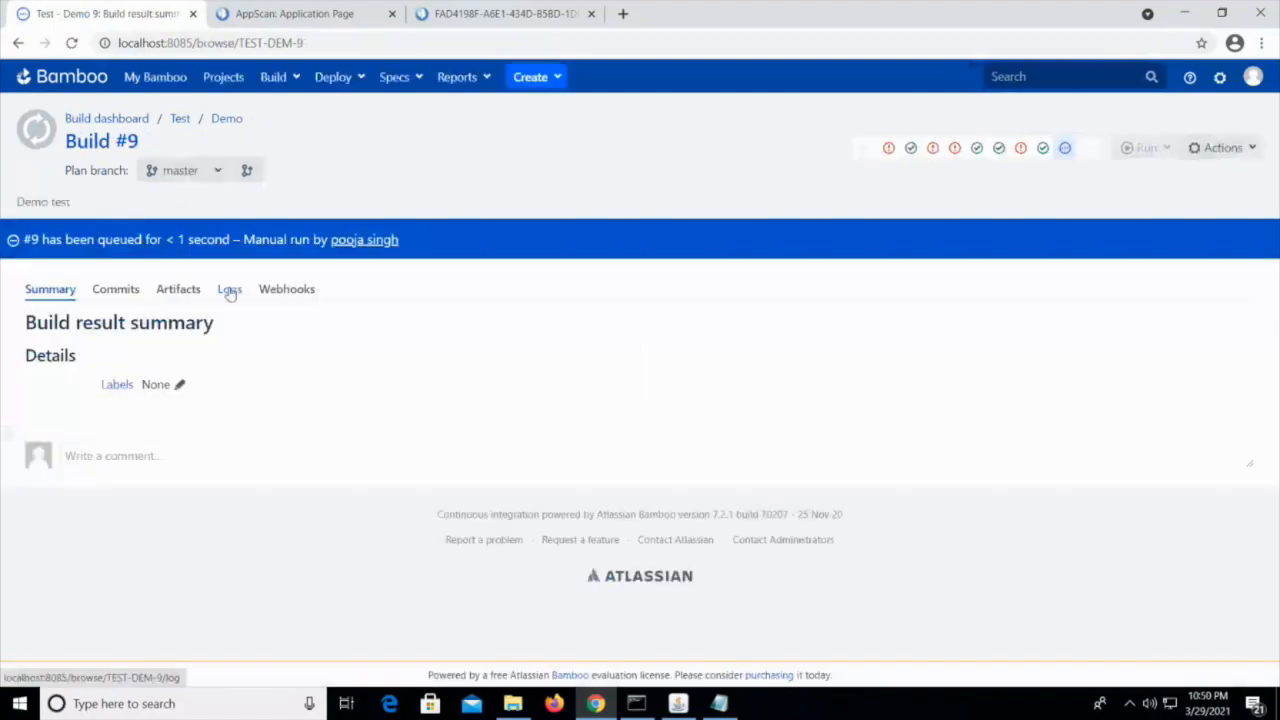
# Open the logs of the running build #9 and examine the scan progress for Default Job
pyautogui.click(229, 290)
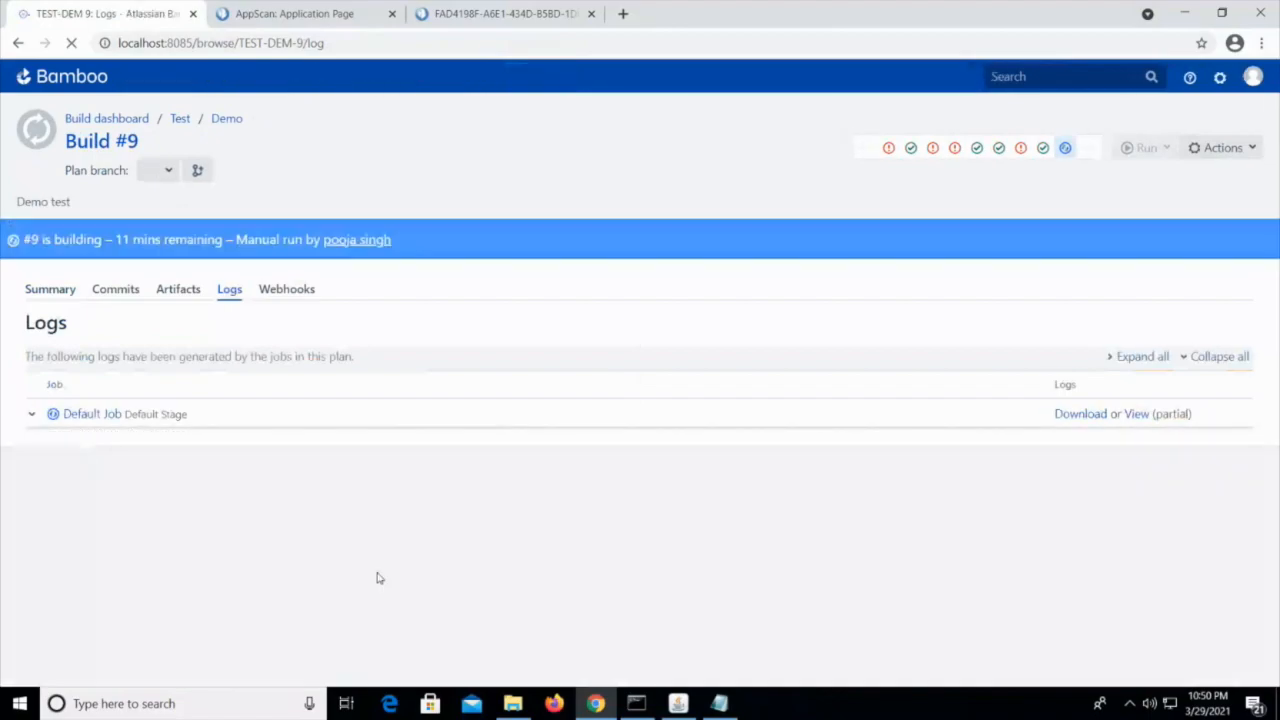
pyautogui.scroll(-1, 553, 555)
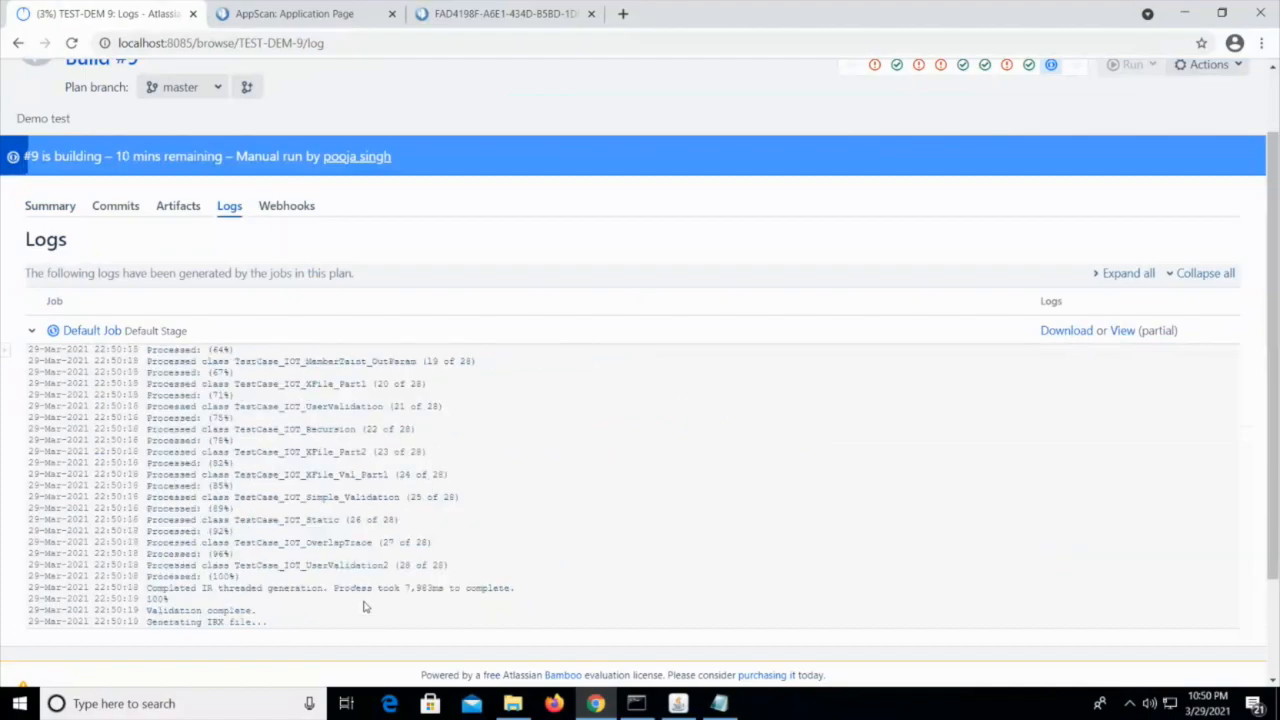
pyautogui.scroll(-2, 461, 548)
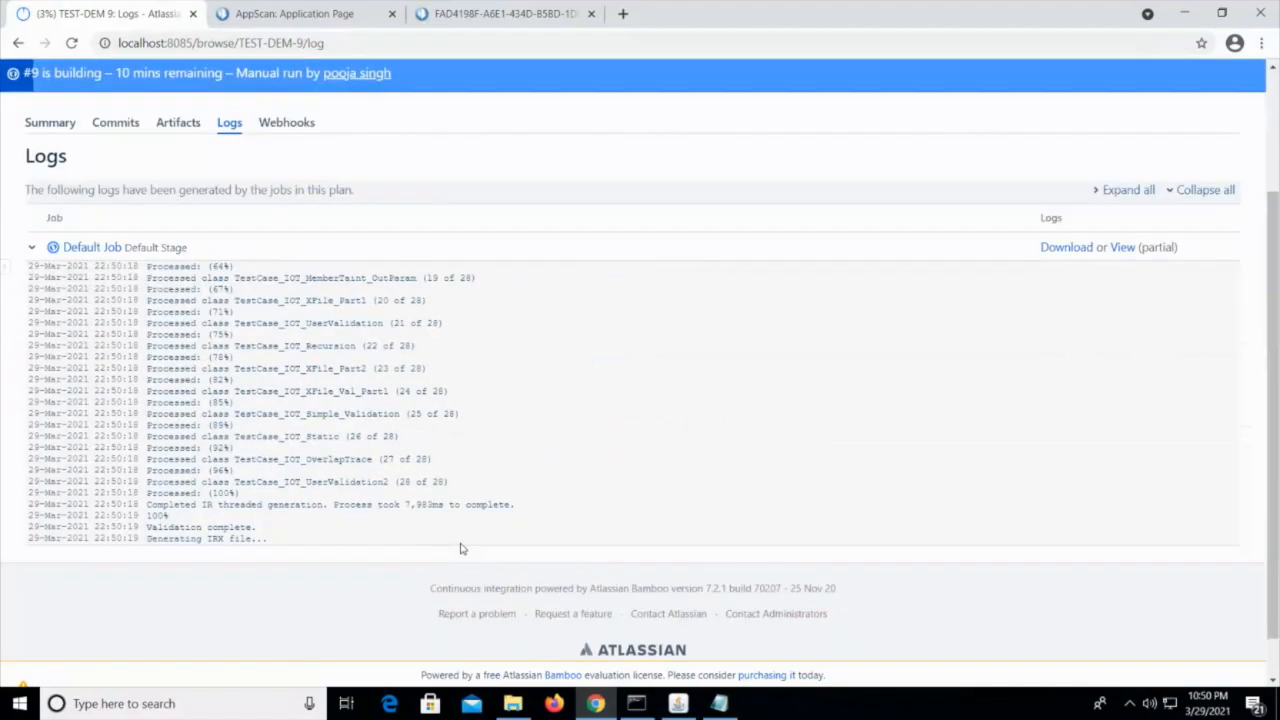
pyautogui.scroll(2, 535, 490)
pyautogui.scroll(-2, 535, 490)
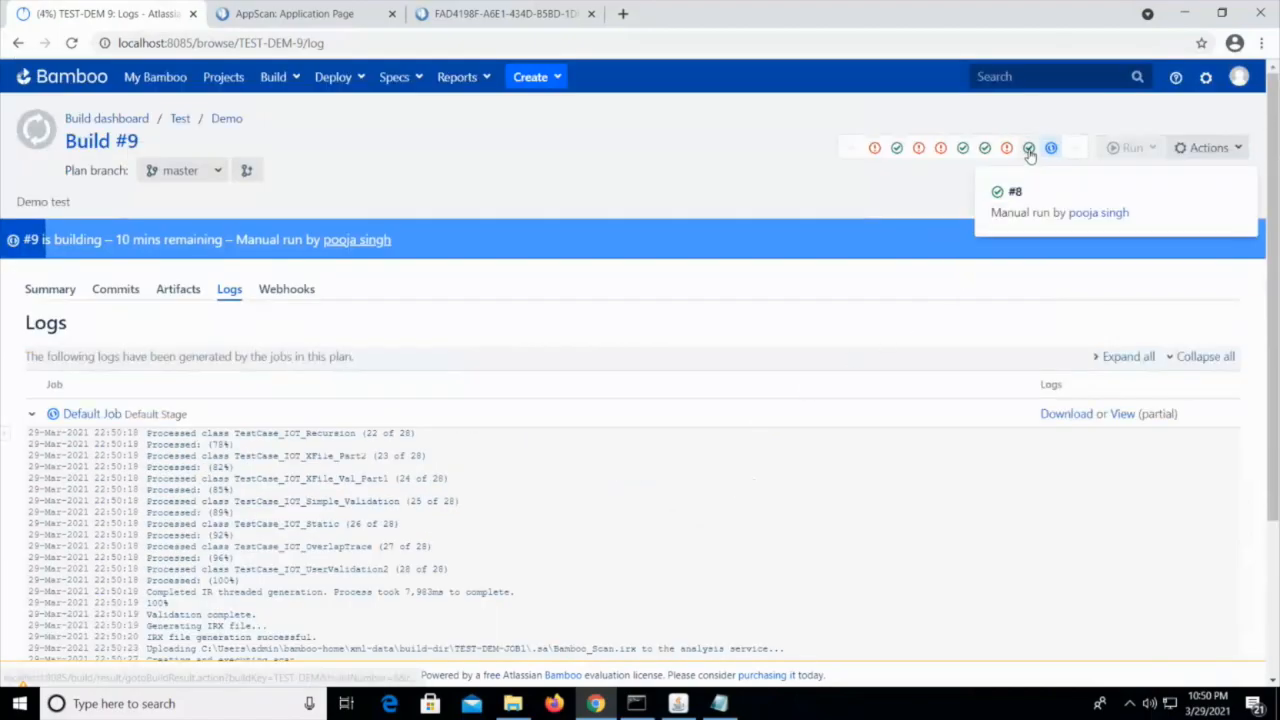
# Open the previous build #8 and review its Default Job log down to the build outcome
pyautogui.click(1028, 155)
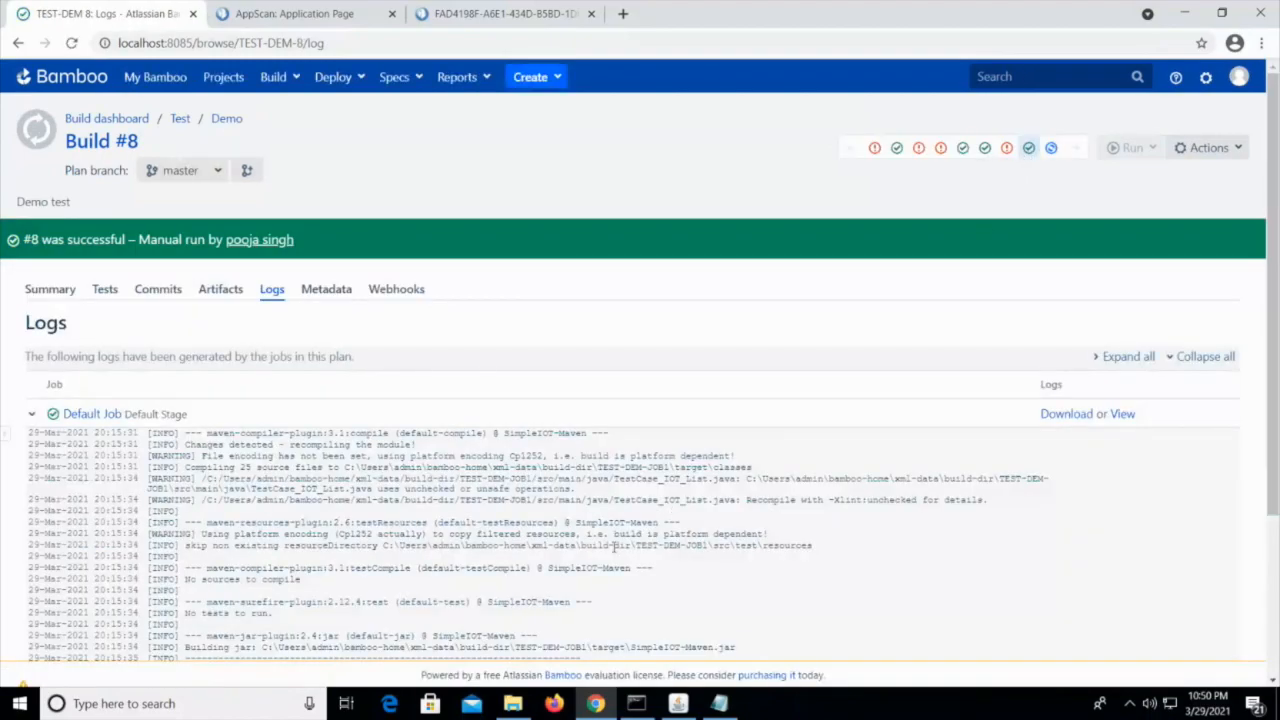
pyautogui.scroll(-1, 604, 549)
pyautogui.scroll(-2, 604, 554)
pyautogui.scroll(1, 461, 555)
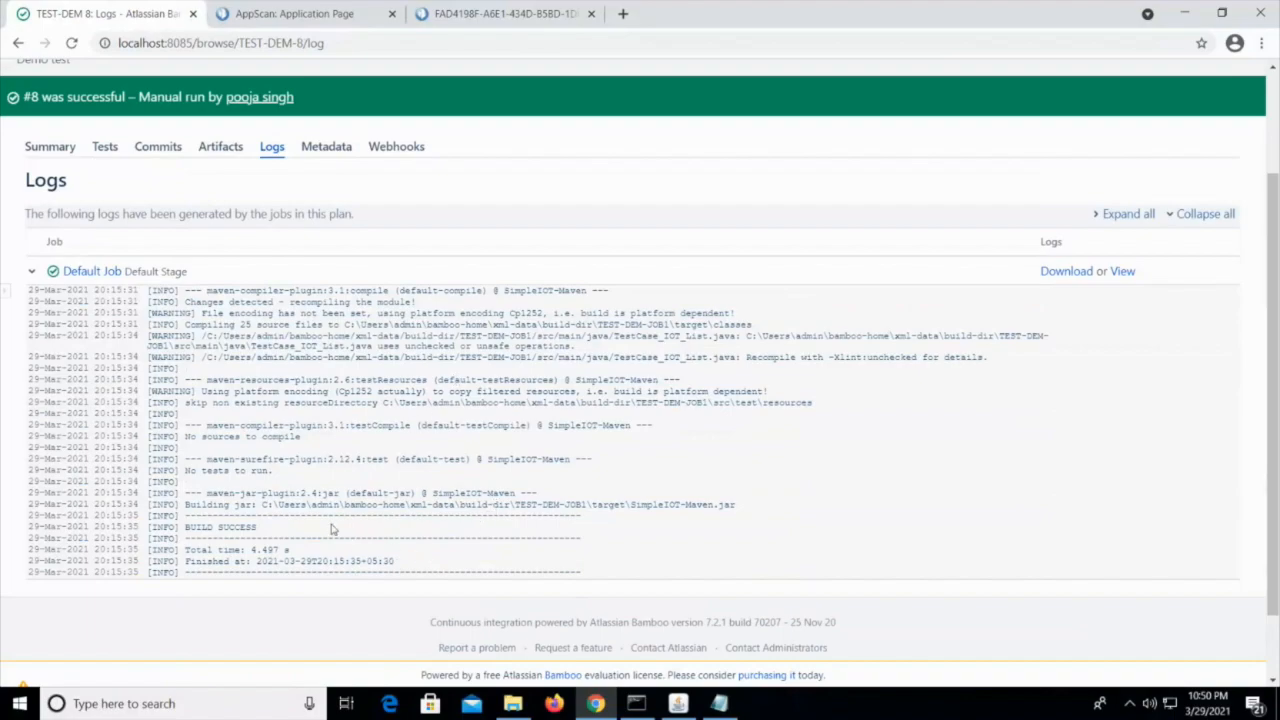
pyautogui.scroll(1, 335, 528)
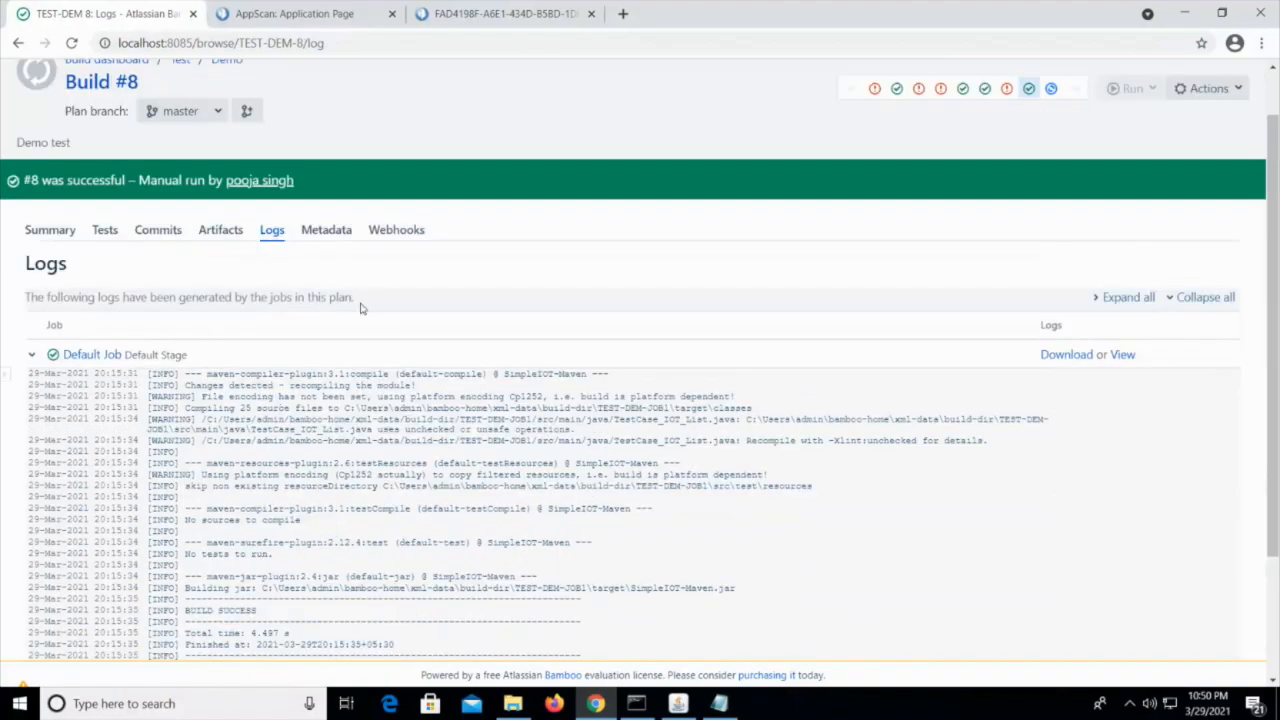
# View the Scan Logs - Task 4 files among build #8's artifacts and download the Scan Results - Task 4 report
pyautogui.click(220, 230)
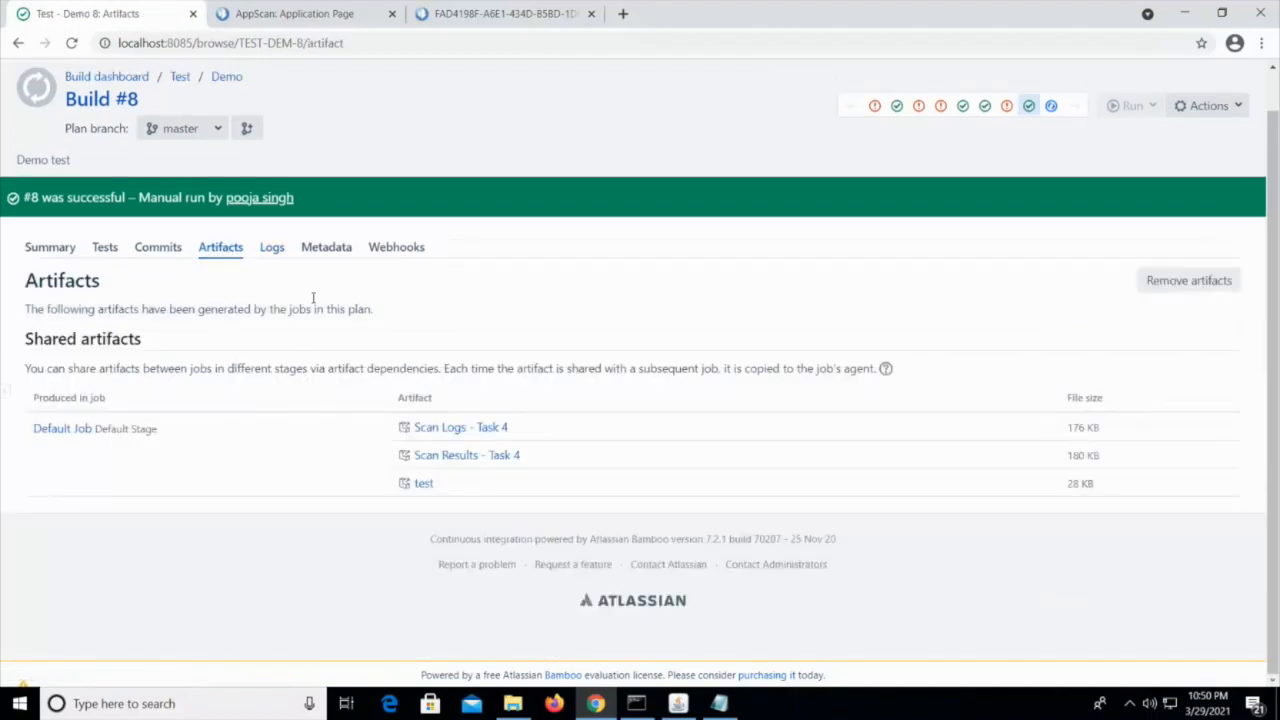
pyautogui.click(452, 427)
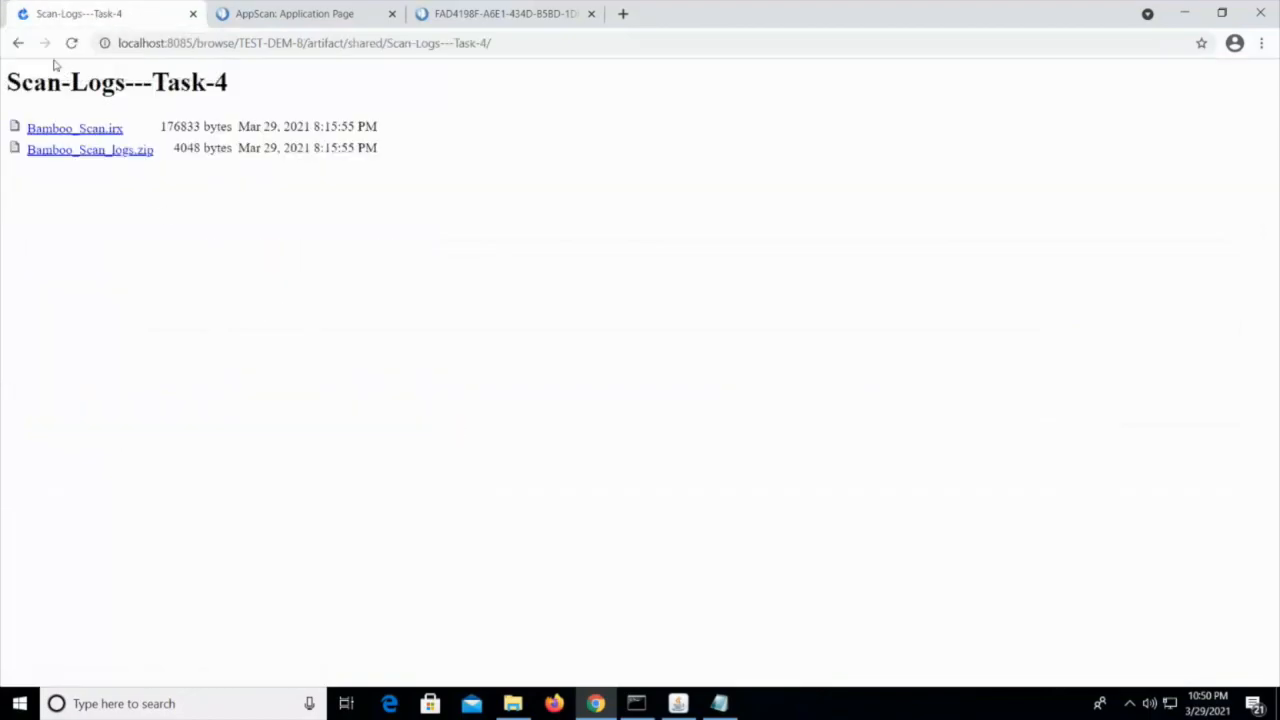
pyautogui.click(15, 43)
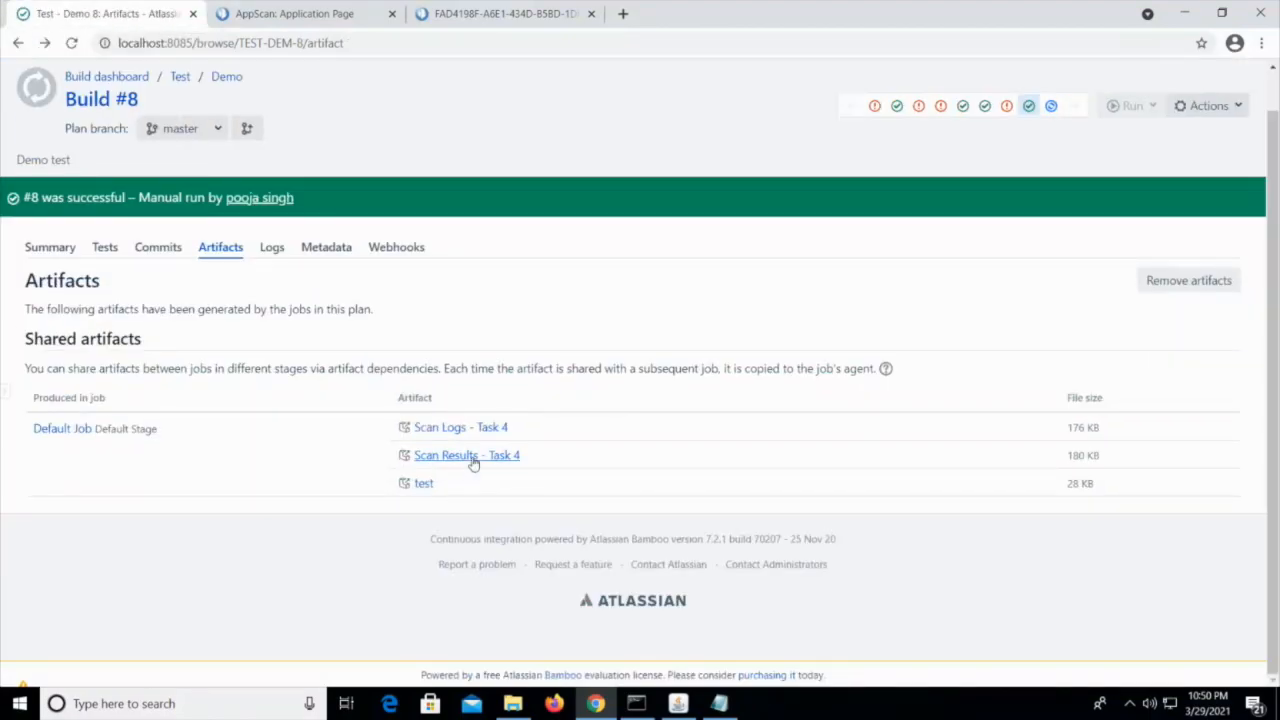
pyautogui.click(473, 458)
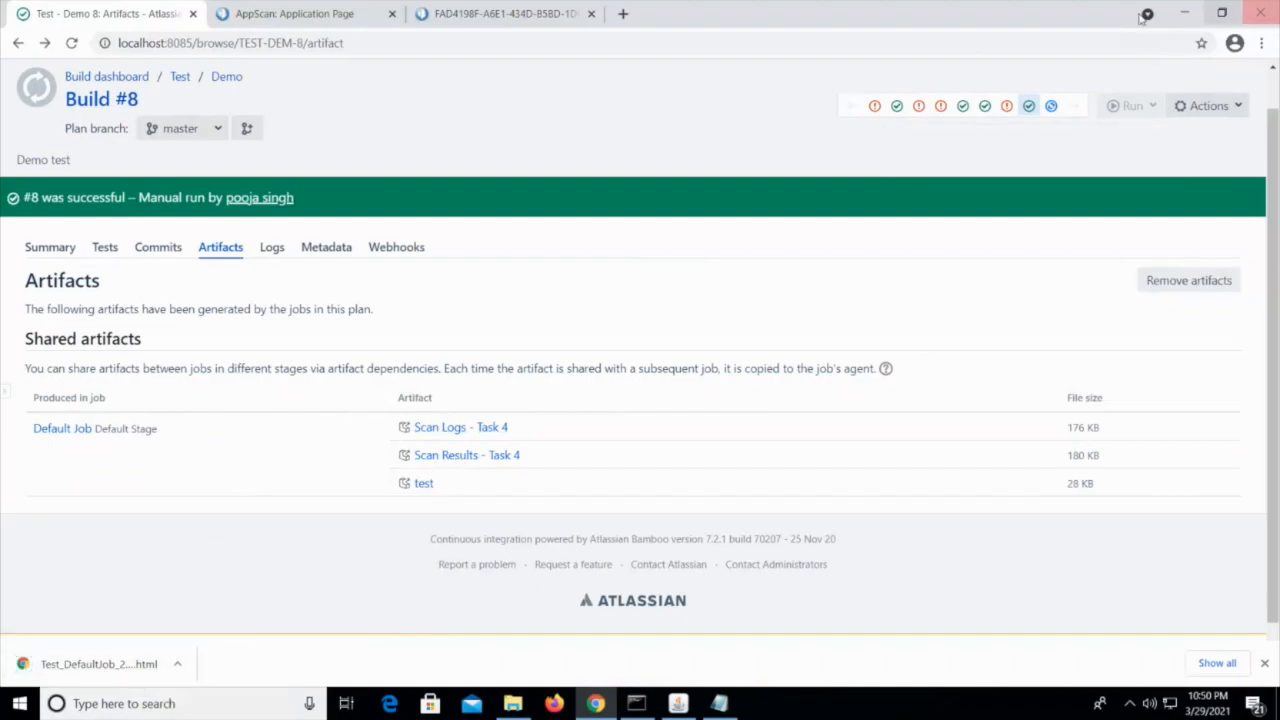
# Open the downloaded Scan Results report and review its security issue summary and table of contents
pyautogui.click(112, 667)
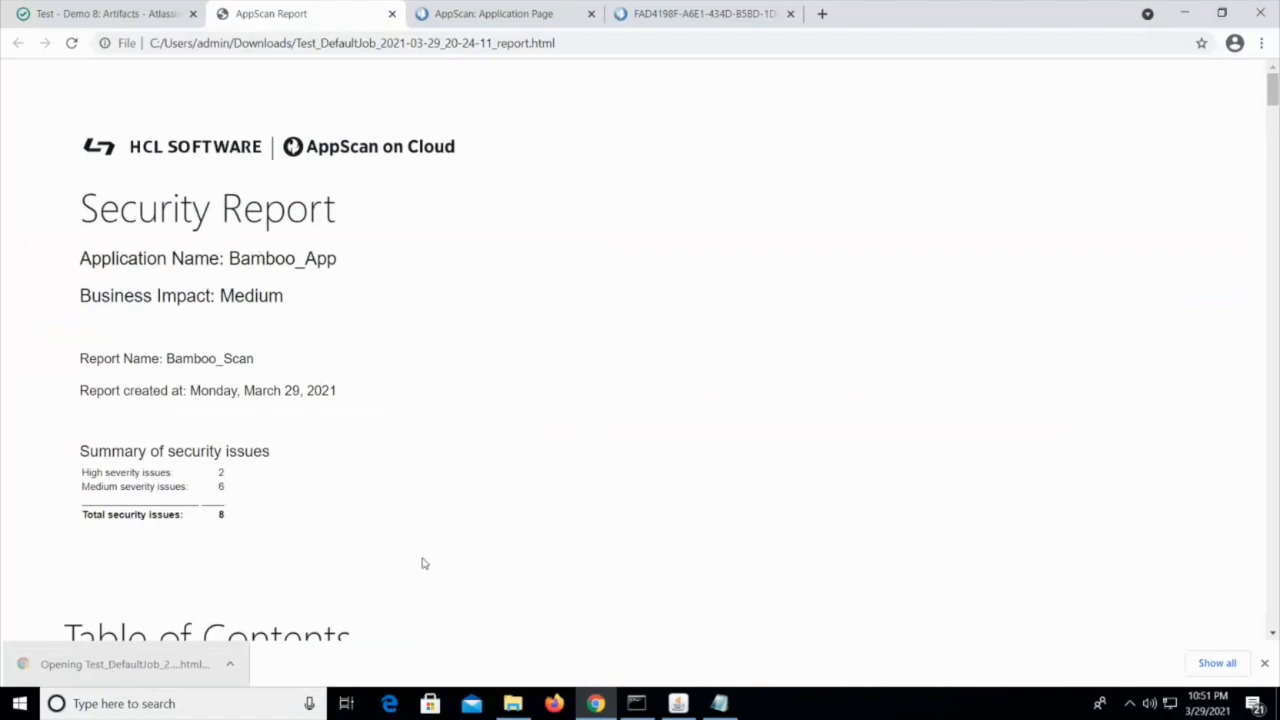
pyautogui.scroll(-1, 485, 502)
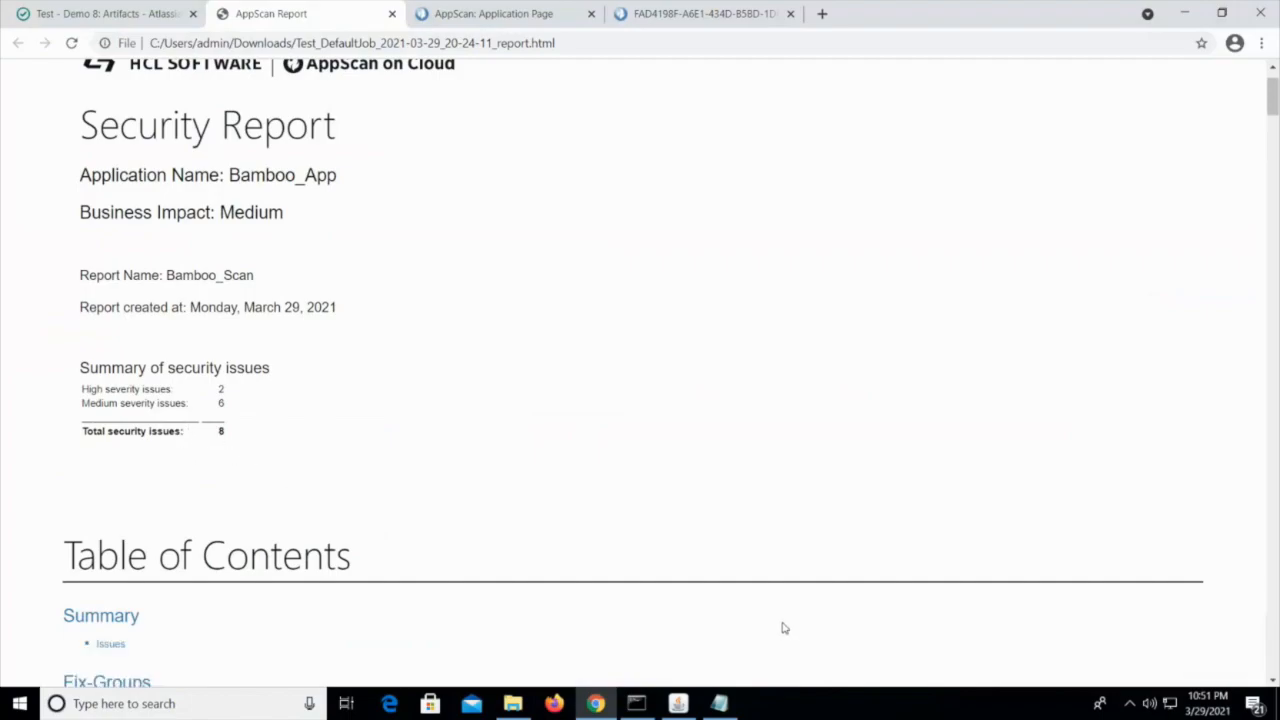
pyautogui.scroll(-2, 784, 628)
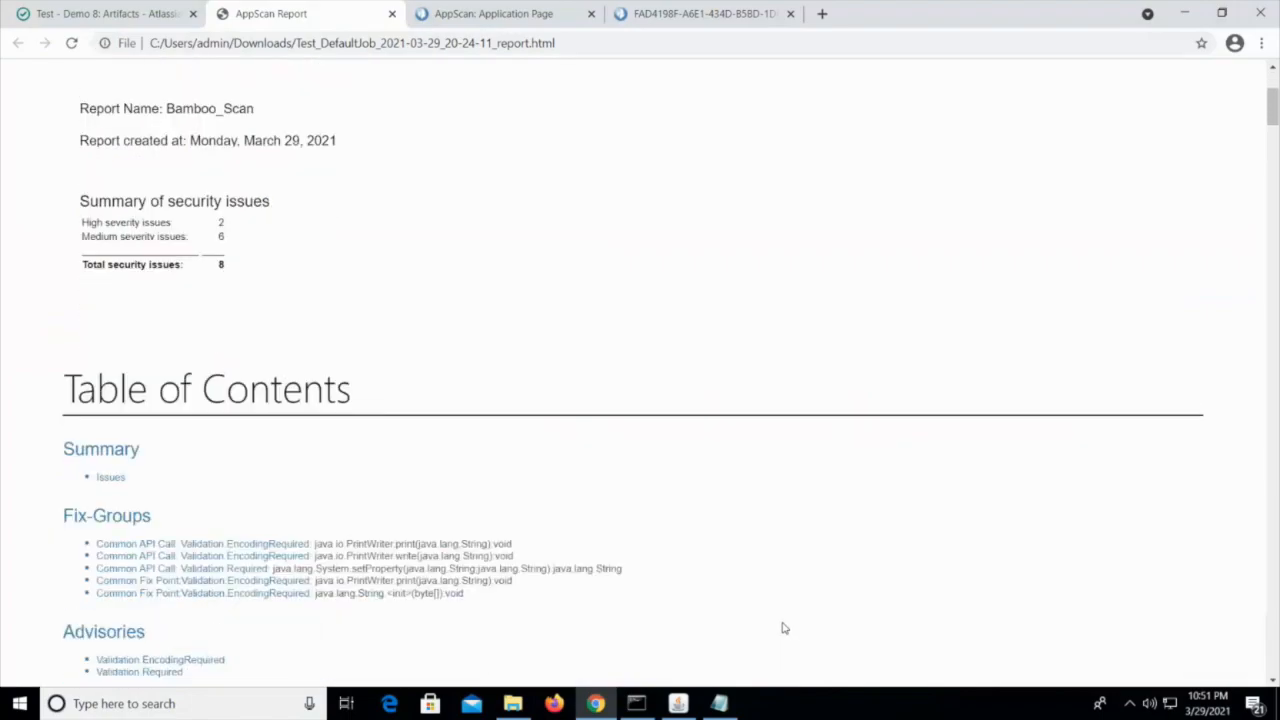
pyautogui.scroll(-4, 784, 628)
pyautogui.scroll(5, 784, 628)
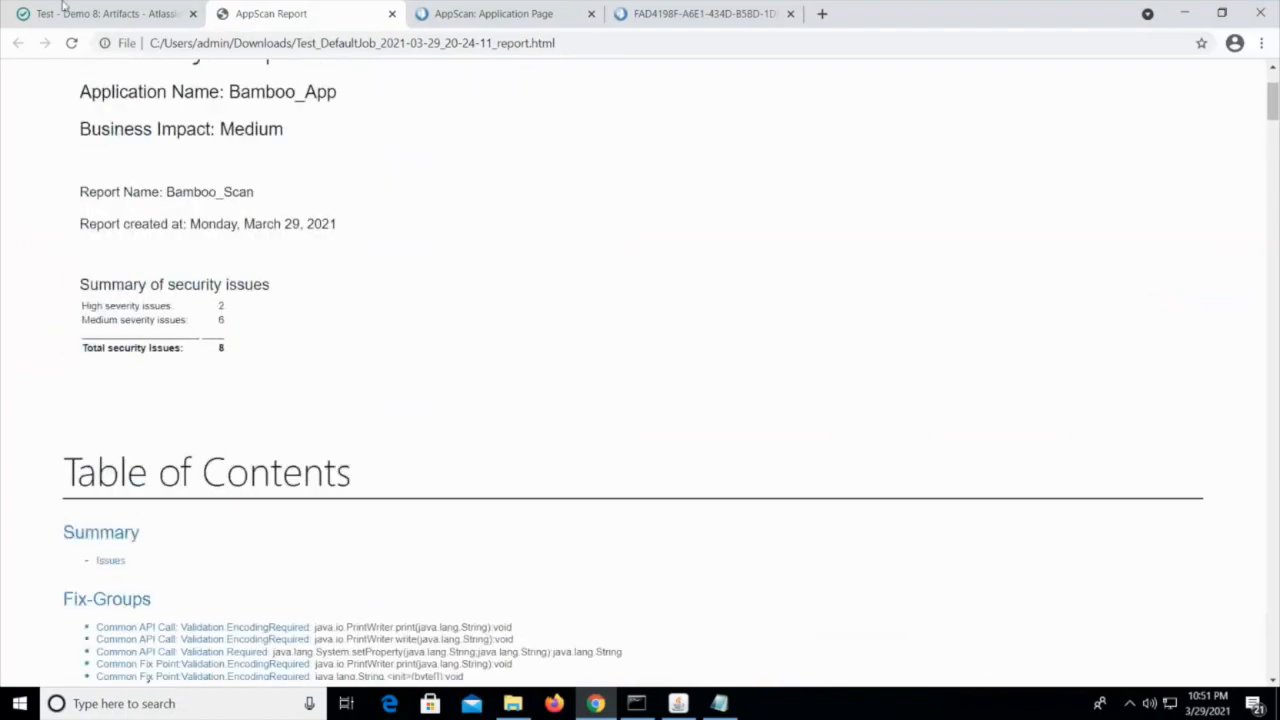
# Return to Bamboo, check the artifacts of running build #9, and go back to build #8's artifacts
pyautogui.click(64, 9)
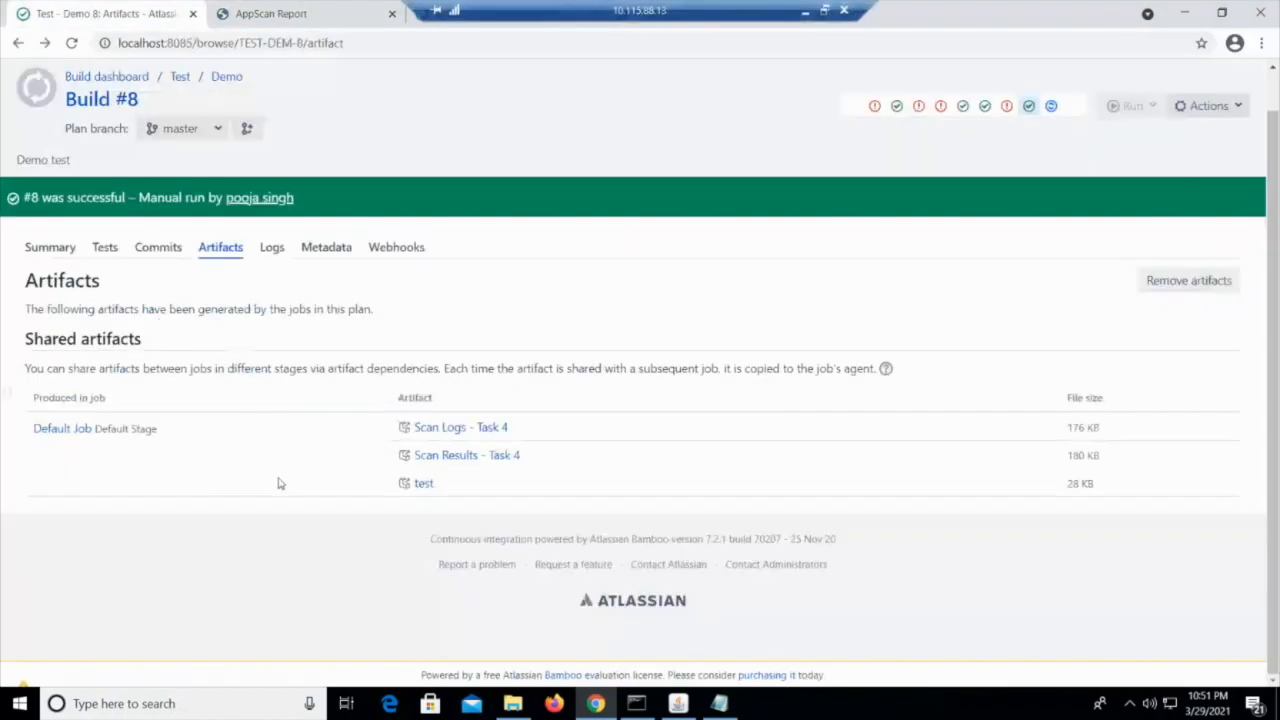
pyautogui.scroll(1, 766, 400)
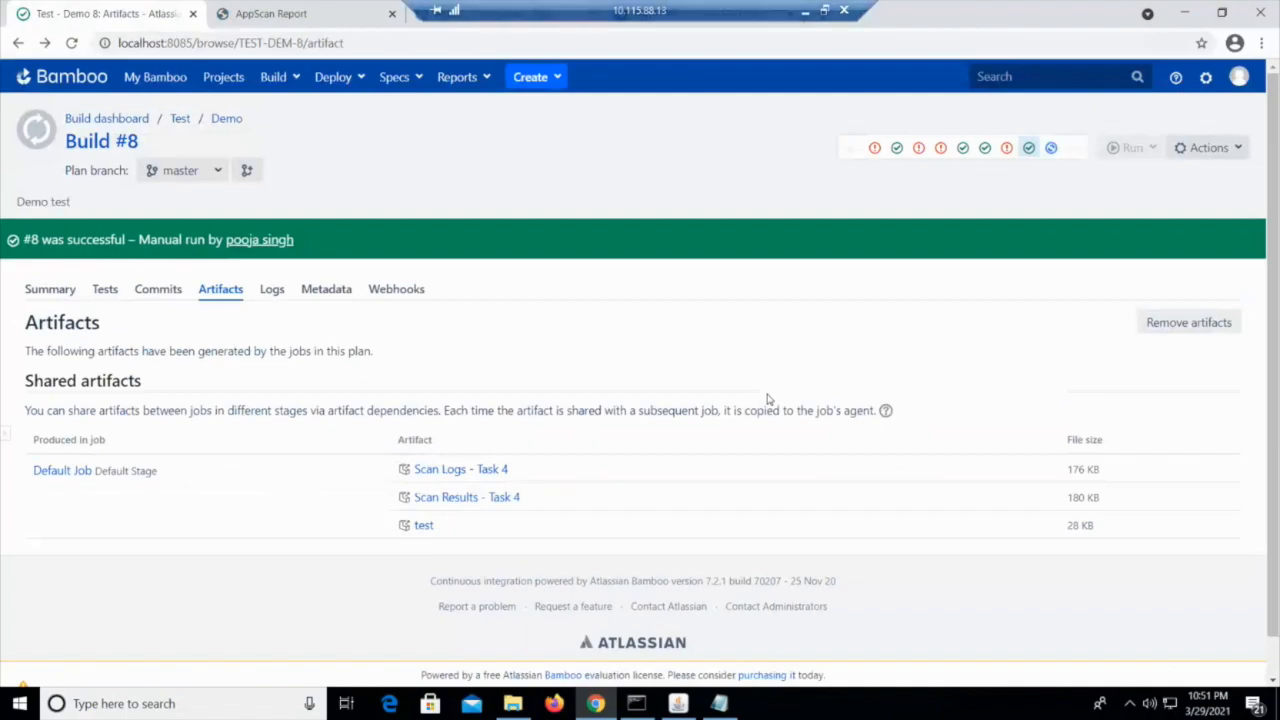
pyautogui.click(1051, 148)
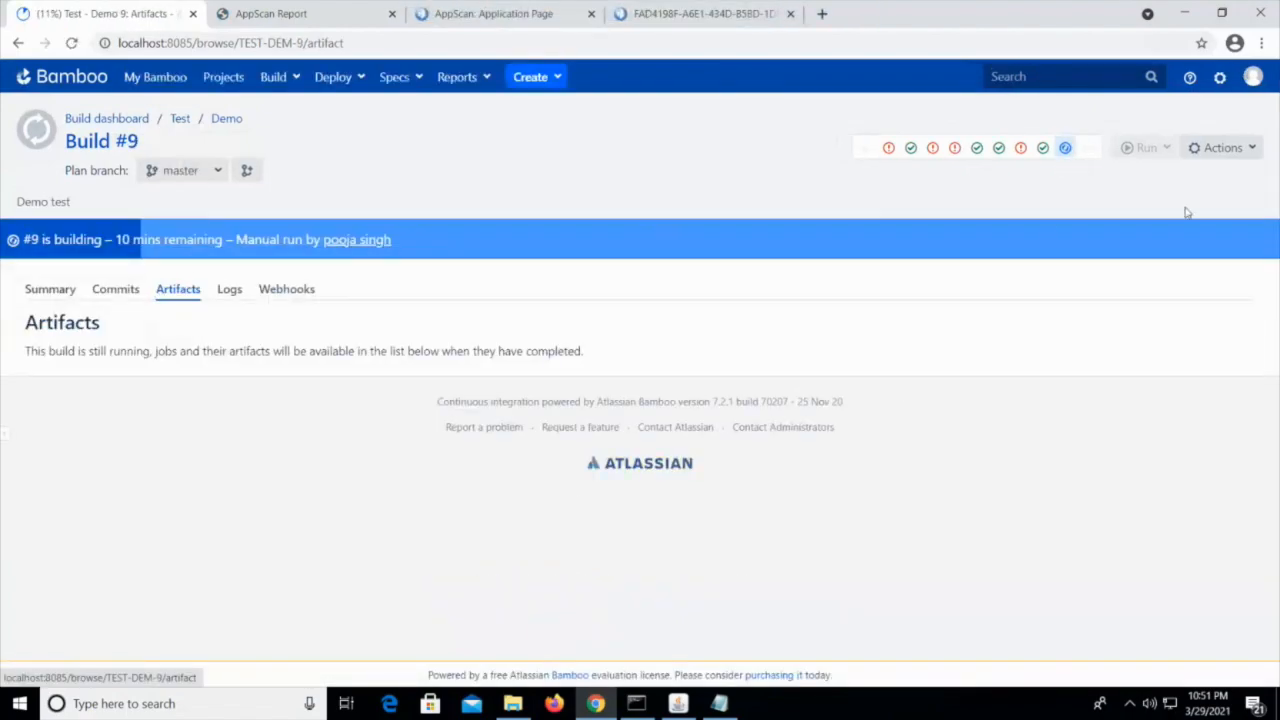
pyautogui.click(1043, 148)
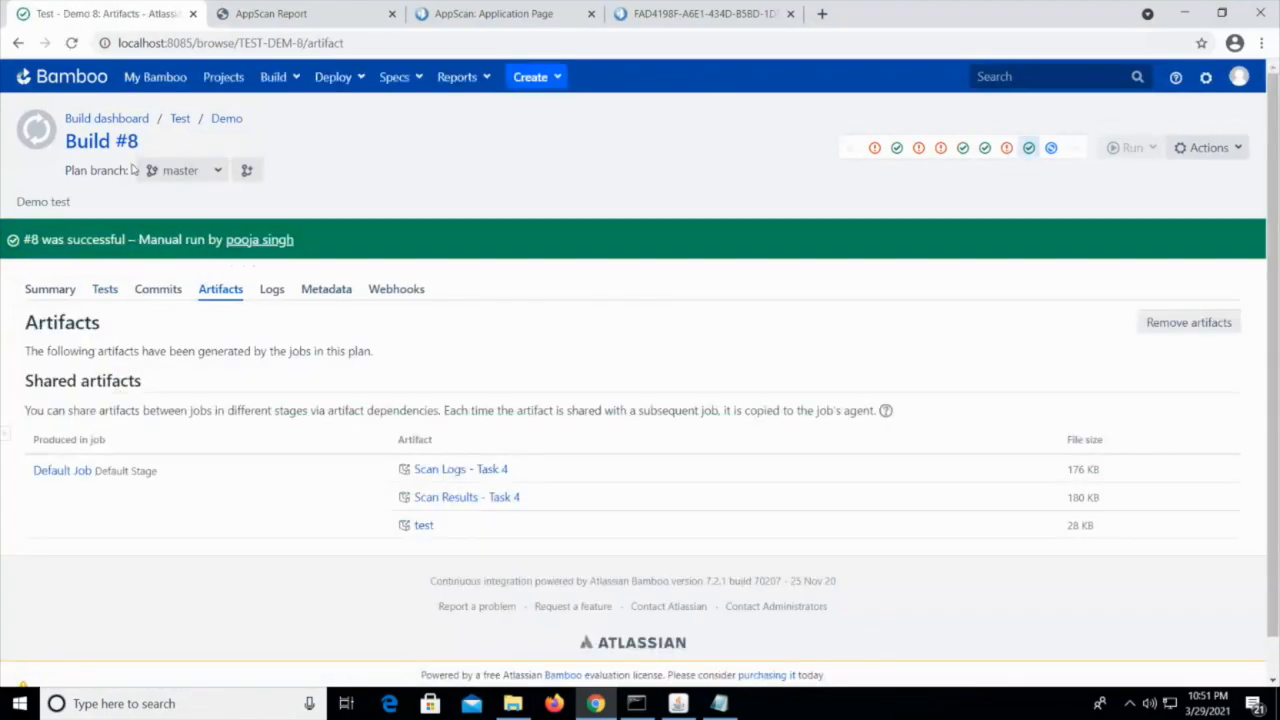
# Open the AppScan Security Scan task in the Demo plan's Default Job and enable Configure Build Failure Criteria to view its options
pyautogui.click(224, 120)
pyautogui.click(1244, 149)
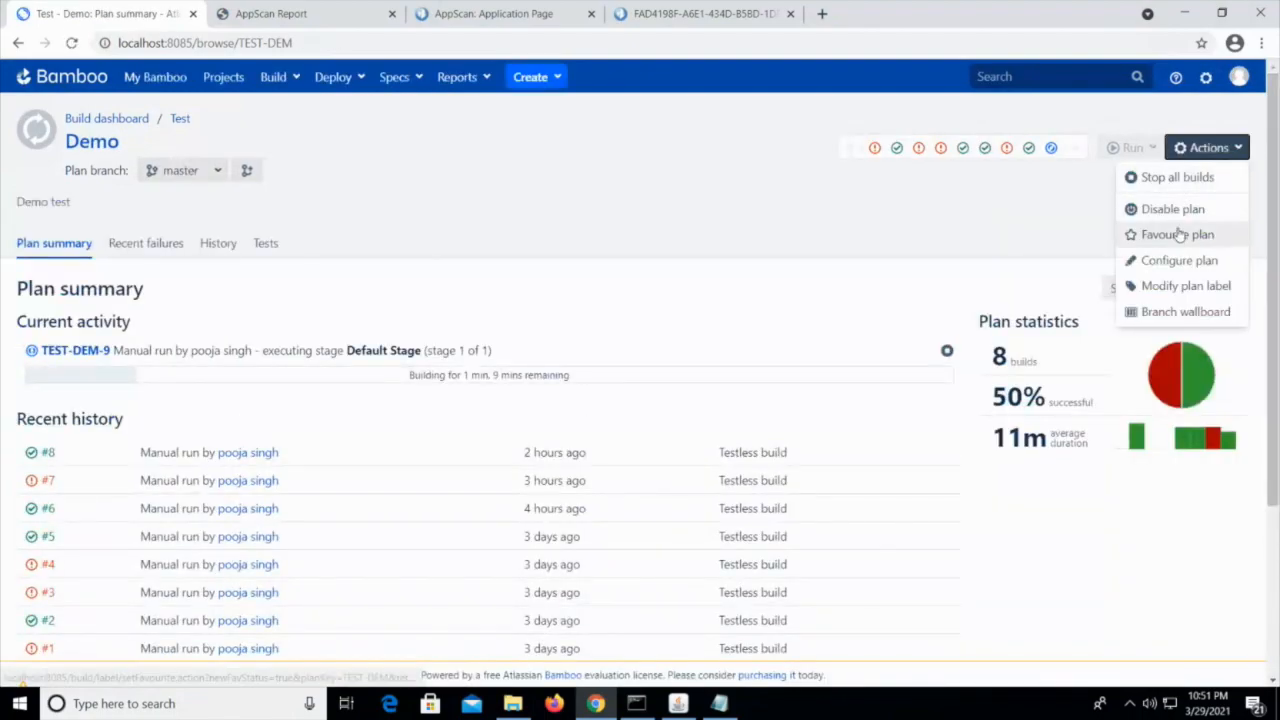
pyautogui.click(1168, 262)
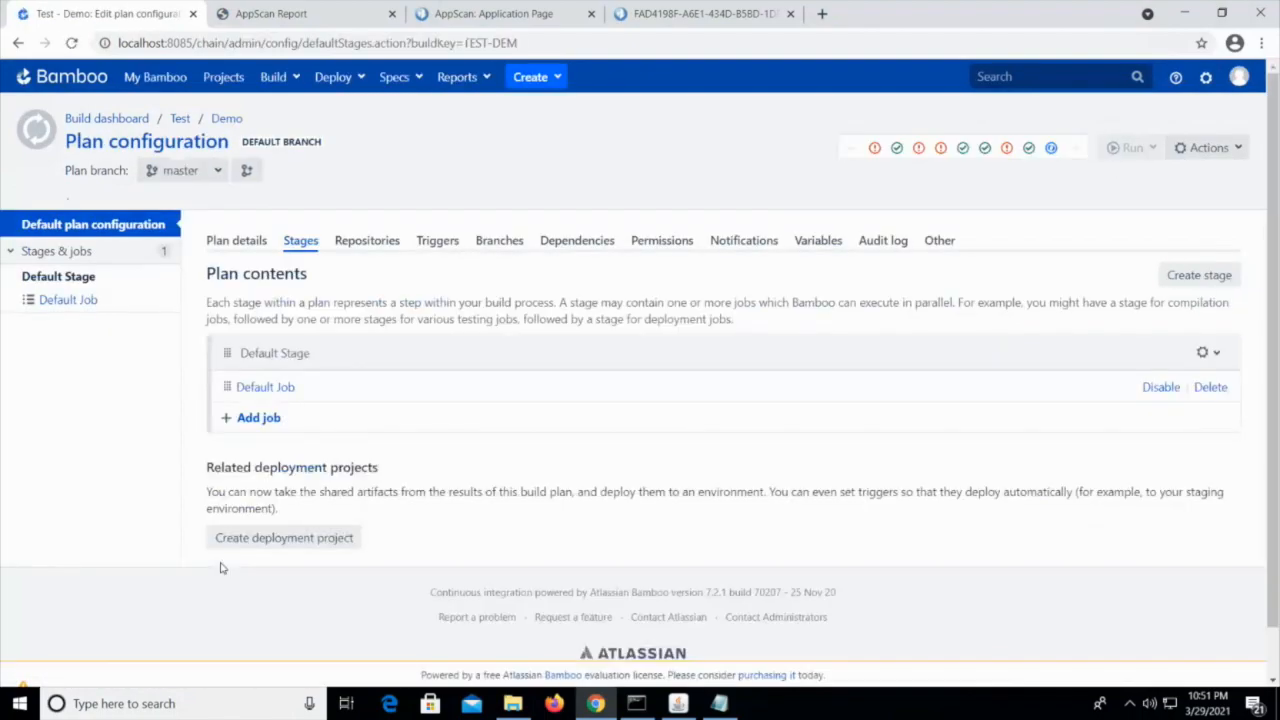
pyautogui.click(266, 395)
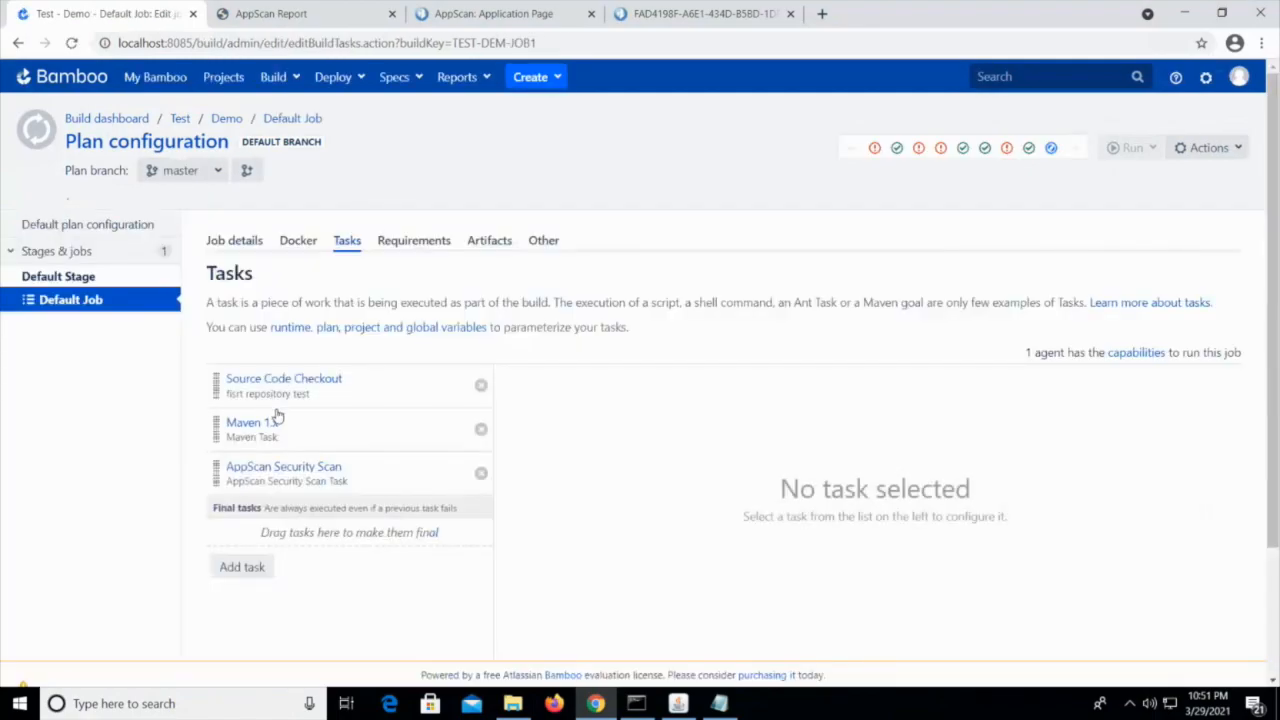
pyautogui.click(305, 468)
pyautogui.scroll(-10, 857, 540)
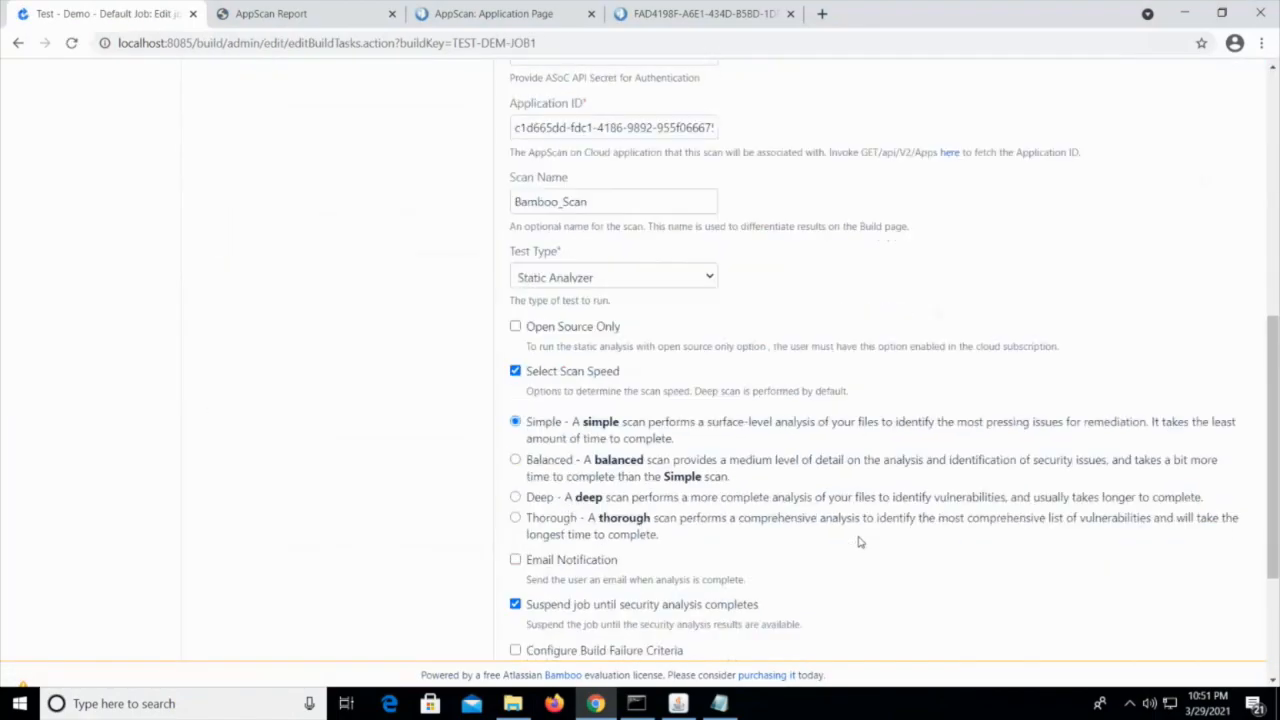
pyautogui.click(516, 424)
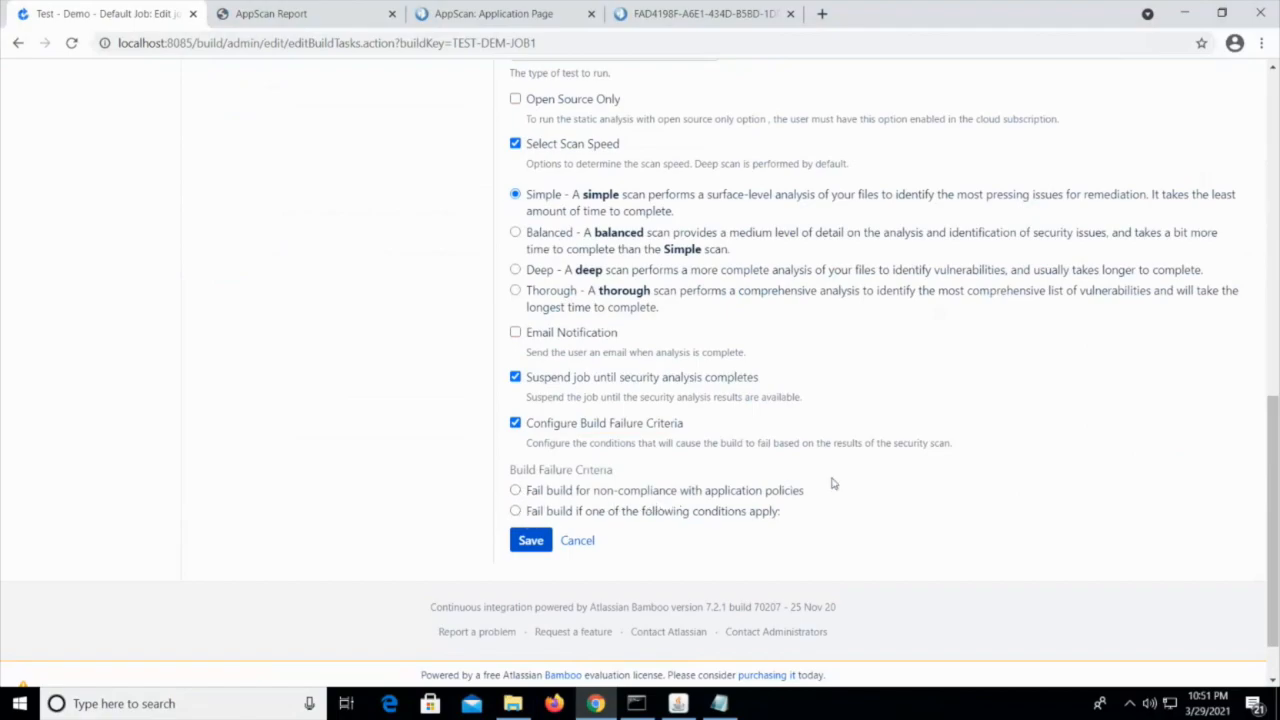
pyautogui.scroll(7, 834, 483)
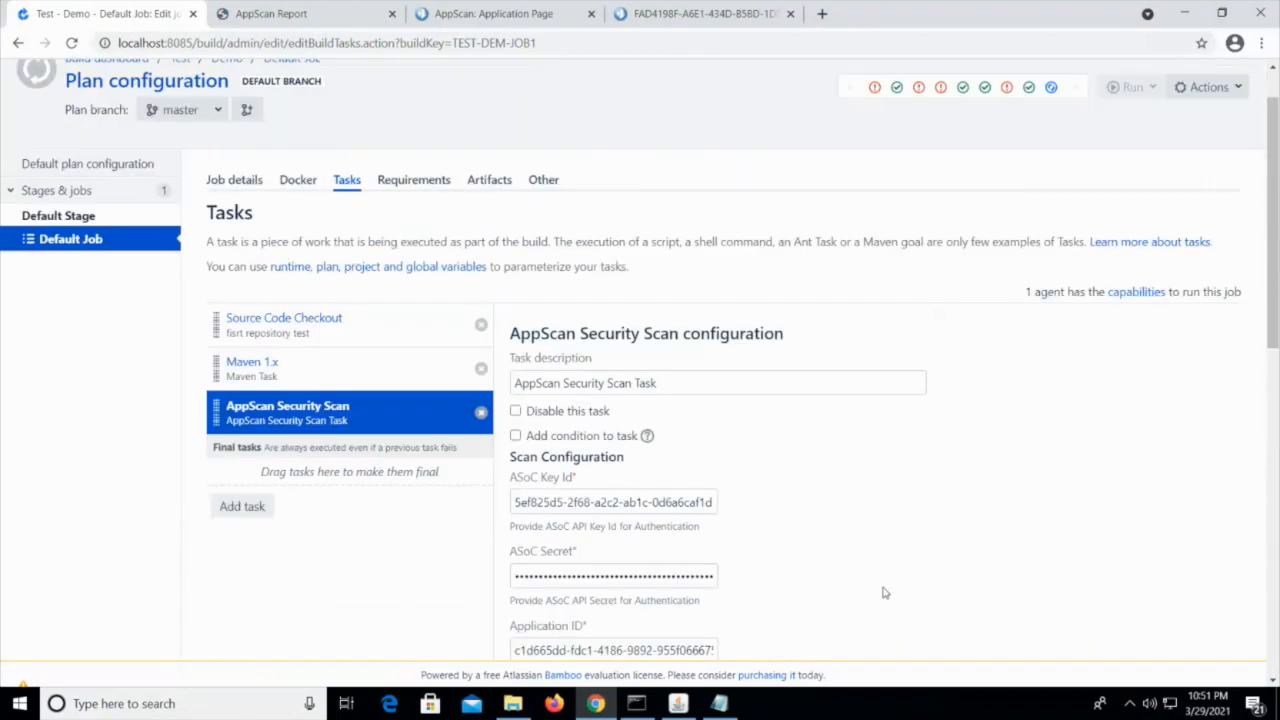
pyautogui.scroll(1, 886, 591)
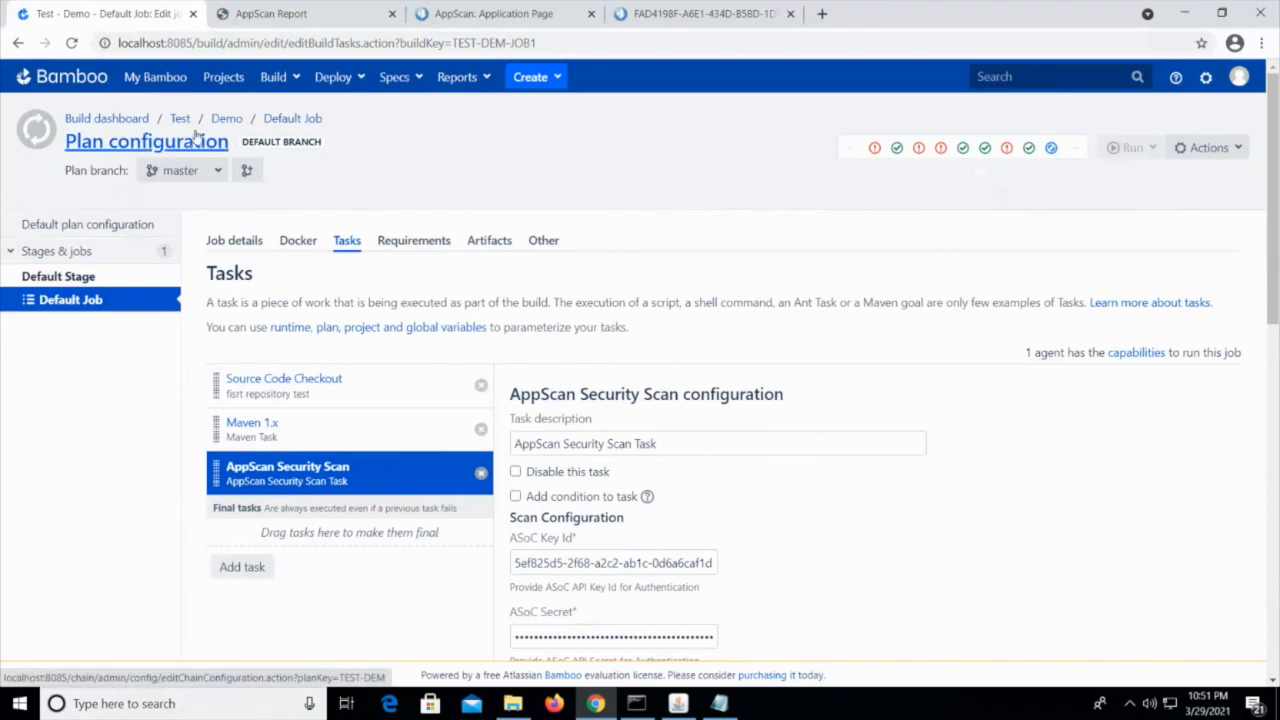
# Open build #1 of the Fail build Criteria plan in the Test project and look through its Default Job log
pyautogui.click(215, 119)
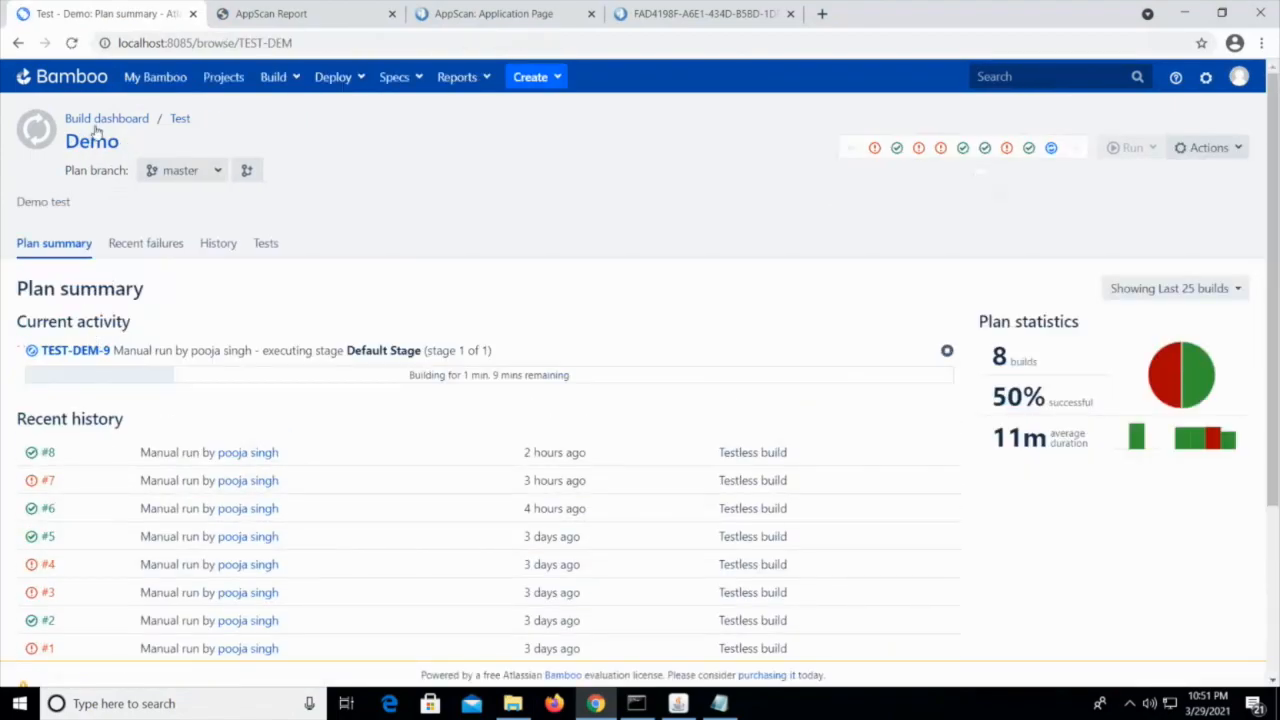
pyautogui.click(180, 118)
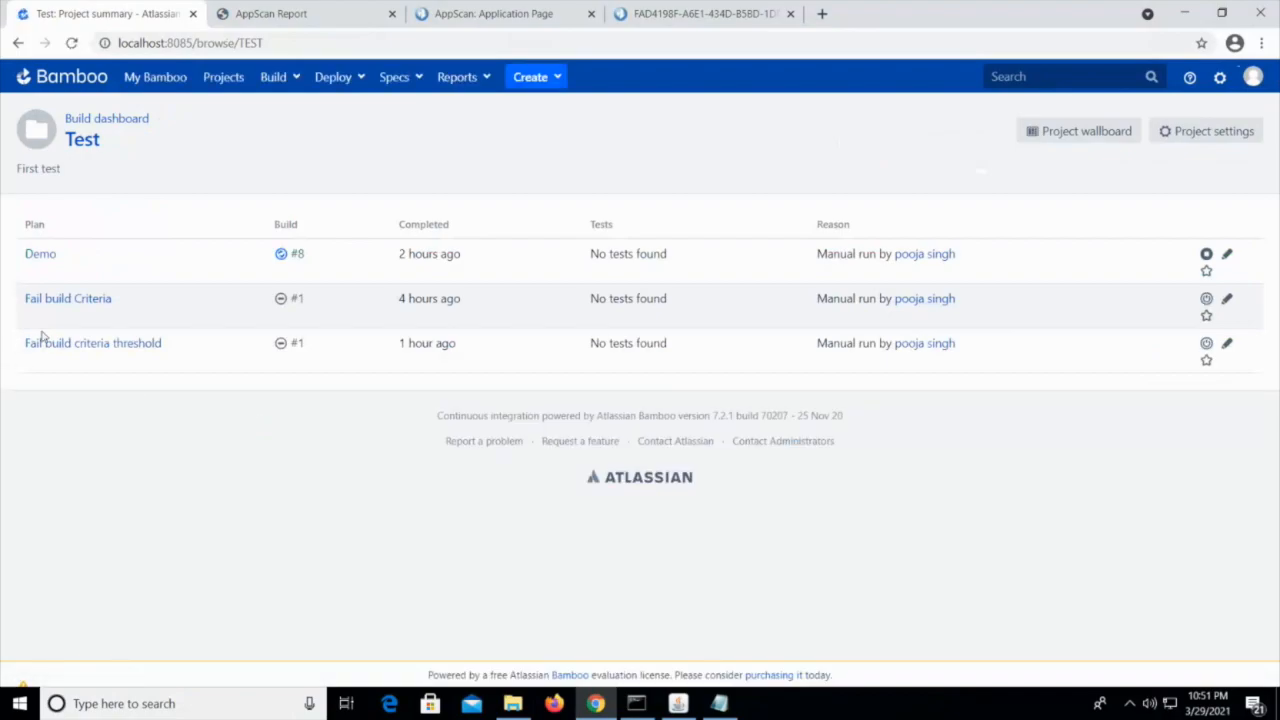
pyautogui.click(89, 302)
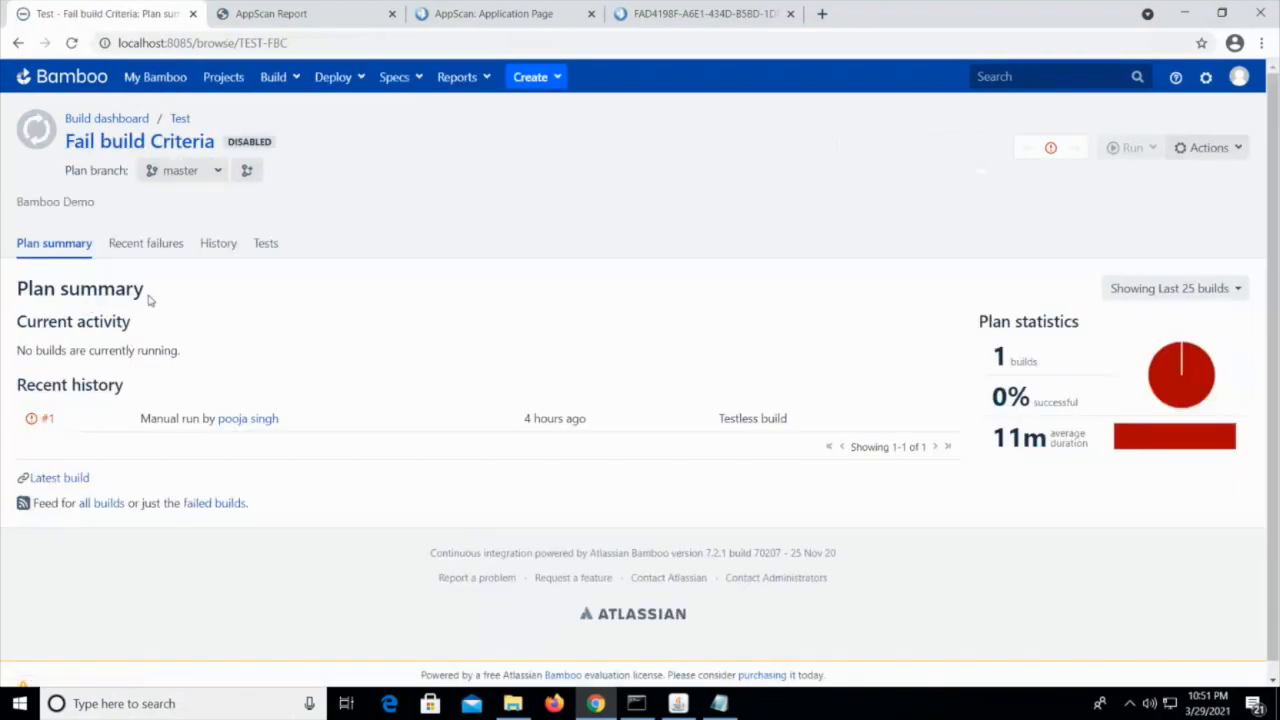
pyautogui.click(46, 421)
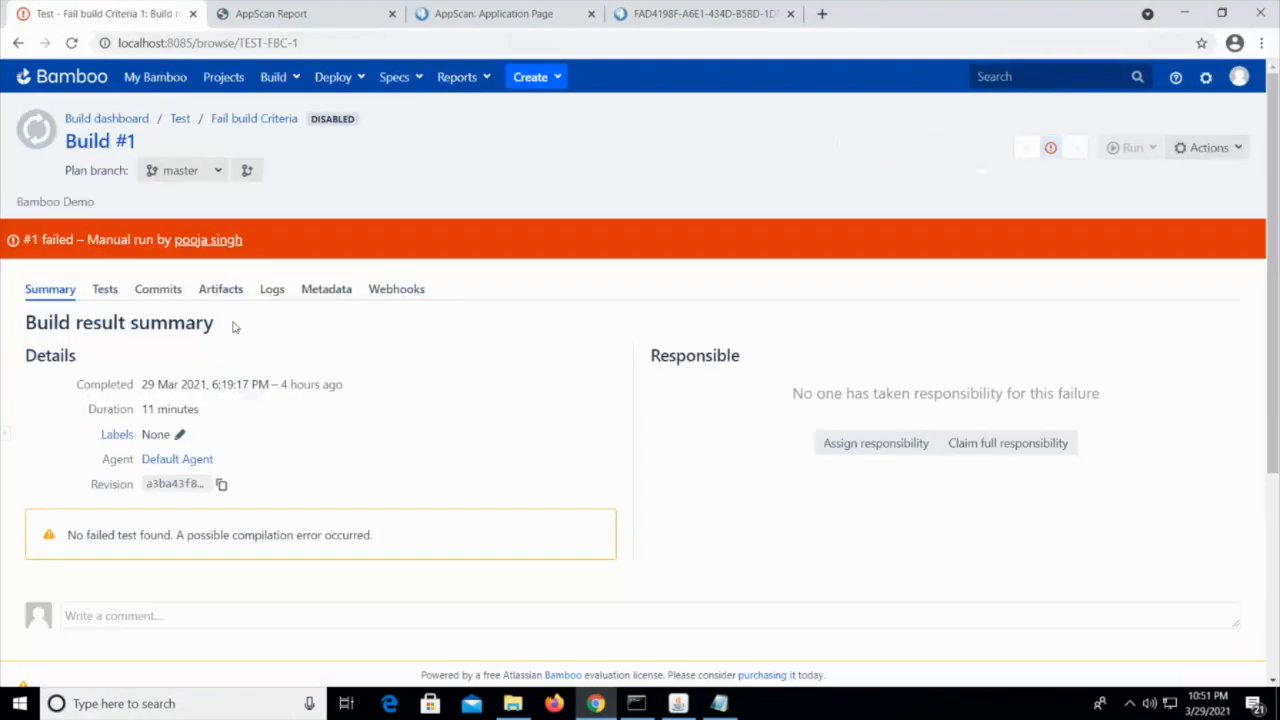
pyautogui.click(263, 293)
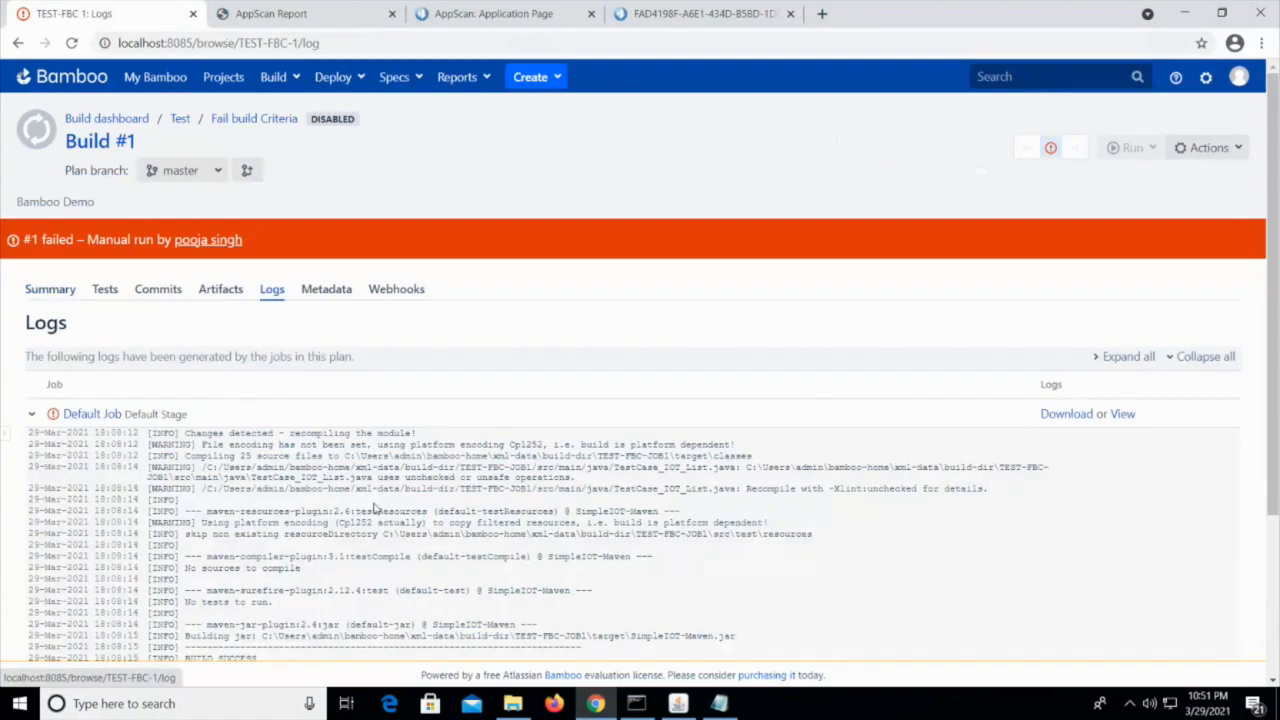
pyautogui.scroll(-2, 375, 508)
pyautogui.scroll(2, 284, 318)
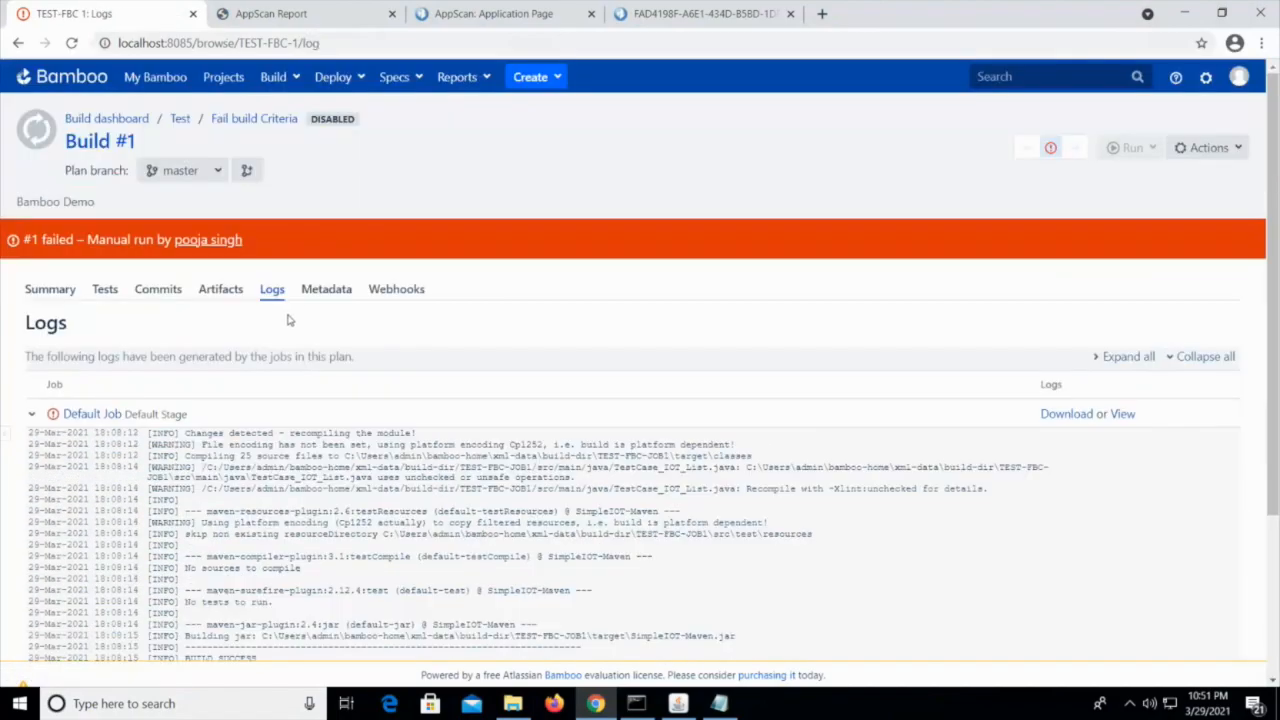
# Open the Fail build Criteria plan's AppScan Security Scan task configuration and examine its selected build failure criterion
pyautogui.click(1200, 148)
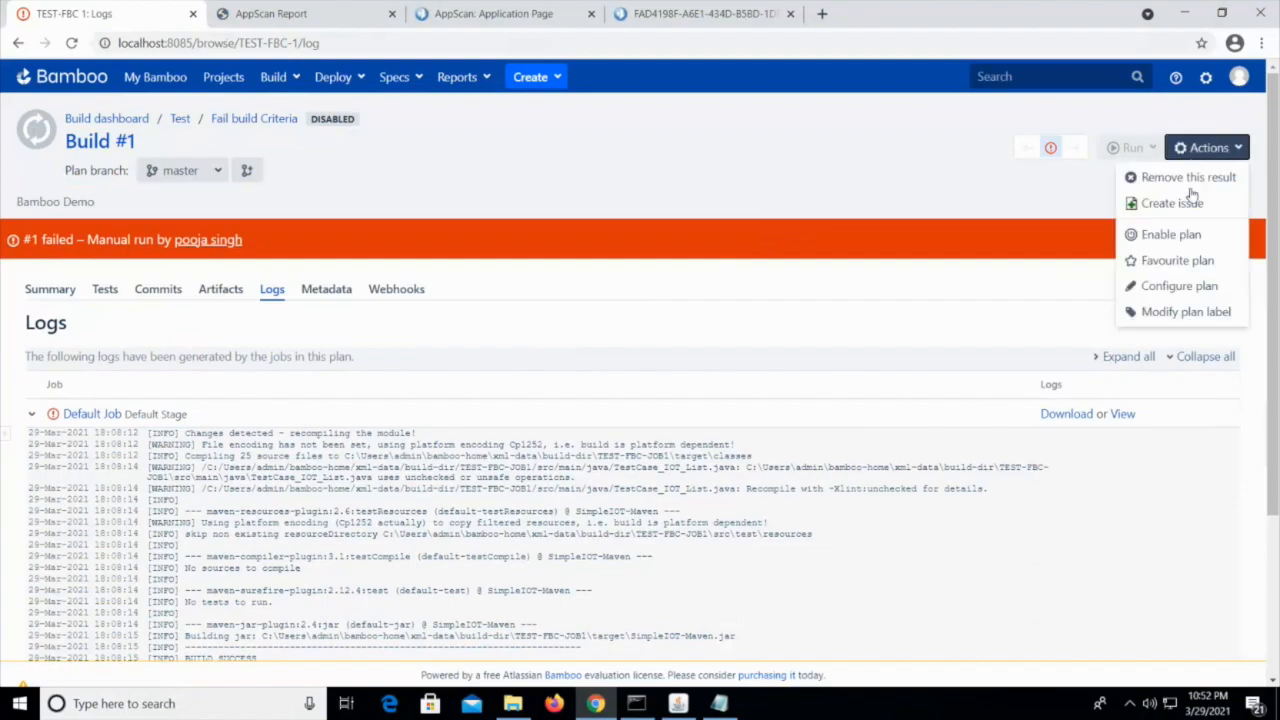
pyautogui.click(1180, 286)
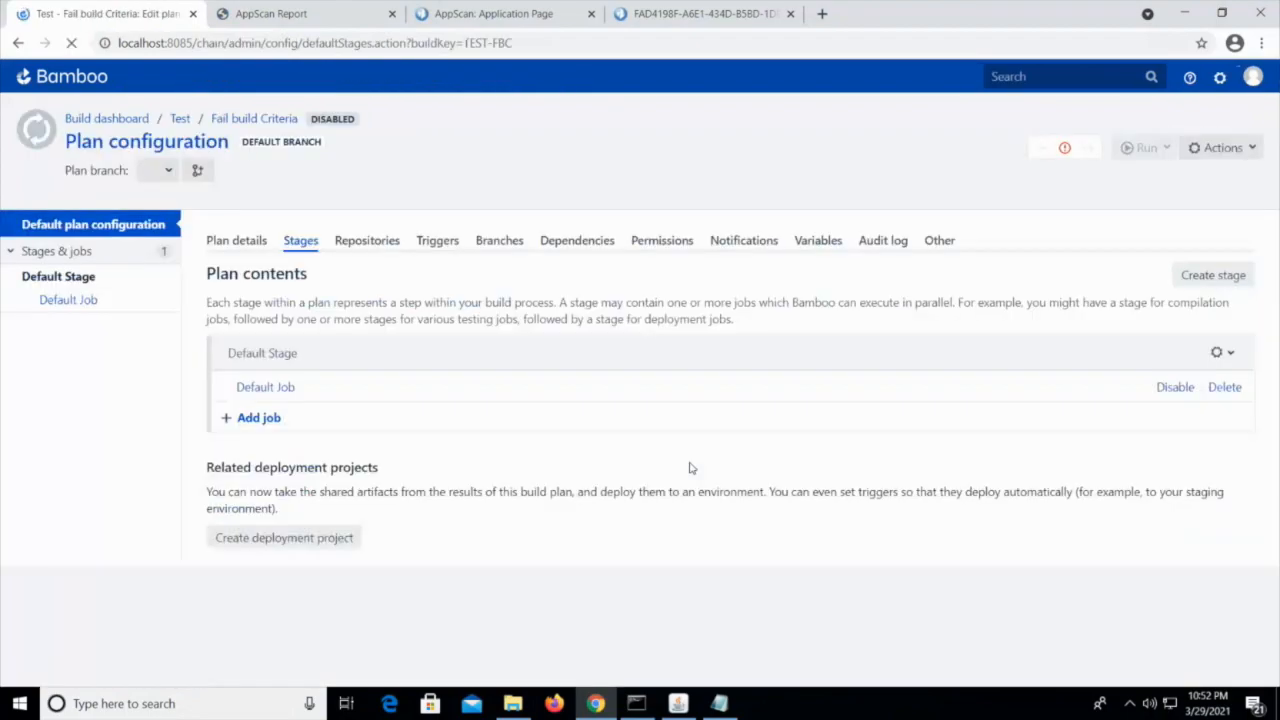
pyautogui.click(265, 388)
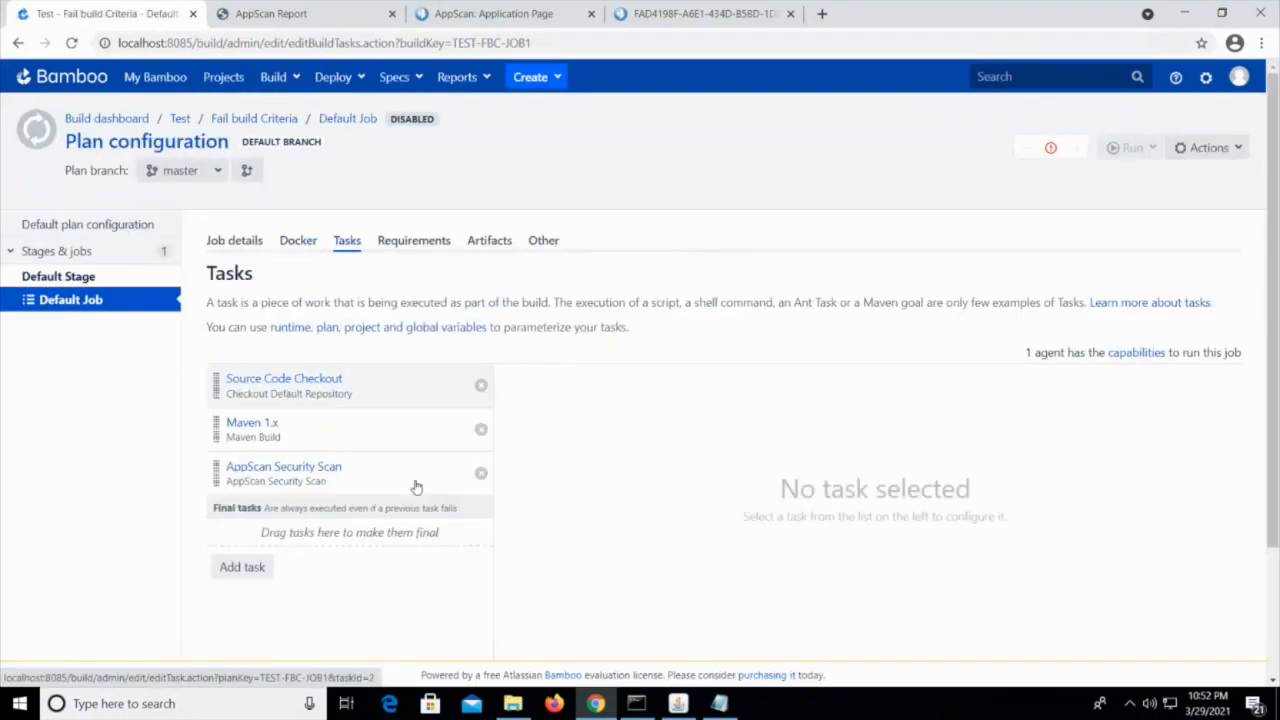
pyautogui.click(363, 480)
pyautogui.scroll(-10, 1024, 560)
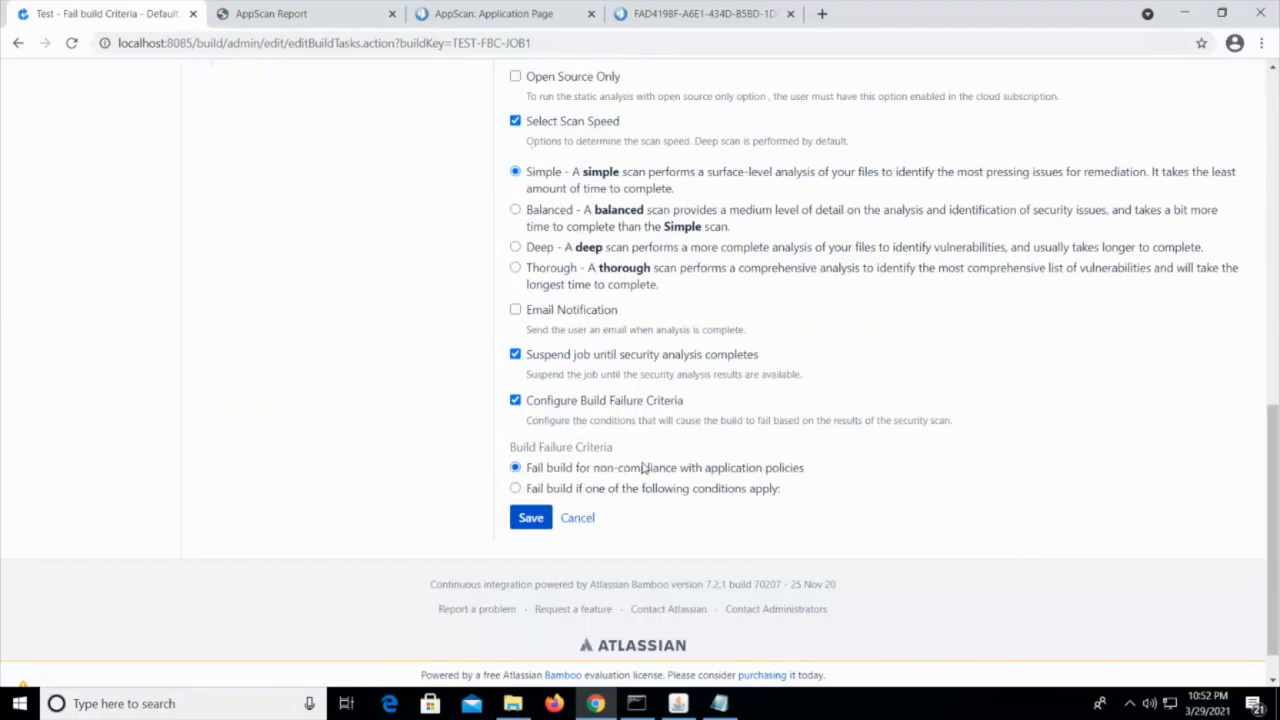
pyautogui.scroll(10, 699, 470)
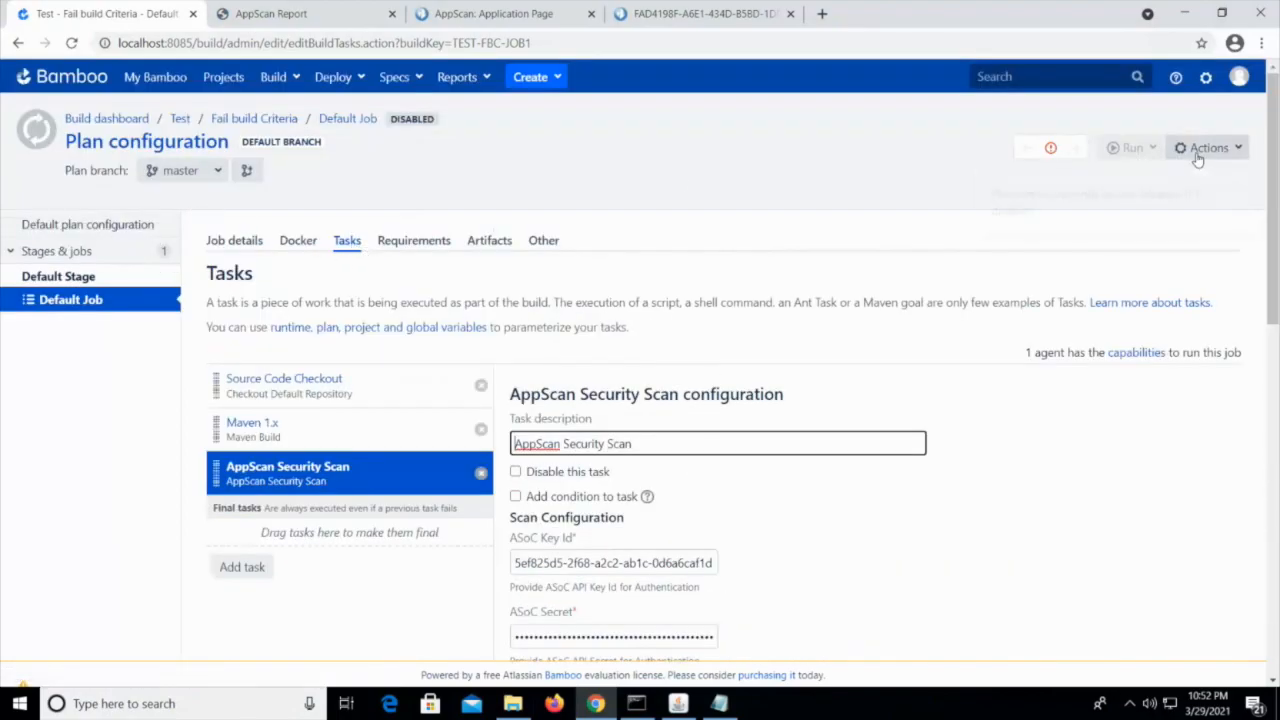
# Reopen the logs of Fail build Criteria build #1 and highlight the scan result message in the last log line
pyautogui.click(1050, 147)
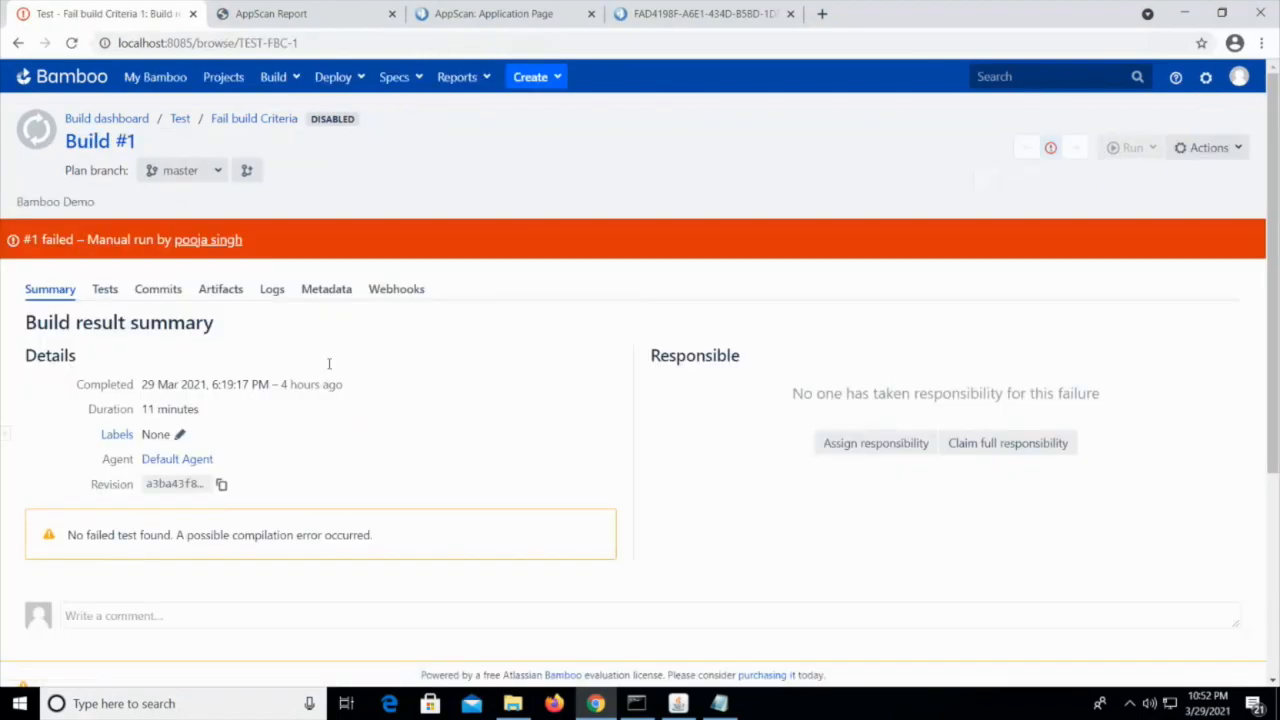
pyautogui.click(268, 291)
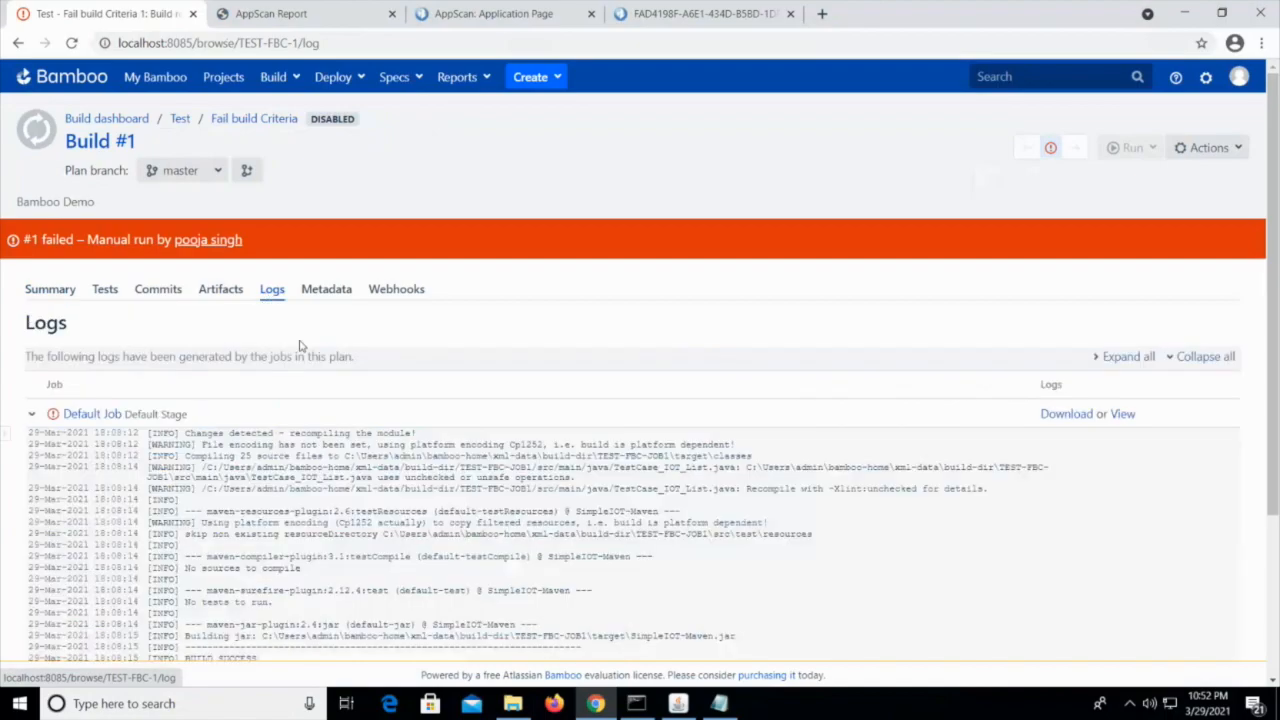
pyautogui.scroll(-3, 388, 516)
pyautogui.moveTo(318, 489); pyautogui.dragTo(907, 490)
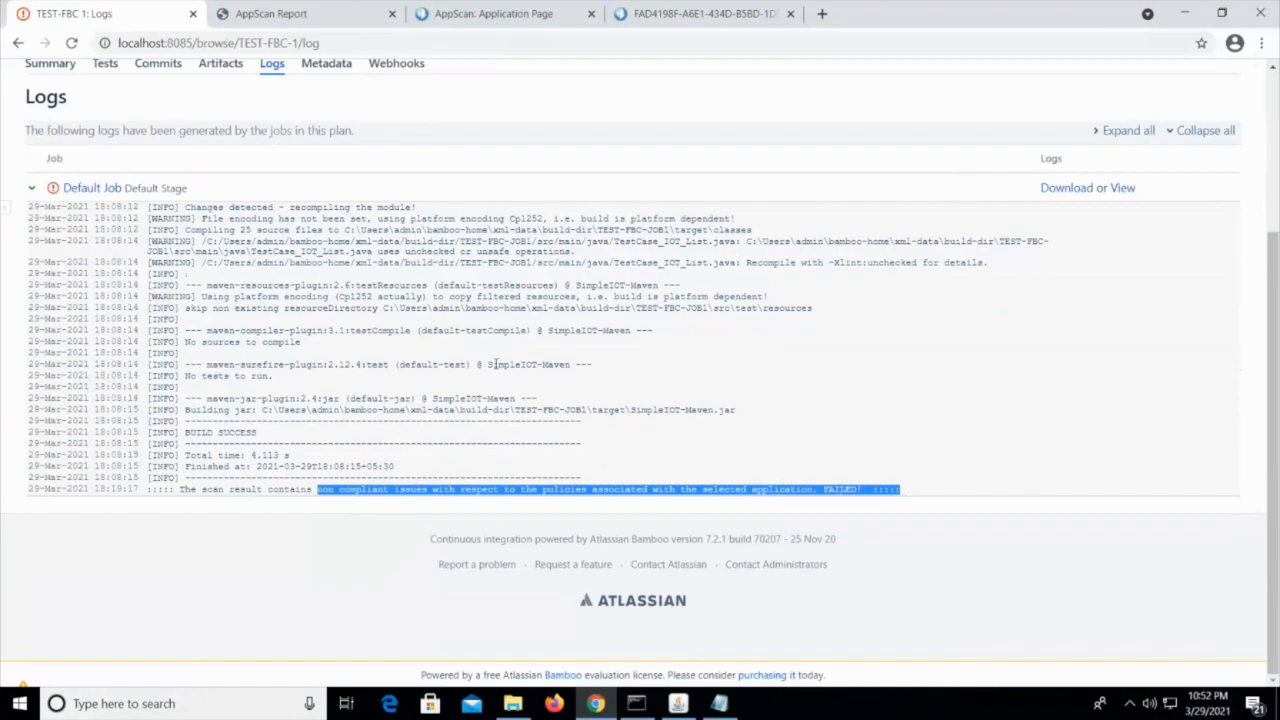
pyautogui.scroll(3, 480, 545)
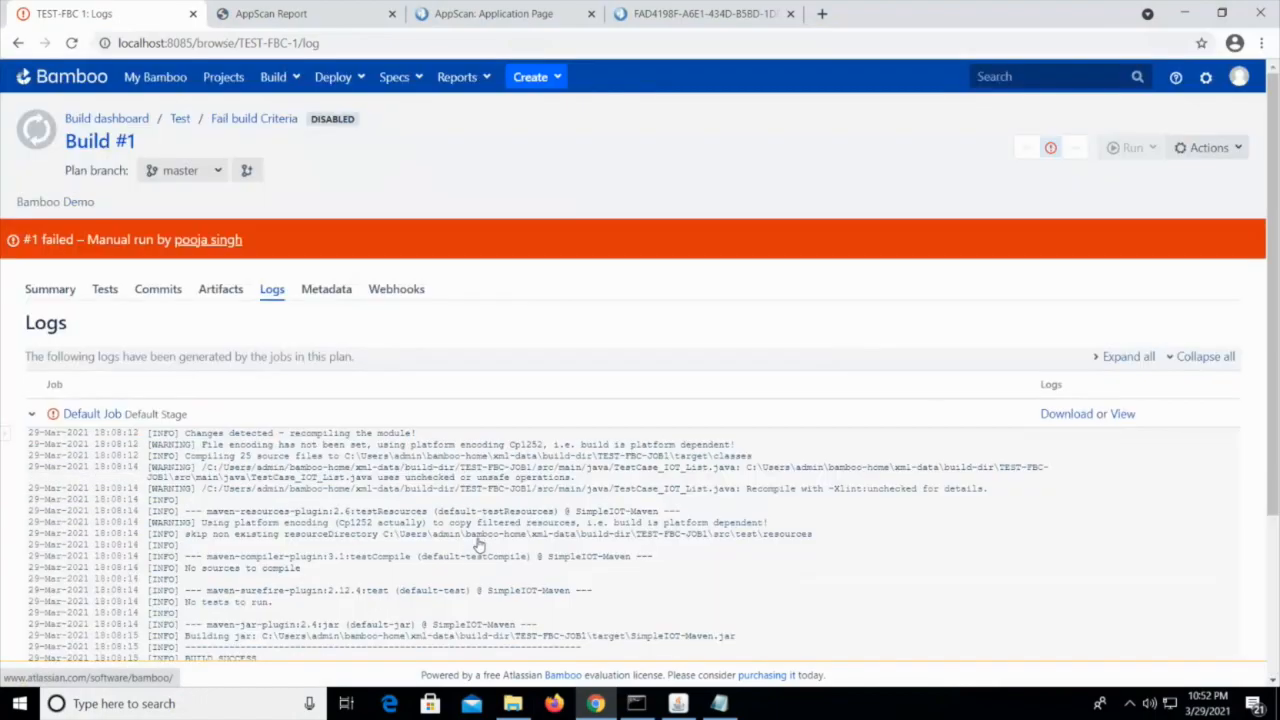
# Open the AppScan Security Scan task in the Fail build criteria threshold plan's Default Job and examine its security issue thresholds
pyautogui.click(181, 119)
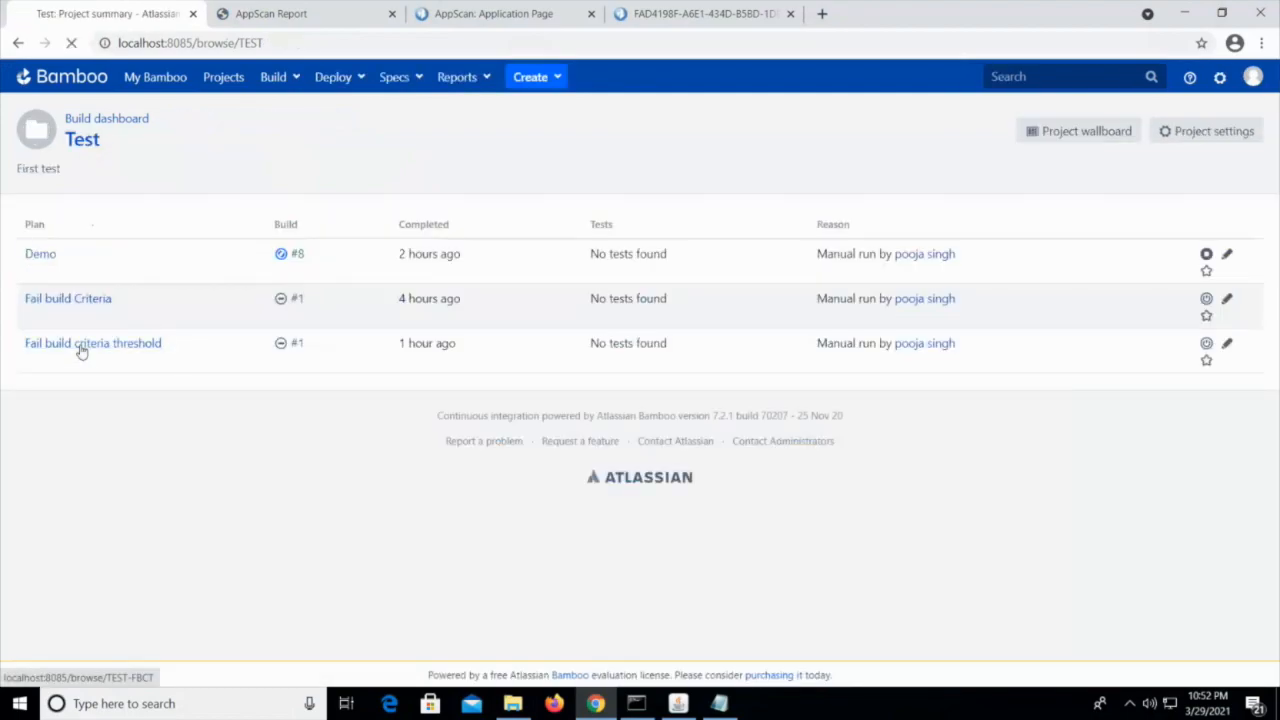
pyautogui.click(82, 346)
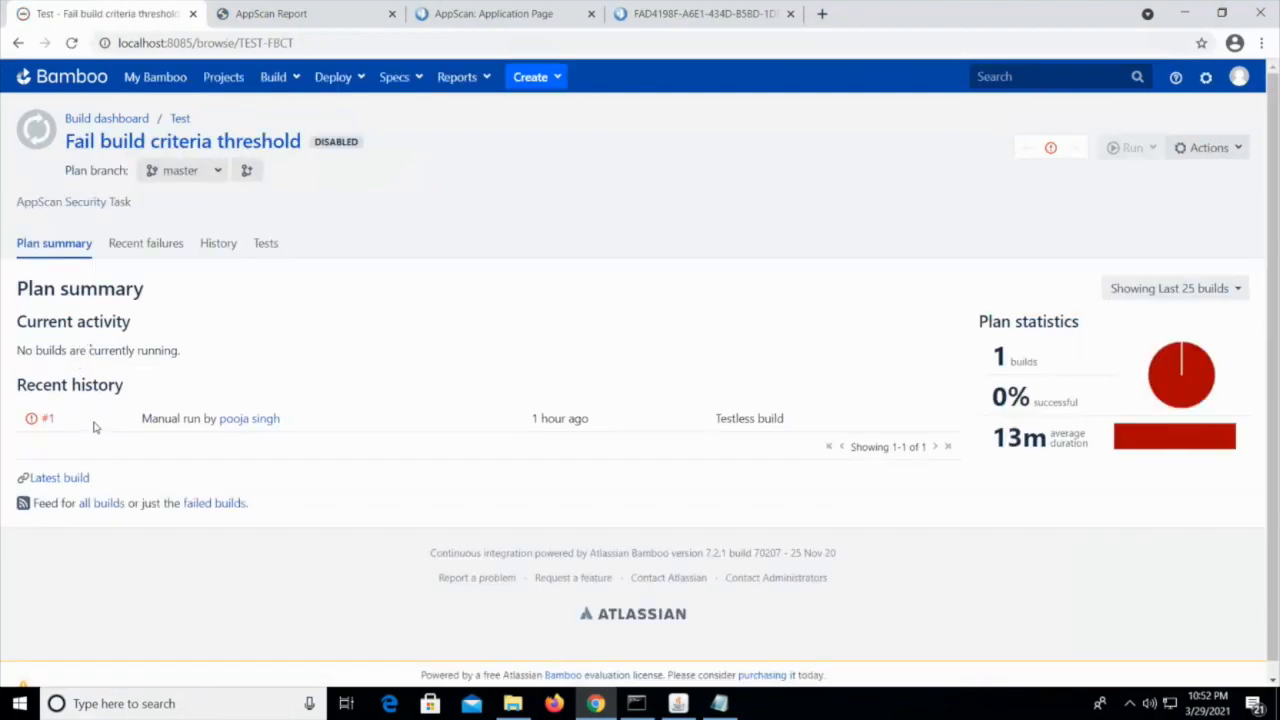
pyautogui.click(1212, 148)
pyautogui.click(1179, 229)
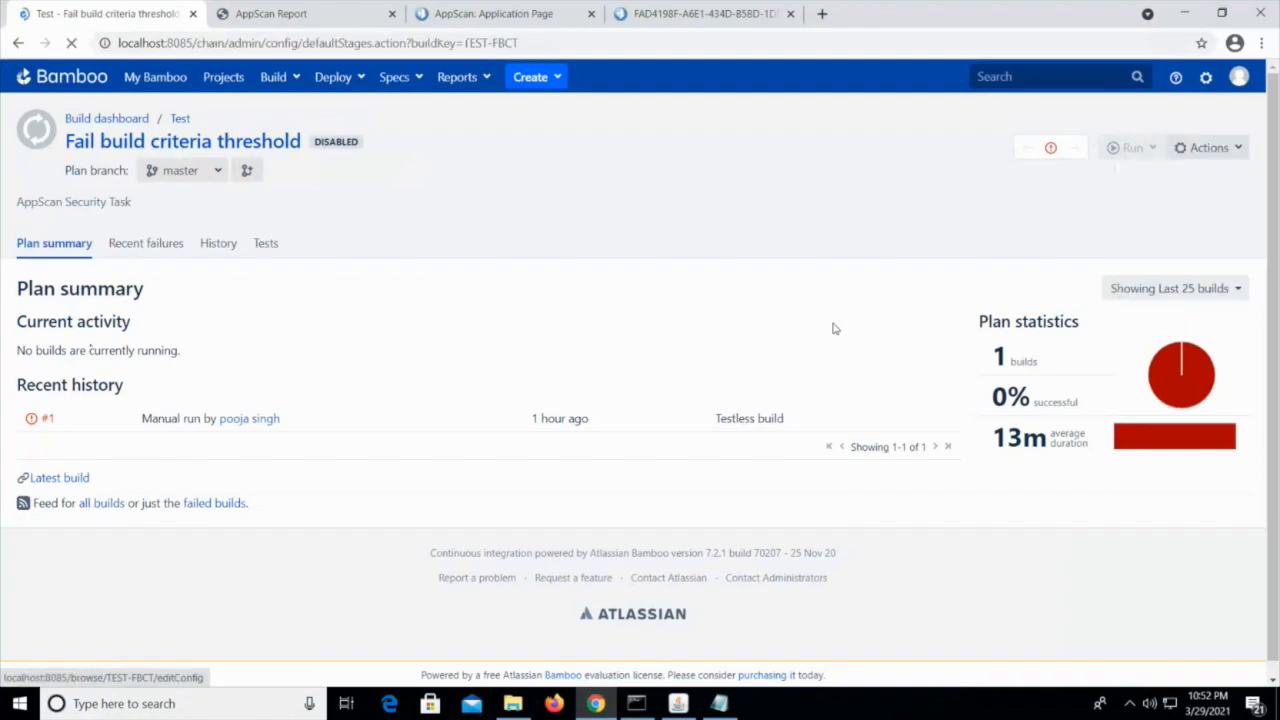
pyautogui.click(249, 391)
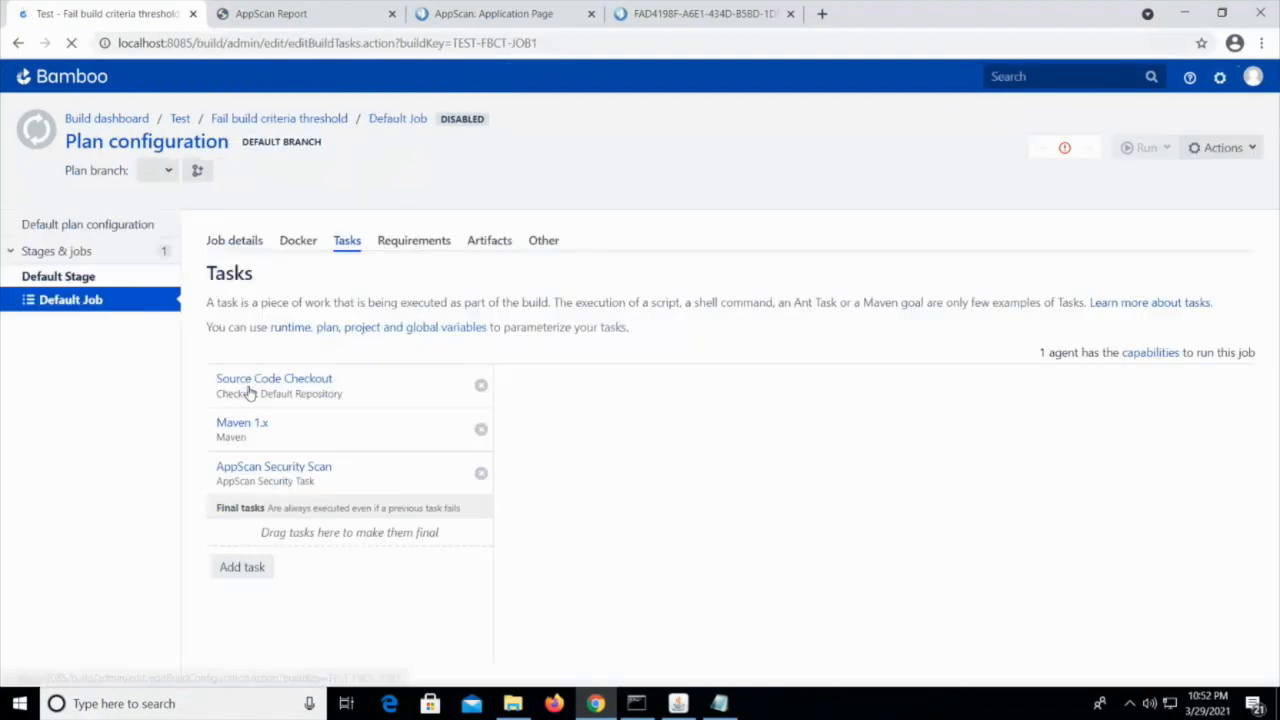
pyautogui.click(292, 470)
pyautogui.scroll(-10, 919, 525)
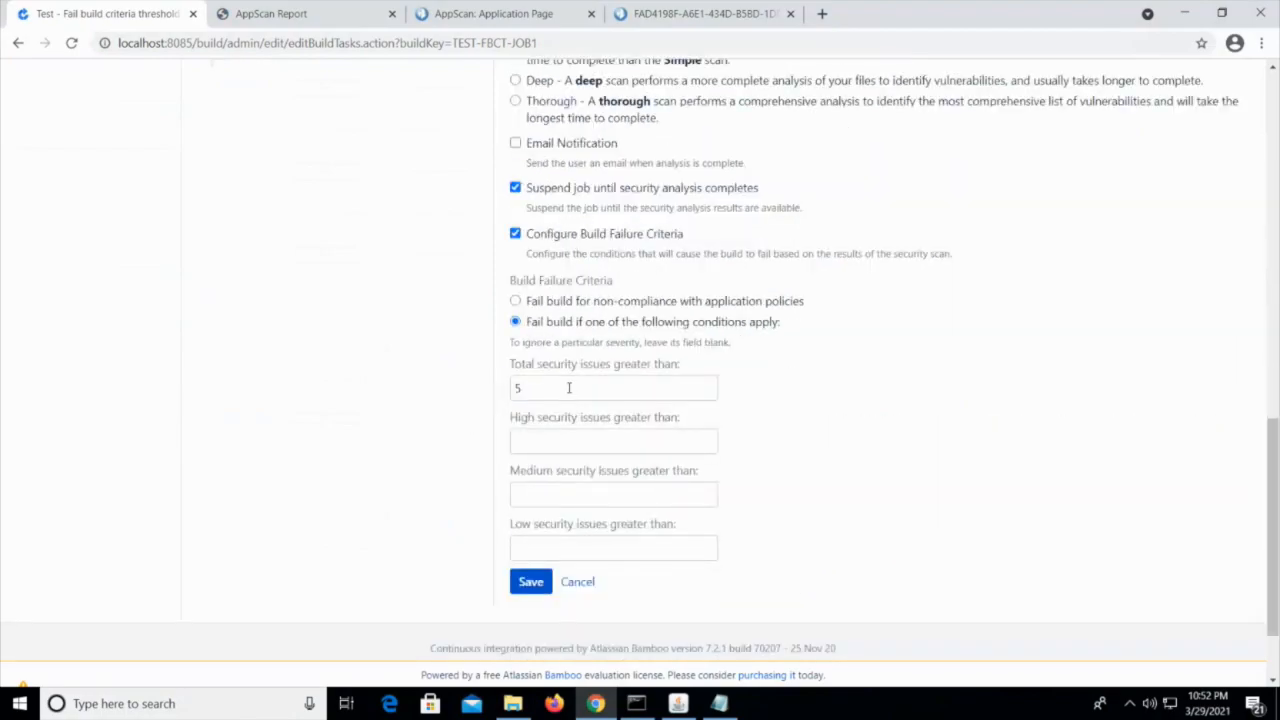
# Highlight the total security issues threshold in the AppScan Security Scan task's build failure criteria
pyautogui.moveTo(542, 367); pyautogui.dragTo(550, 398)
pyautogui.click(541, 390)
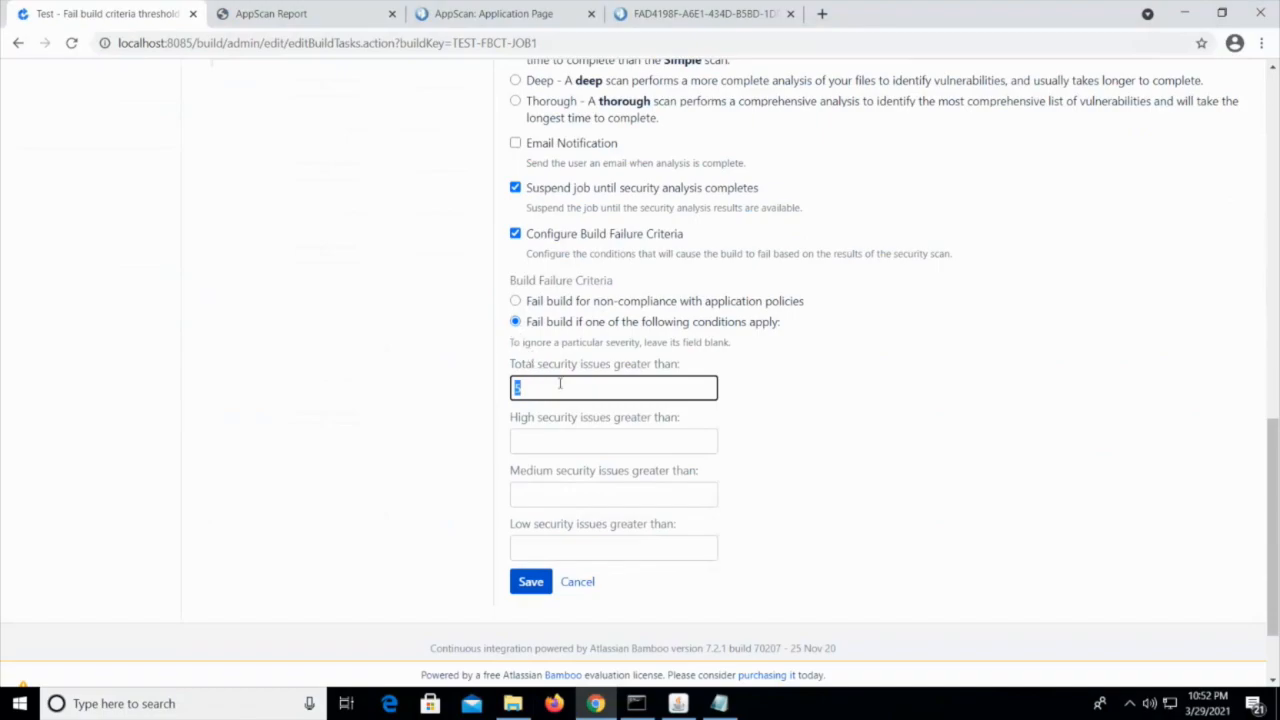
pyautogui.scroll(10, 612, 629)
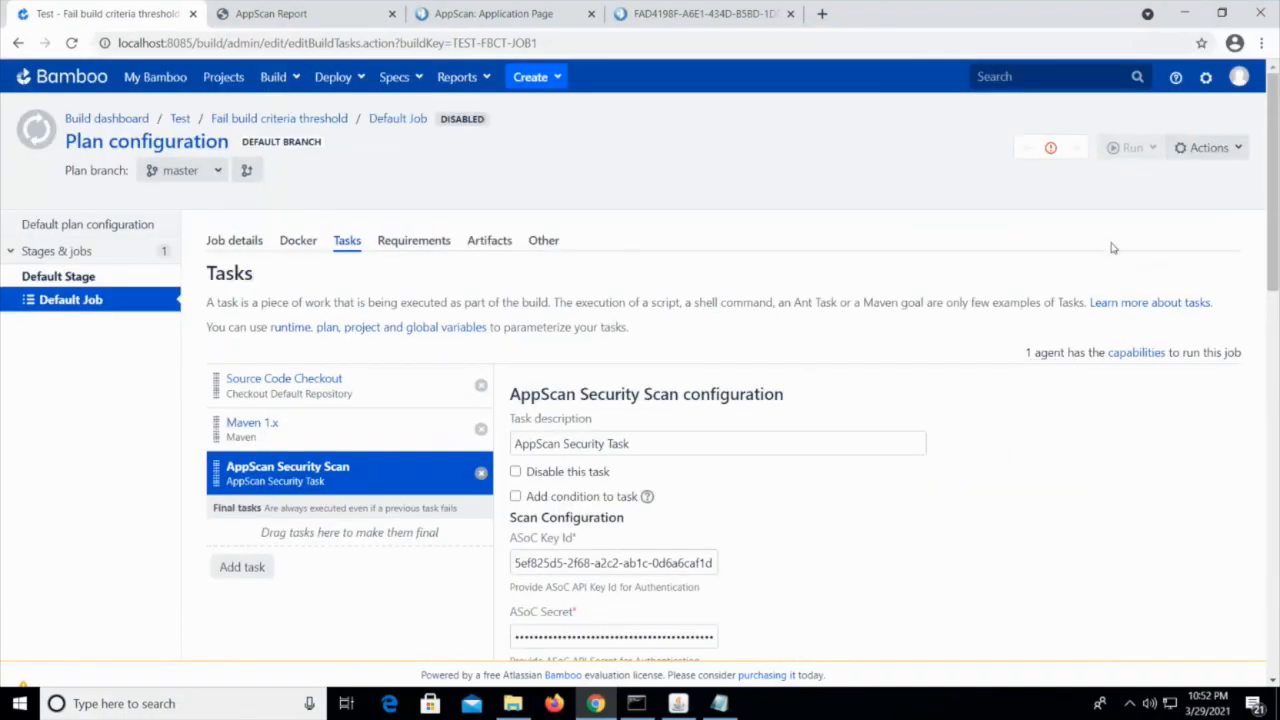
# Open the logs of build #1 of the Fail build criteria threshold plan and examine the scan result message in the last line
pyautogui.click(1050, 148)
pyautogui.click(1030, 195)
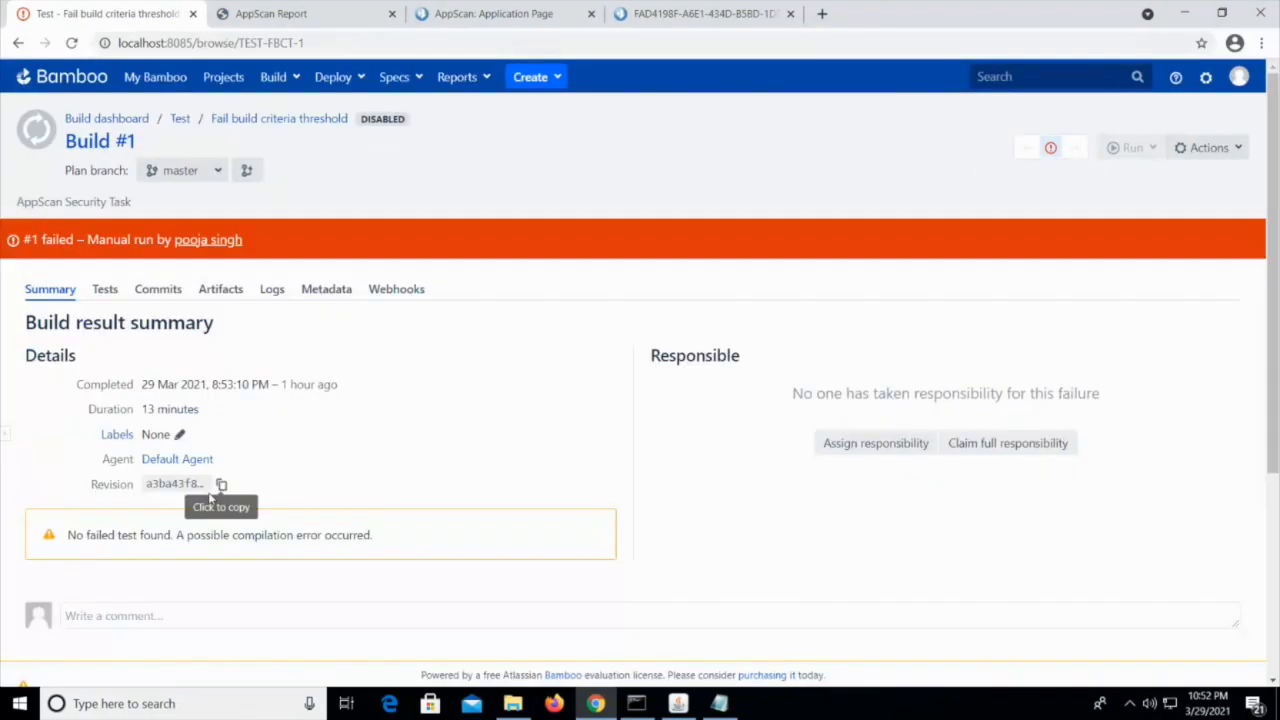
pyautogui.click(272, 292)
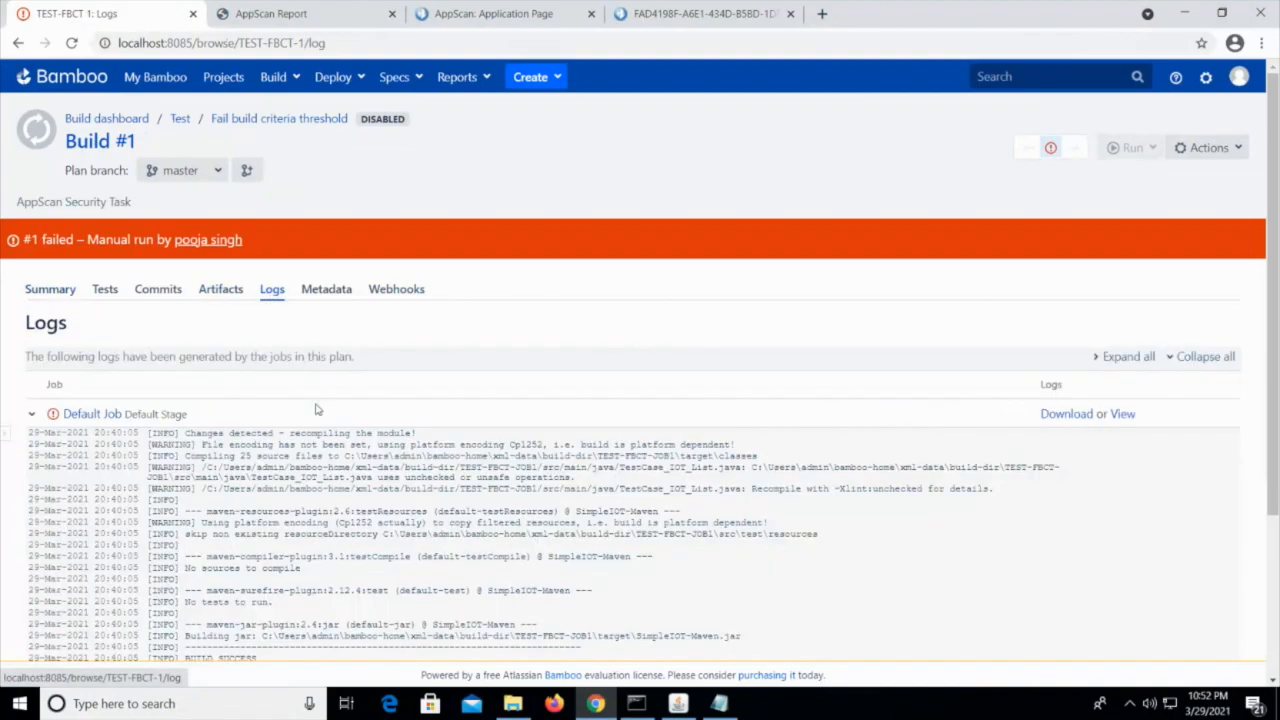
pyautogui.scroll(-3, 411, 605)
pyautogui.moveTo(202, 490); pyautogui.dragTo(633, 502)
pyautogui.click(641, 497)
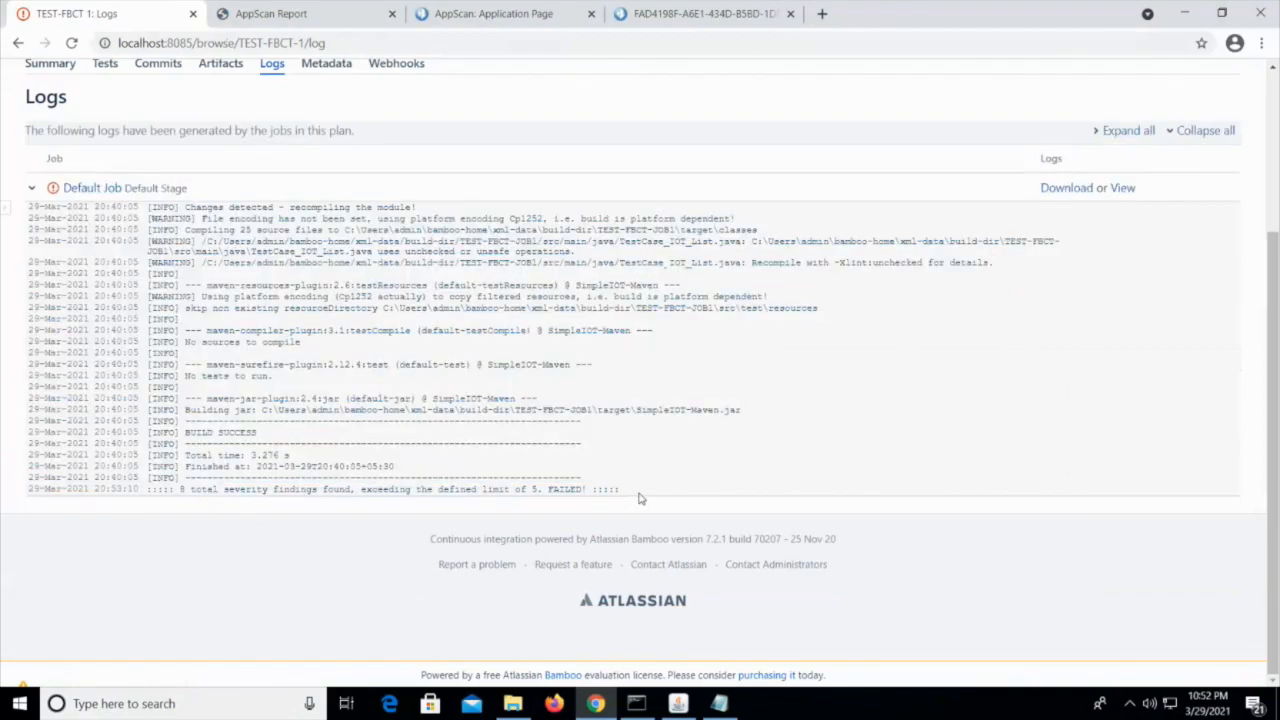
pyautogui.scroll(3, 639, 500)
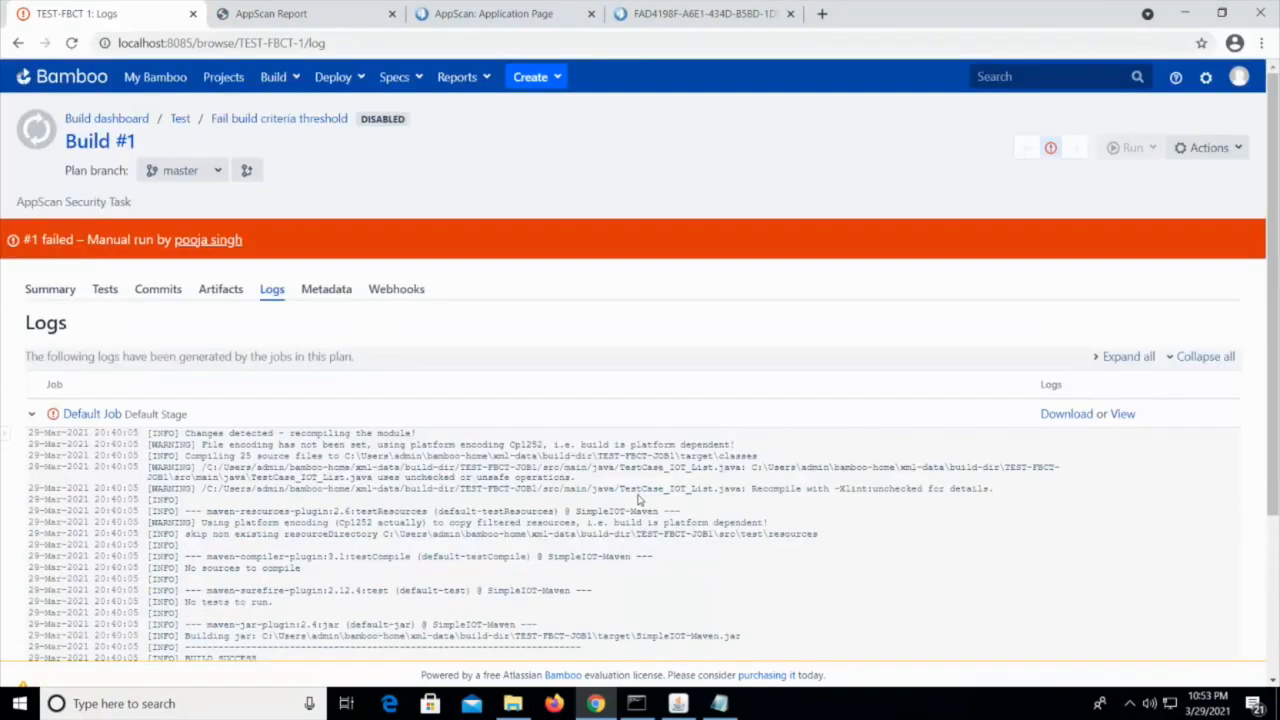
pyautogui.scroll(-1, 639, 499)
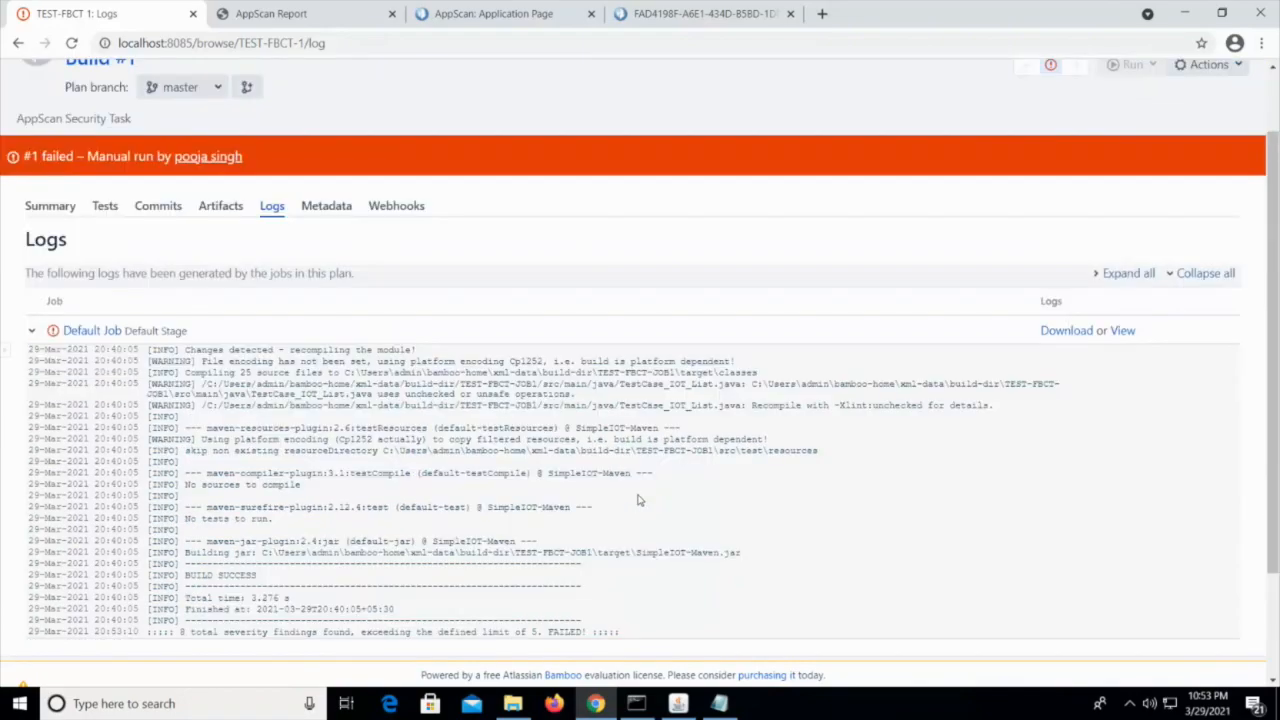
# Open the Scan Results - Task 3 artifact of build #1, look through its security report, and return to the build's artifacts
pyautogui.click(221, 206)
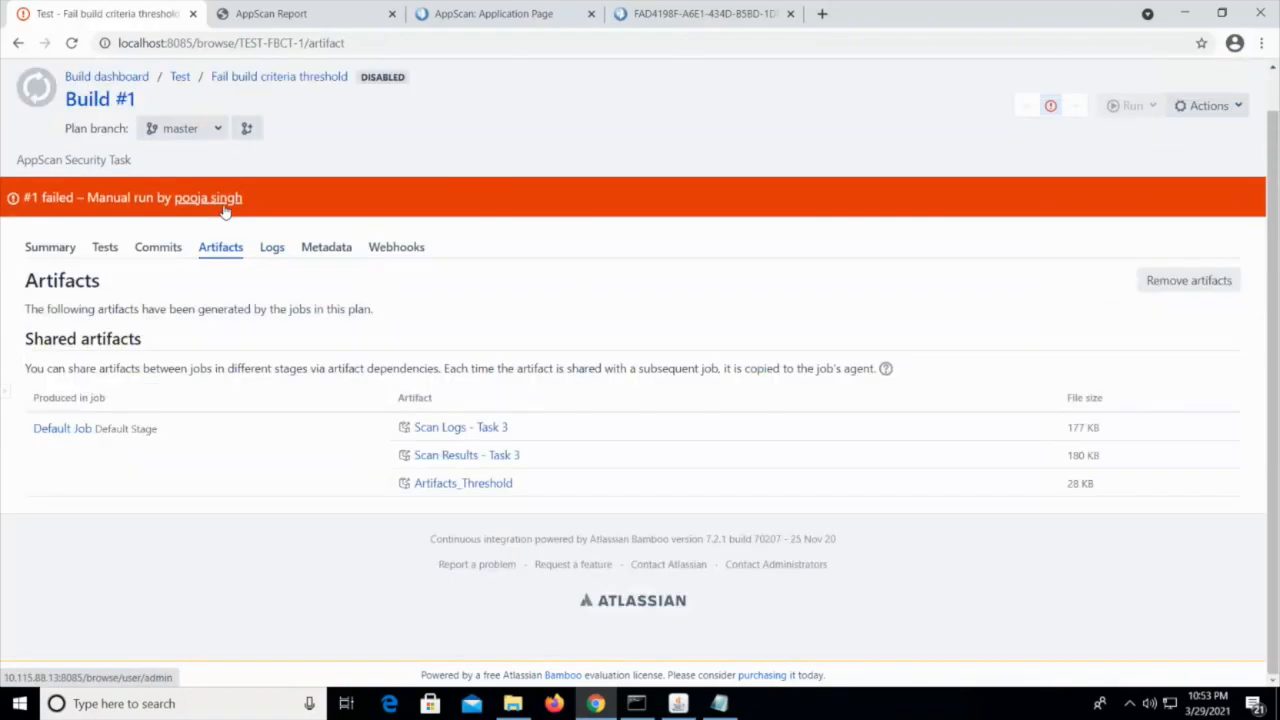
pyautogui.click(456, 458)
pyautogui.click(52, 676)
pyautogui.scroll(-3, 369, 509)
pyautogui.scroll(-2, 369, 509)
pyautogui.scroll(5, 369, 509)
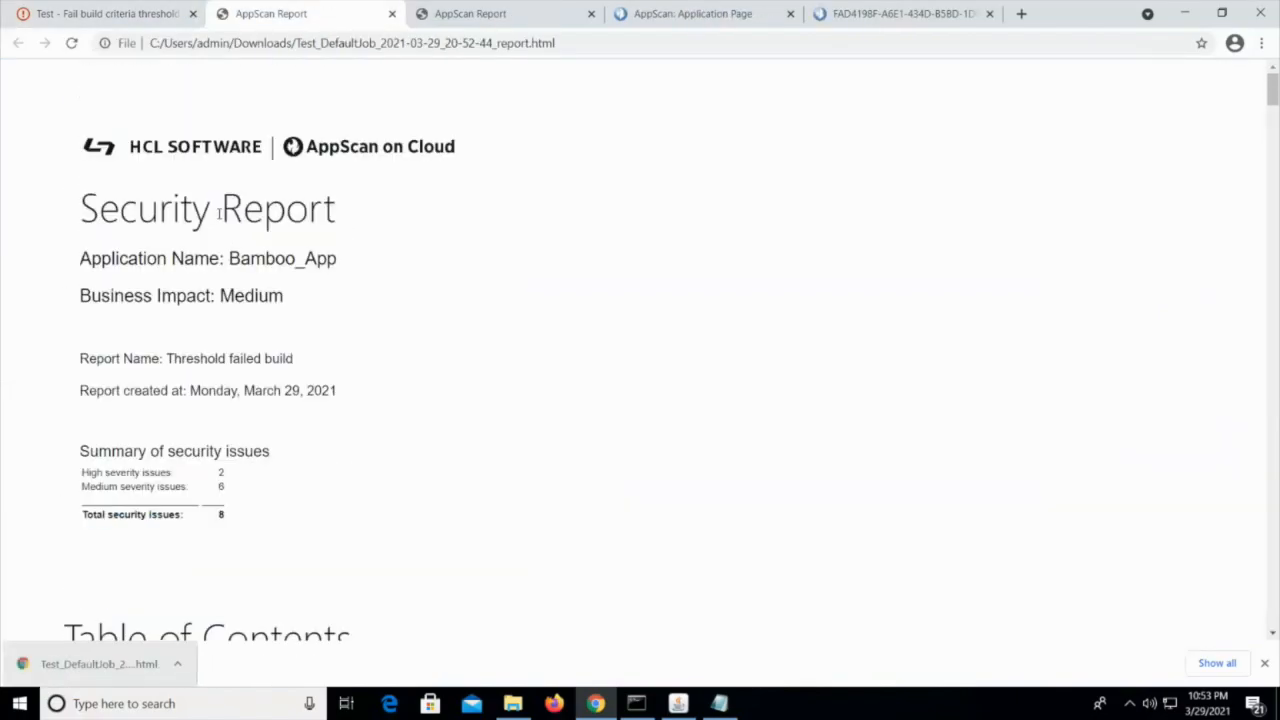
pyautogui.click(120, 12)
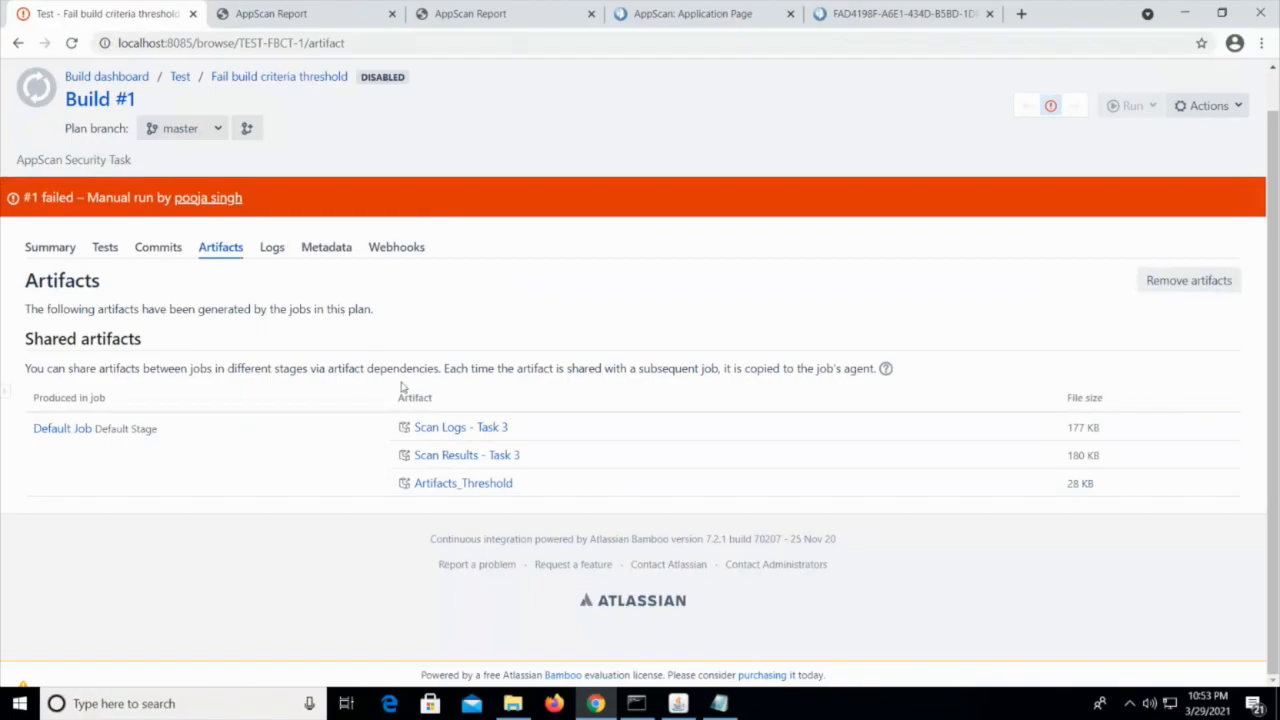
pyautogui.scroll(1, 493, 576)
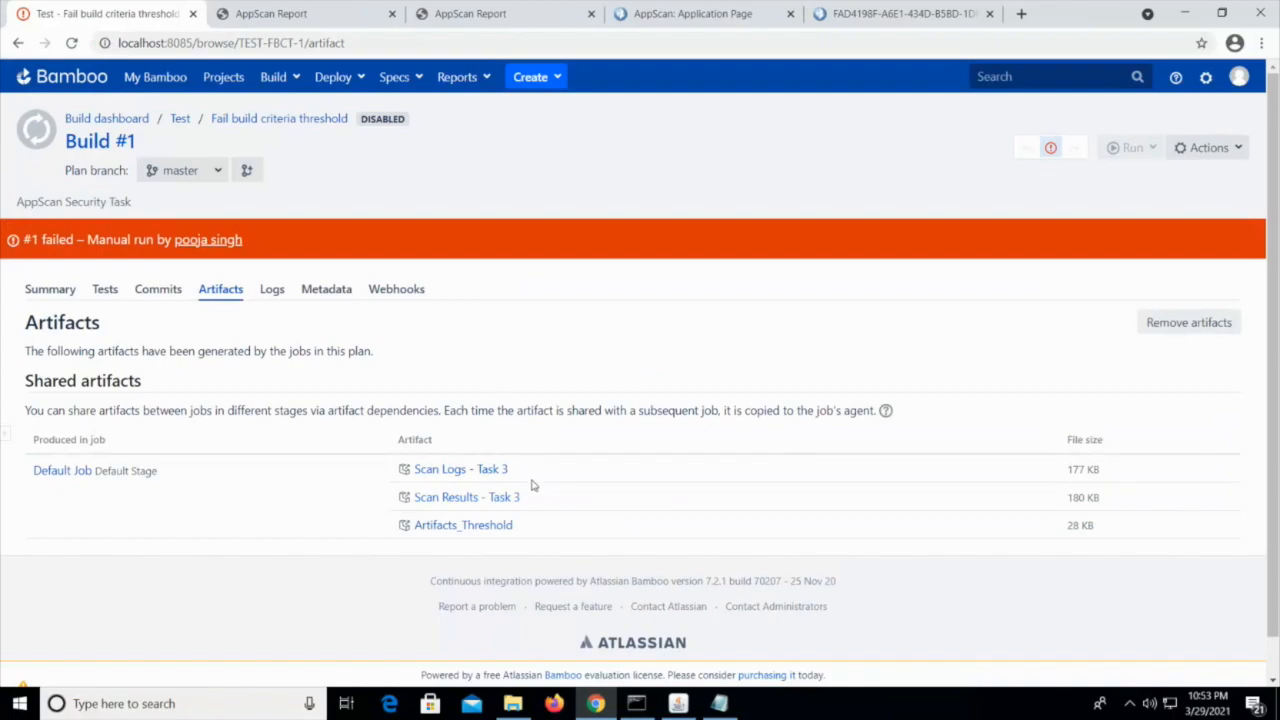
pyautogui.scroll(-1, 532, 485)
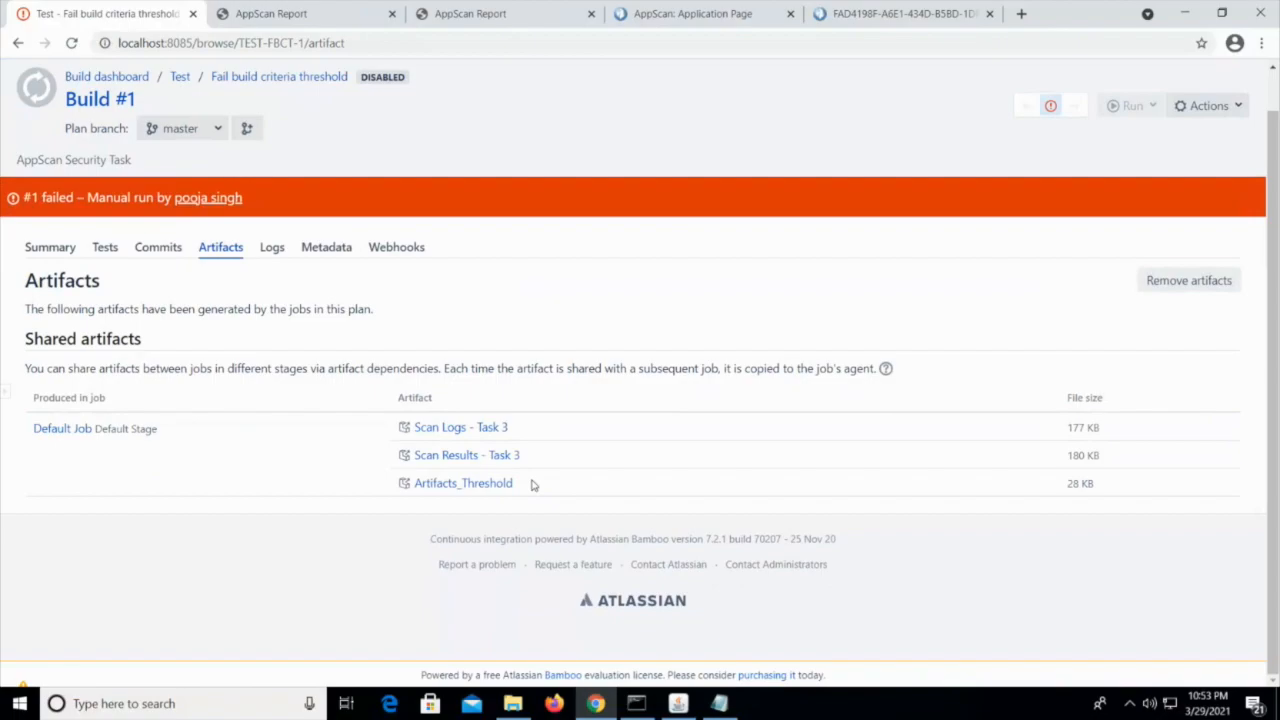
pyautogui.scroll(1, 565, 365)
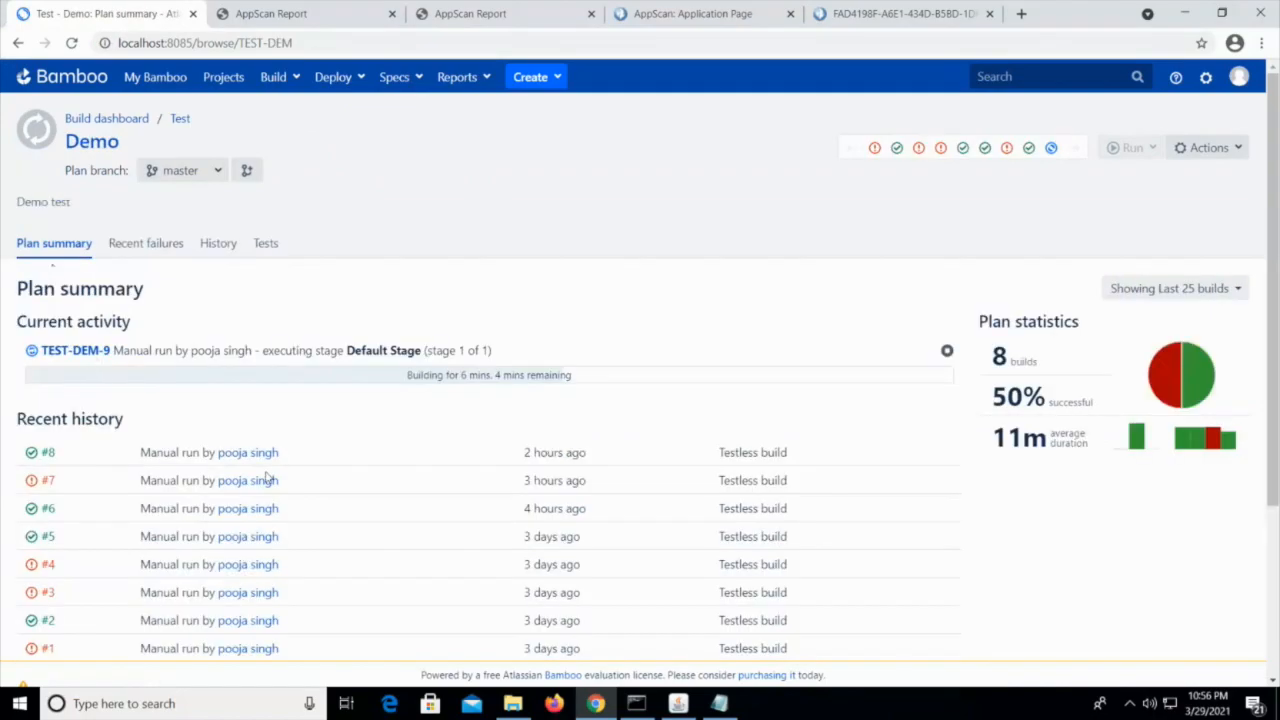
# Examine the current activity, recent build history and statistics in the Demo plan's summary
pyautogui.scroll(-1, 443, 437)
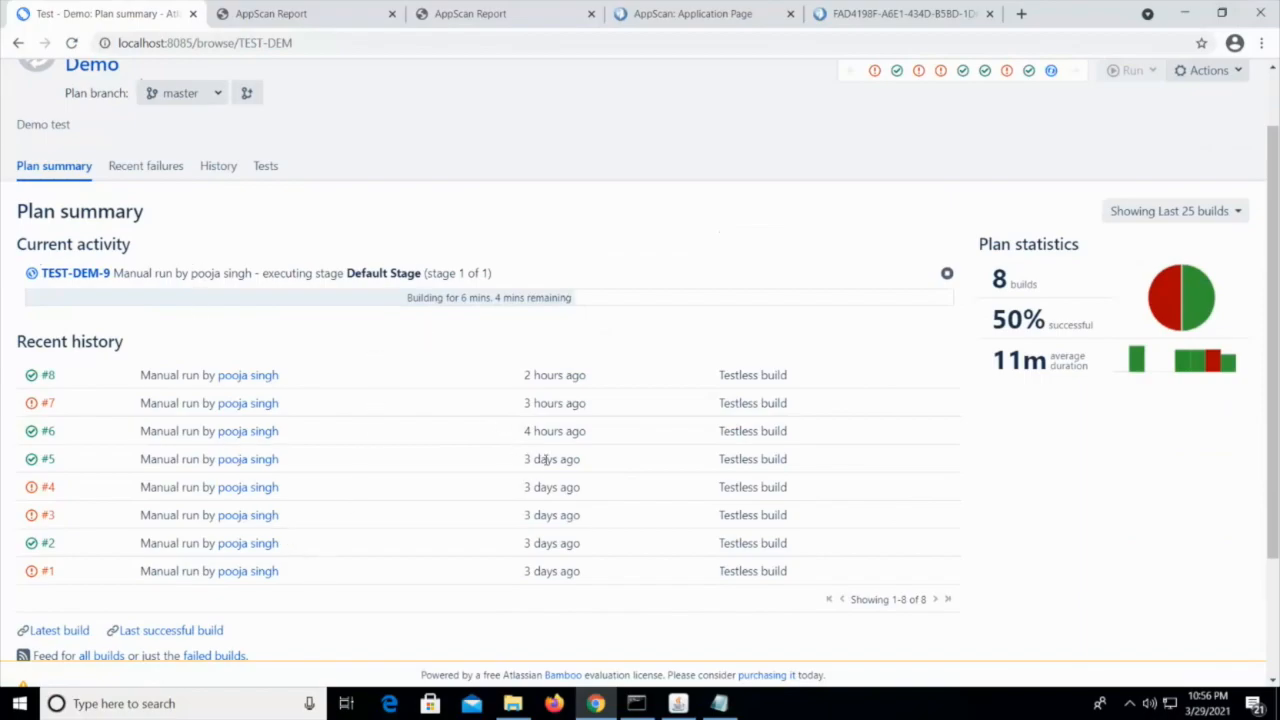
pyautogui.scroll(-1, 382, 474)
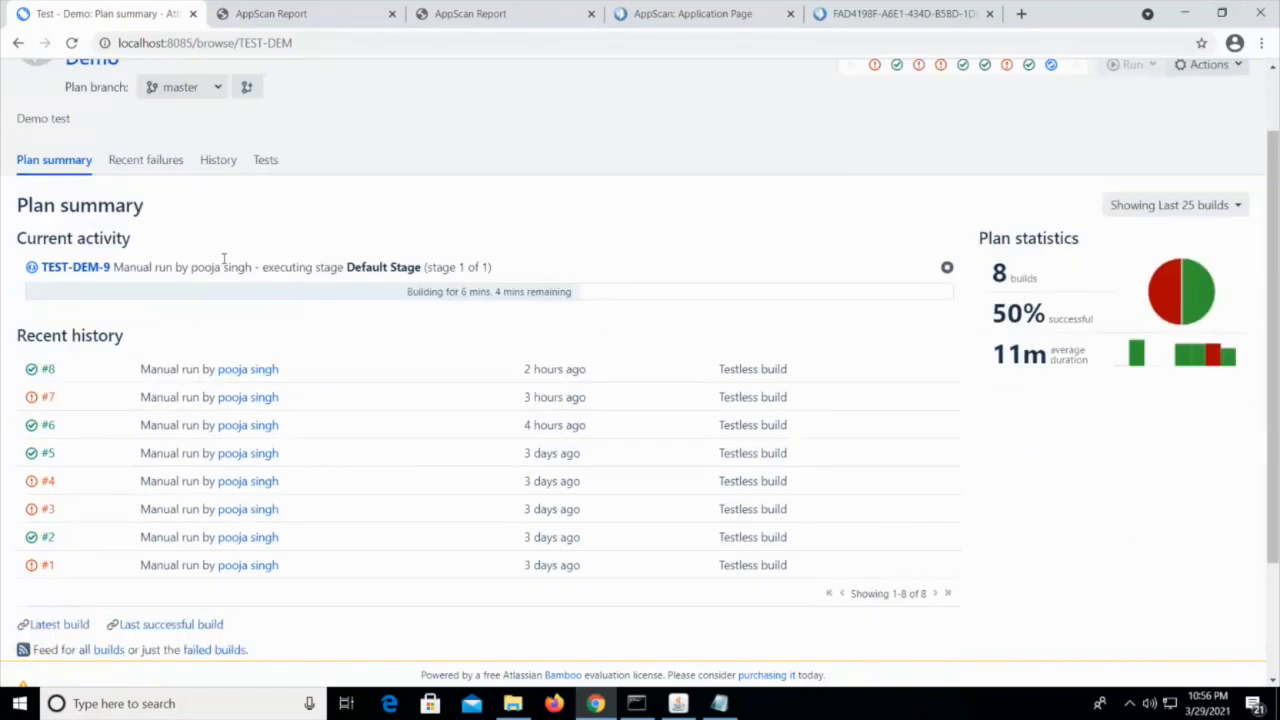
pyautogui.scroll(1, 357, 580)
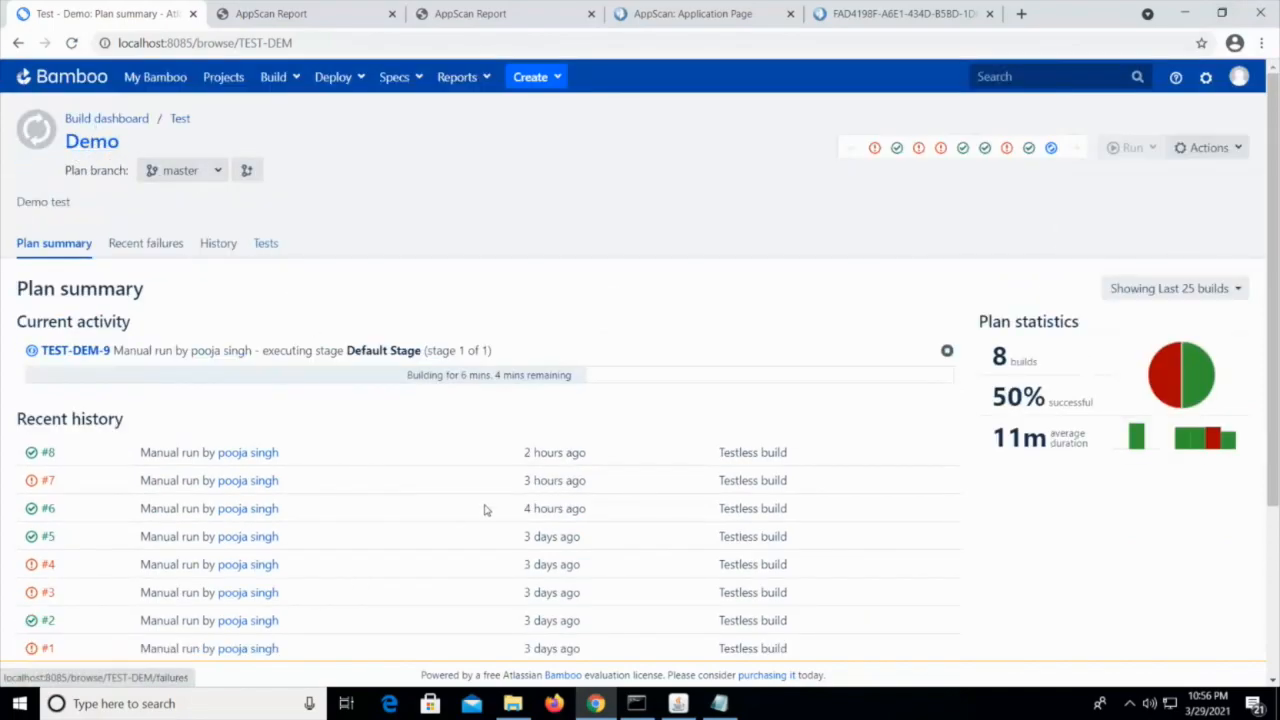
pyautogui.scroll(-2, 508, 497)
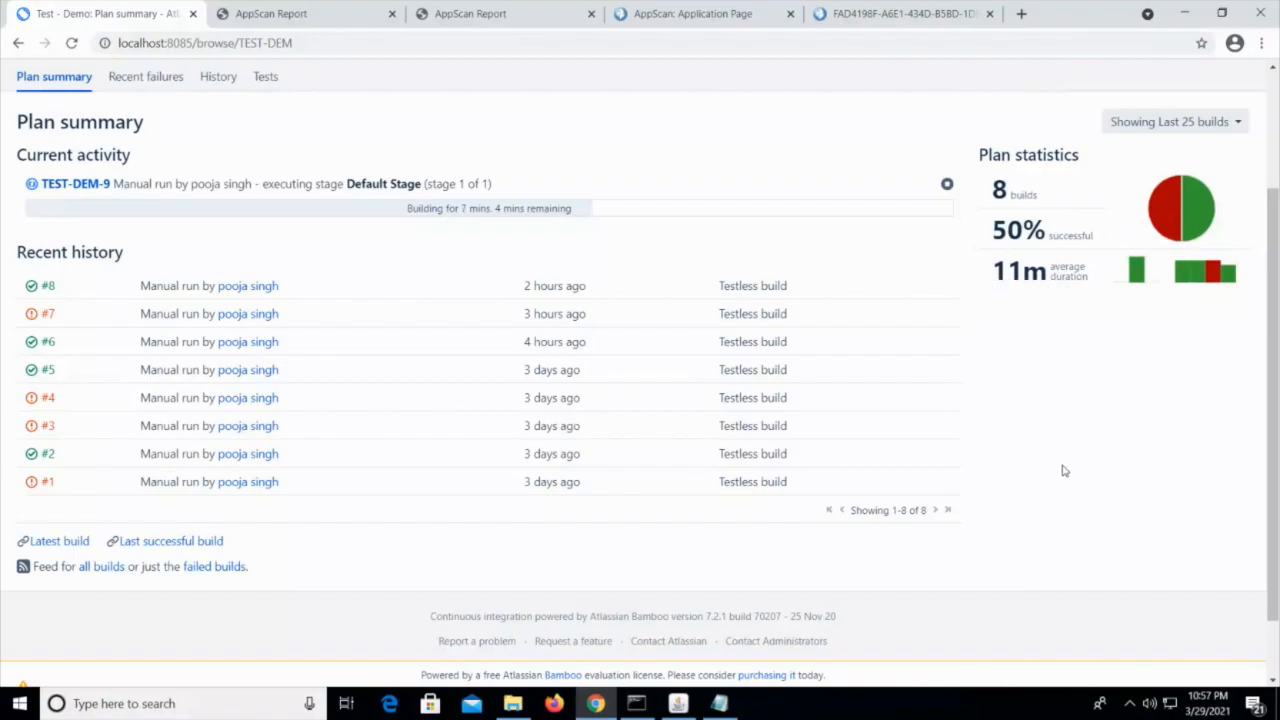
pyautogui.scroll(1, 1122, 333)
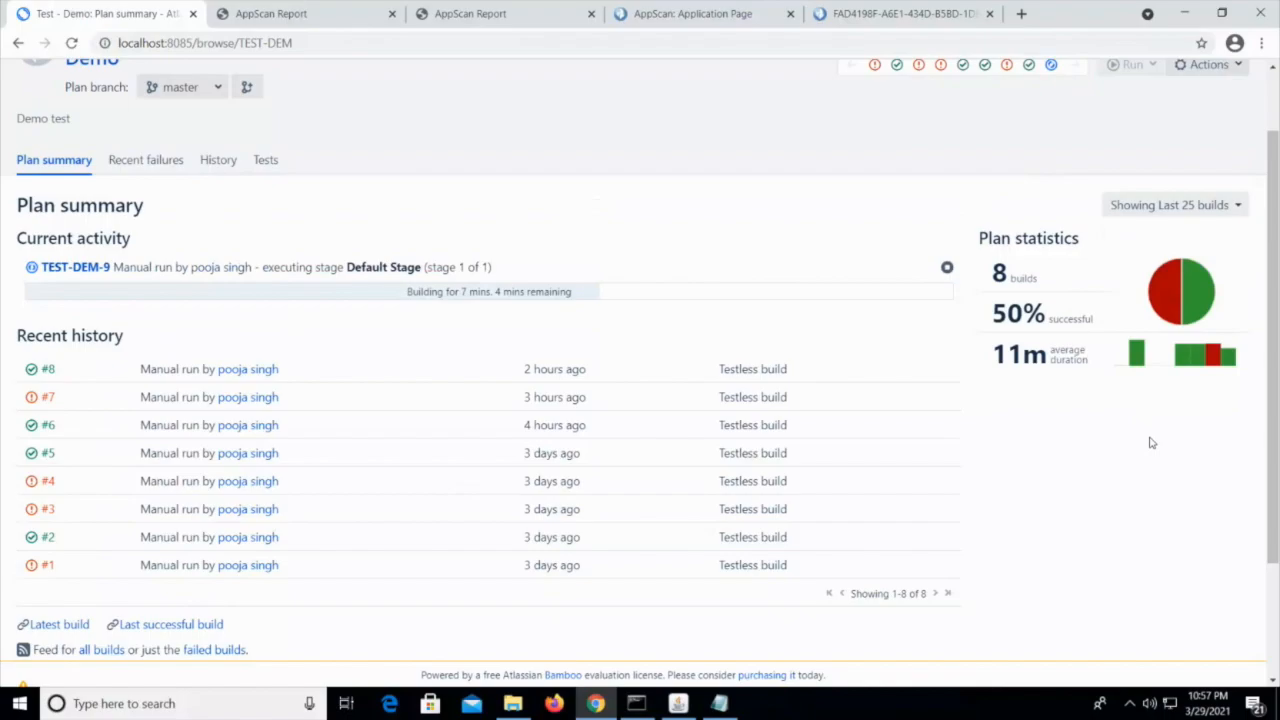
# Highlight the average duration in the Demo plan's statistics
pyautogui.tripleClick(1068, 354)
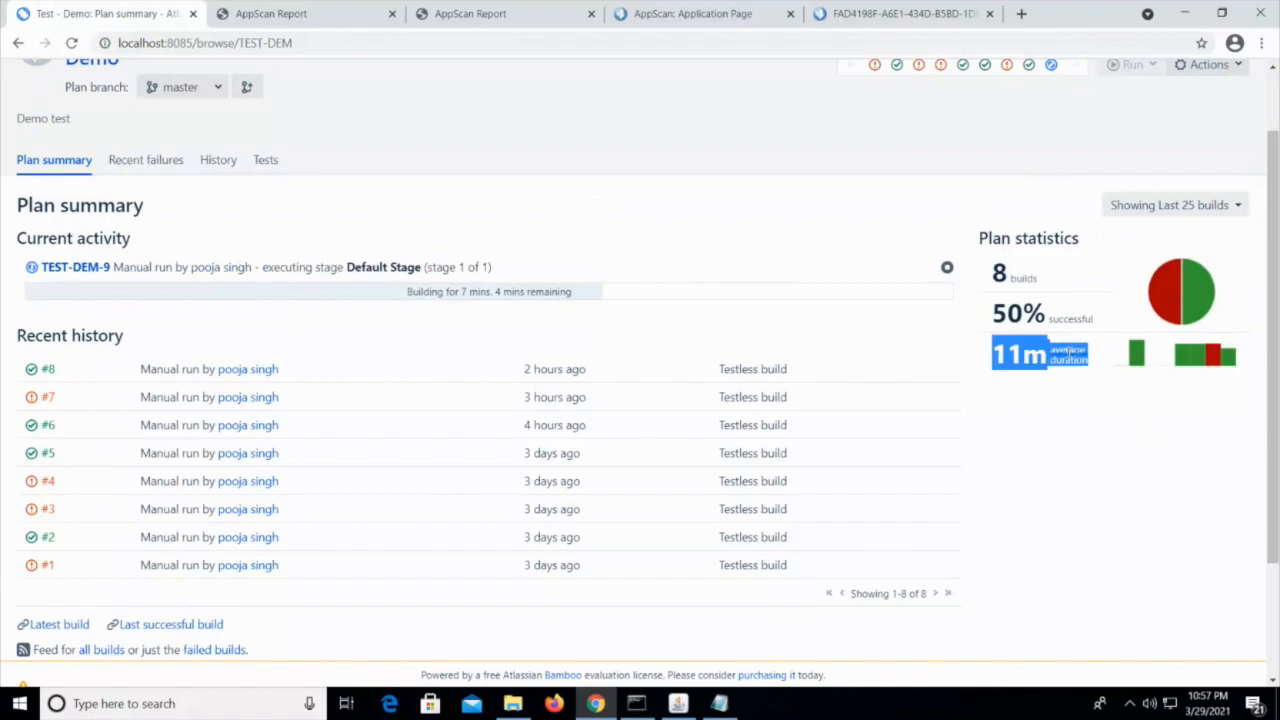
pyautogui.click(1068, 353)
pyautogui.doubleClick(1068, 350)
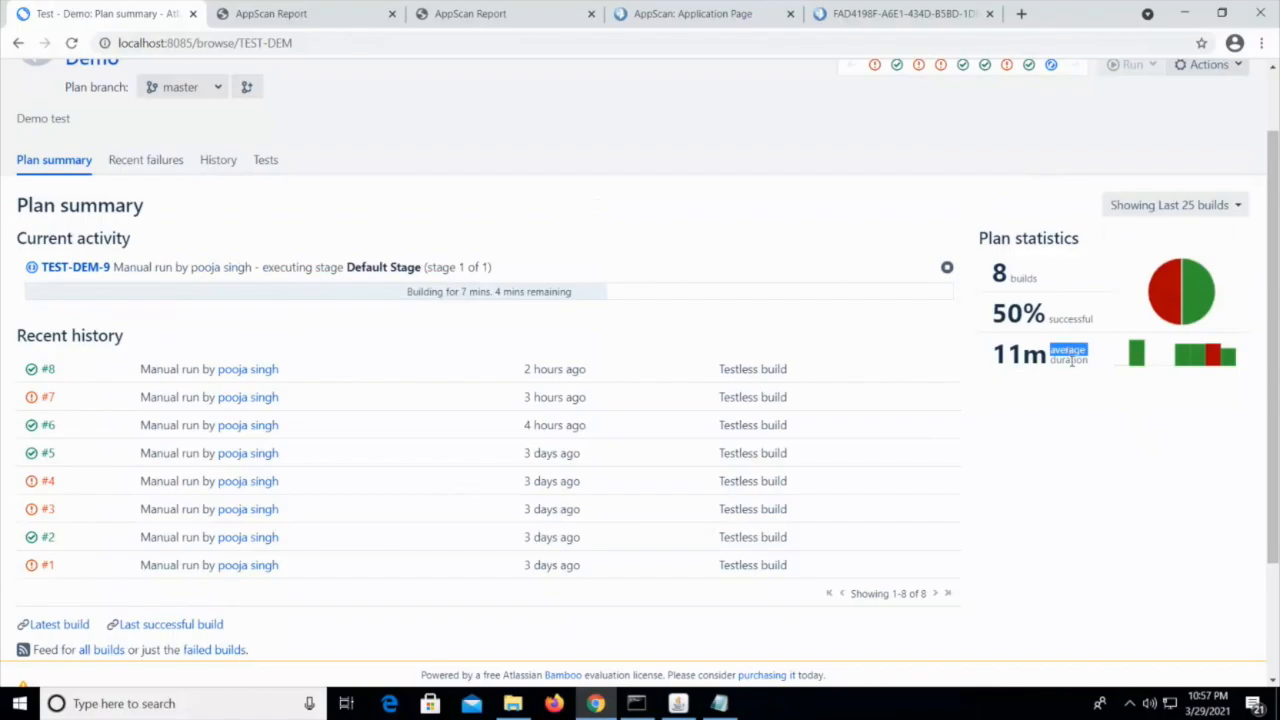
pyautogui.doubleClick(1069, 360)
pyautogui.doubleClick(1078, 350)
pyautogui.doubleClick(1073, 360)
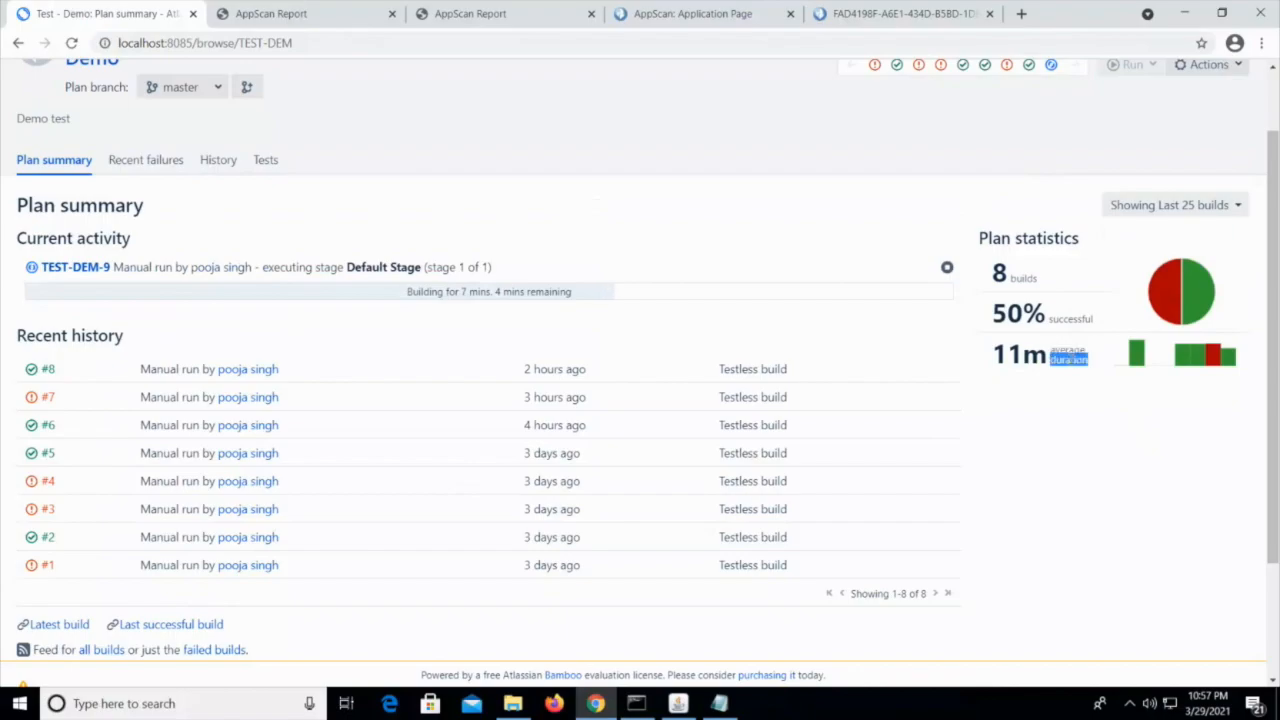
pyautogui.doubleClick(1069, 354)
pyautogui.click(1091, 391)
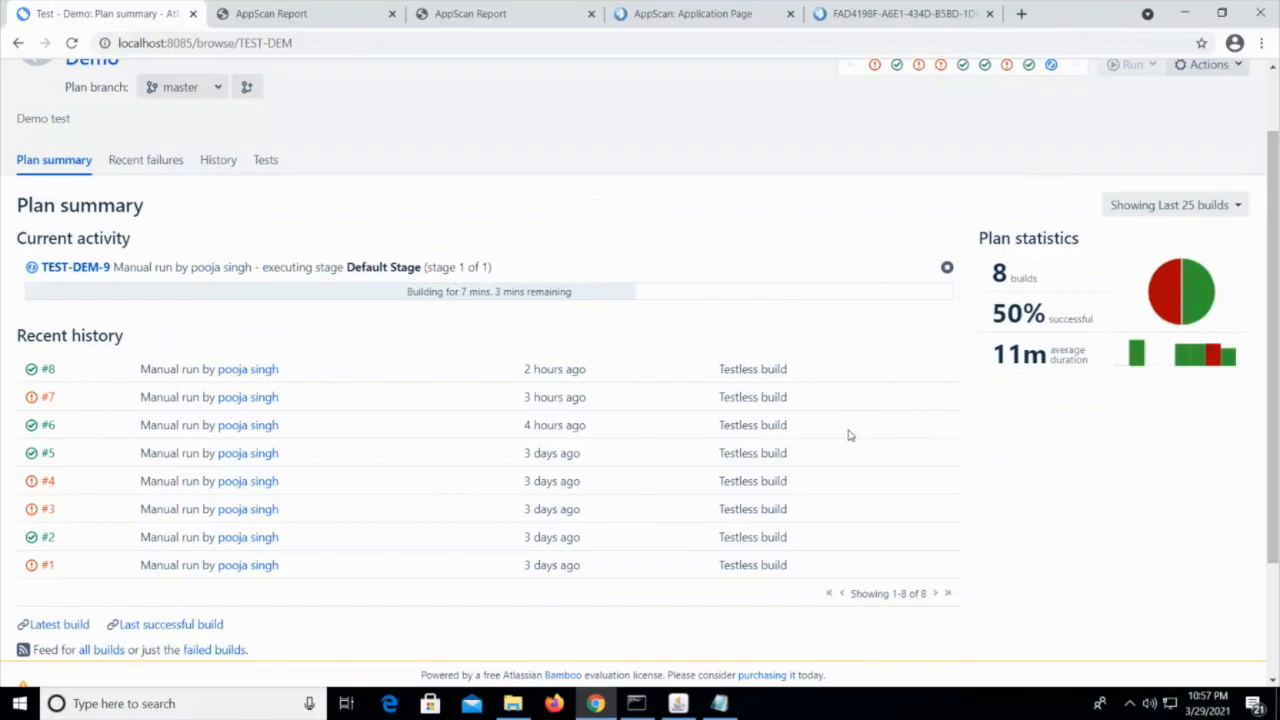
pyautogui.scroll(1, 848, 435)
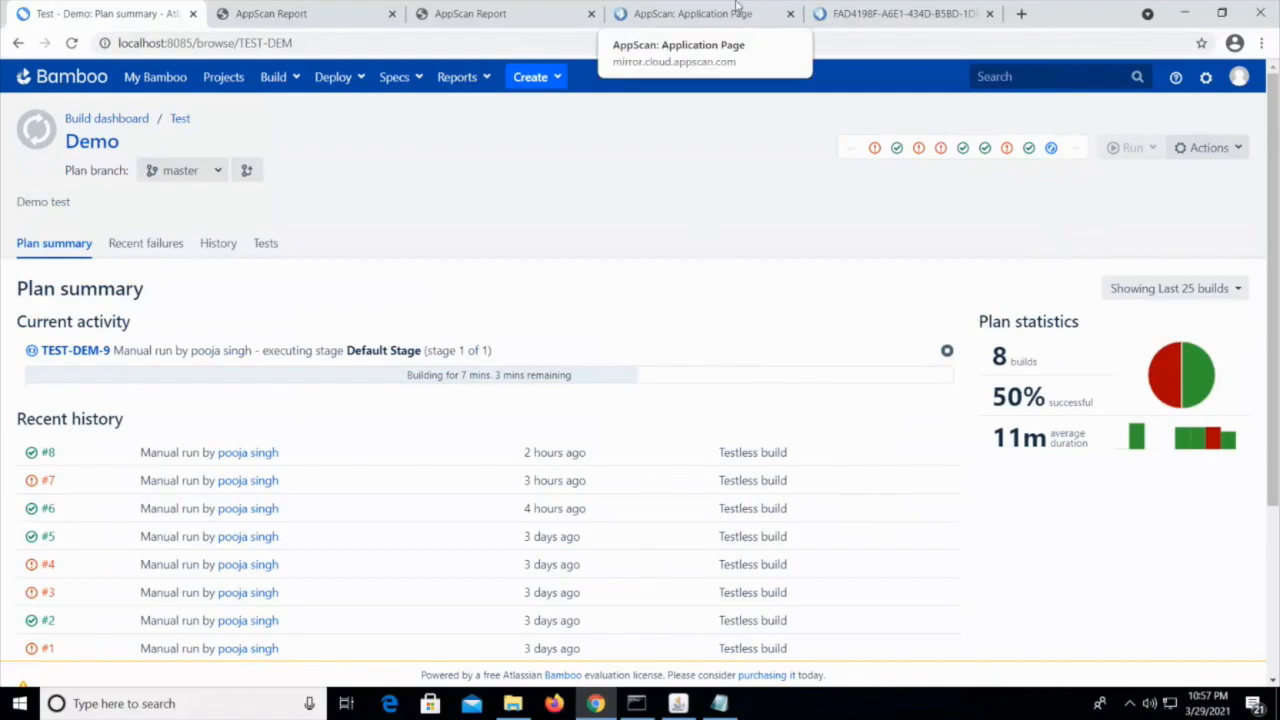
pyautogui.moveTo(737, 8)
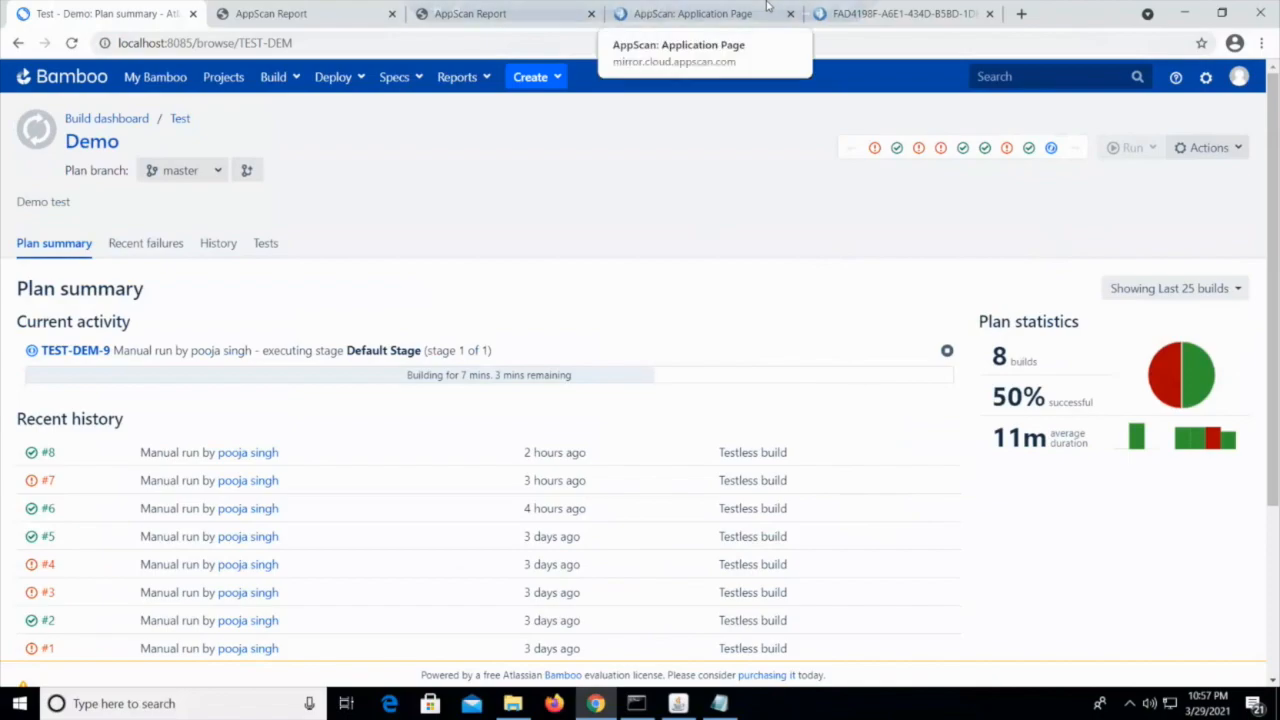
pyautogui.click(824, 10)
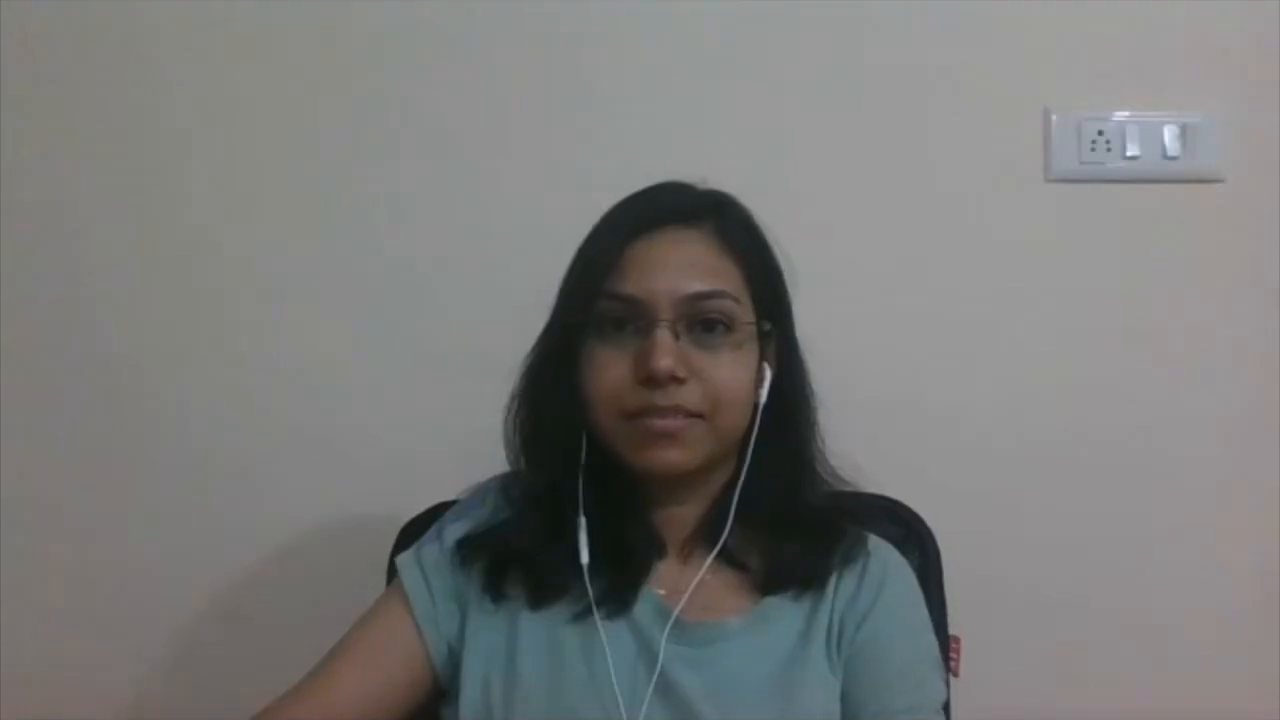